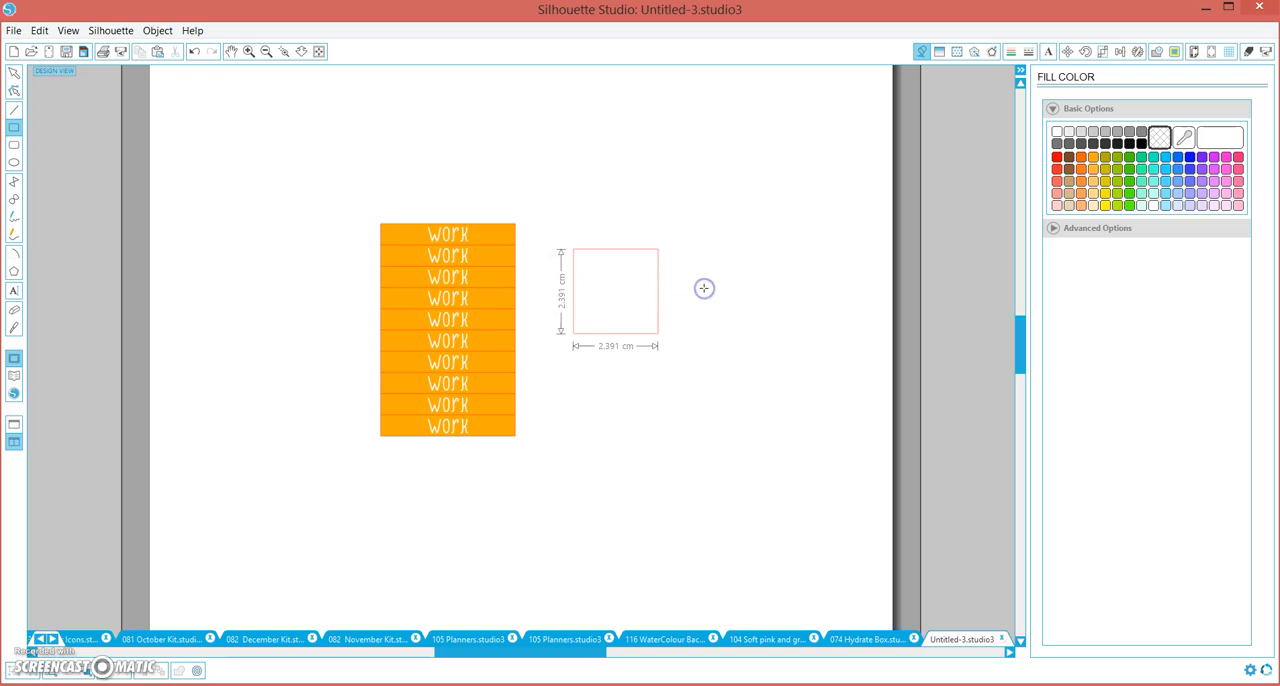
pyautogui.click(664, 340)
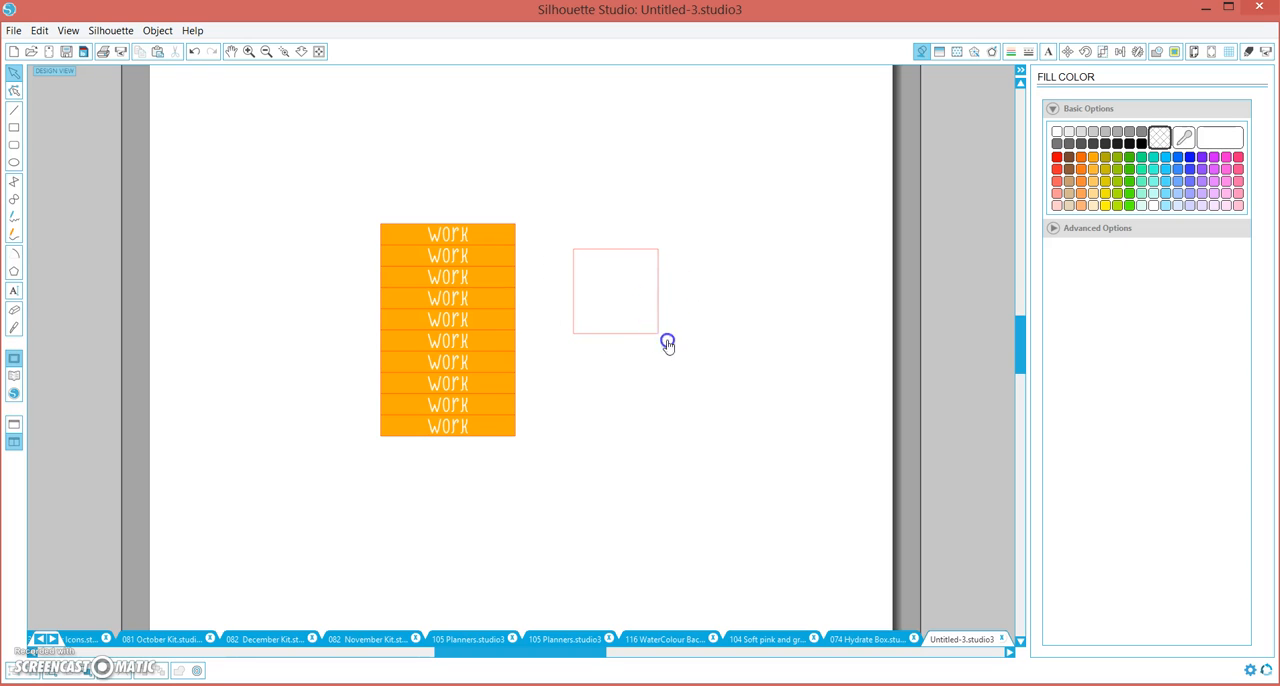
pyautogui.moveTo(726, 309); pyautogui.dragTo(733, 280)
pyautogui.click(669, 300)
pyautogui.press('Delete')
# Draw a rectangle about 3.4 cm by 0.9 cm beside the work labels and place a copy directly below it
pyautogui.click(14, 127)
pyautogui.moveTo(560, 209); pyautogui.dragTo(681, 238)
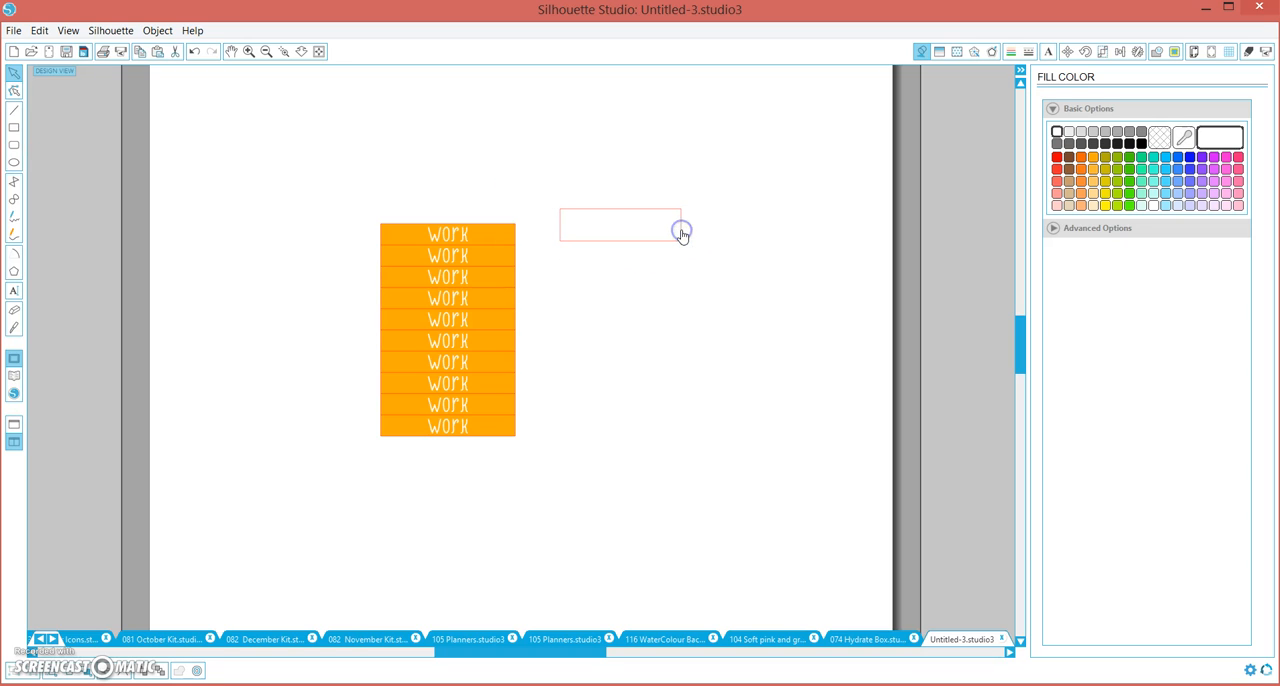
pyautogui.click(682, 231)
pyautogui.hotkey('ctrl', 'c')
pyautogui.hotkey('ctrl', 'v')
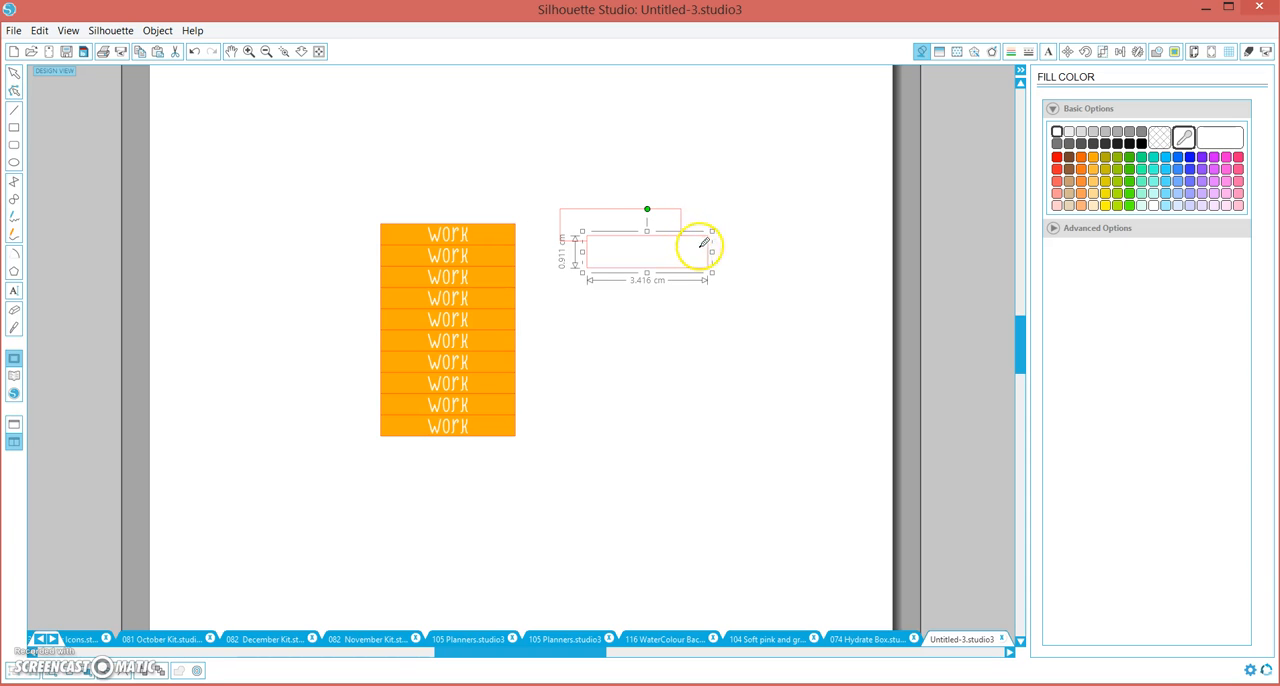
pyautogui.click(683, 256)
pyautogui.moveTo(683, 256); pyautogui.dragTo(680, 256)
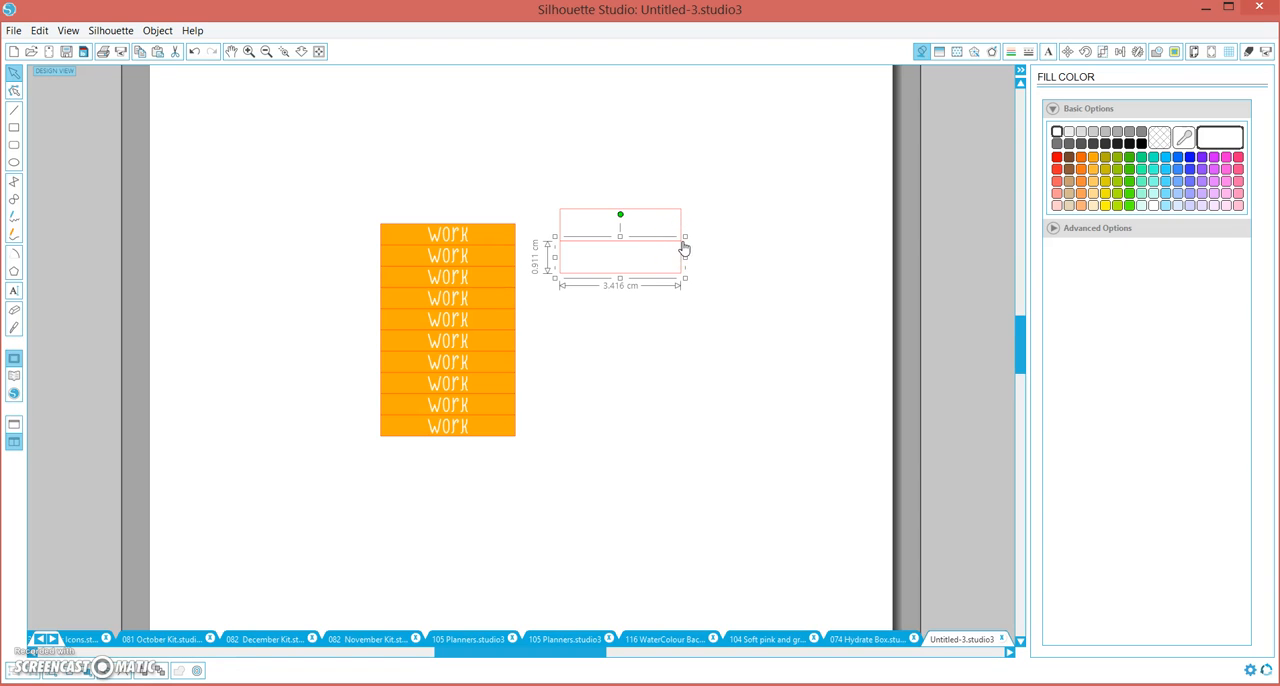
# Move the lower rectangle down slightly to leave a gap, and delete both rectangles
pyautogui.click(587, 253)
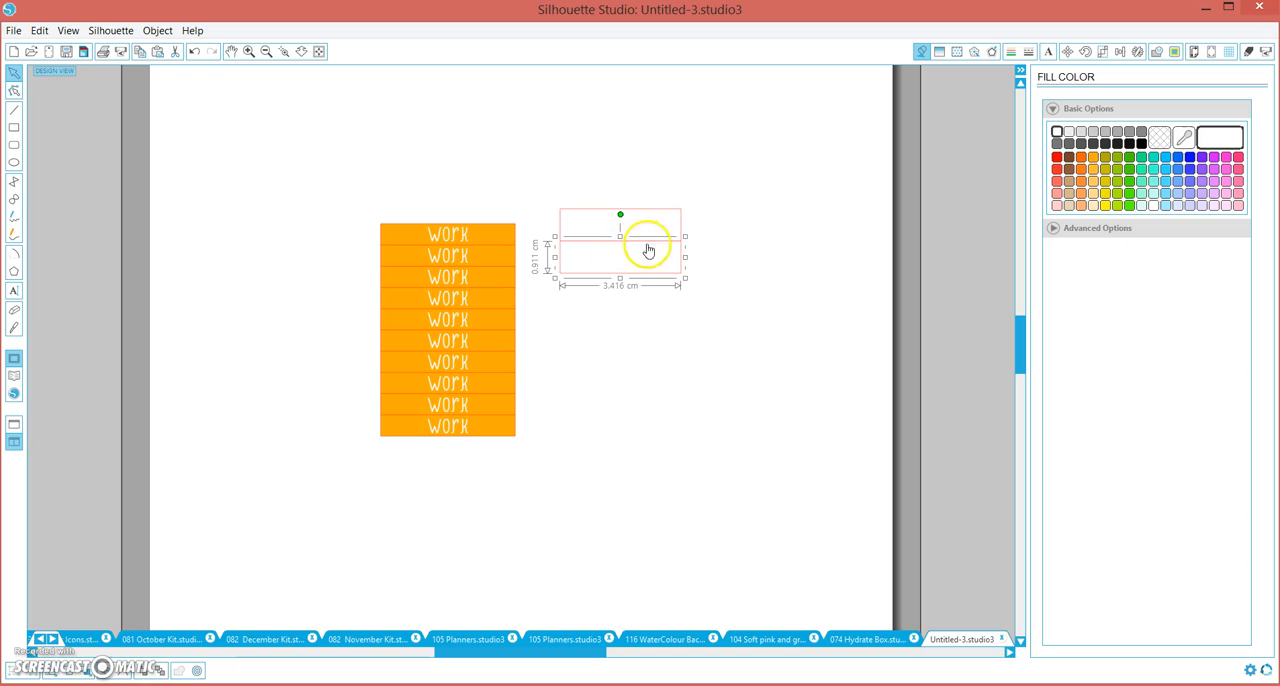
pyautogui.moveTo(681, 253); pyautogui.dragTo(680, 261)
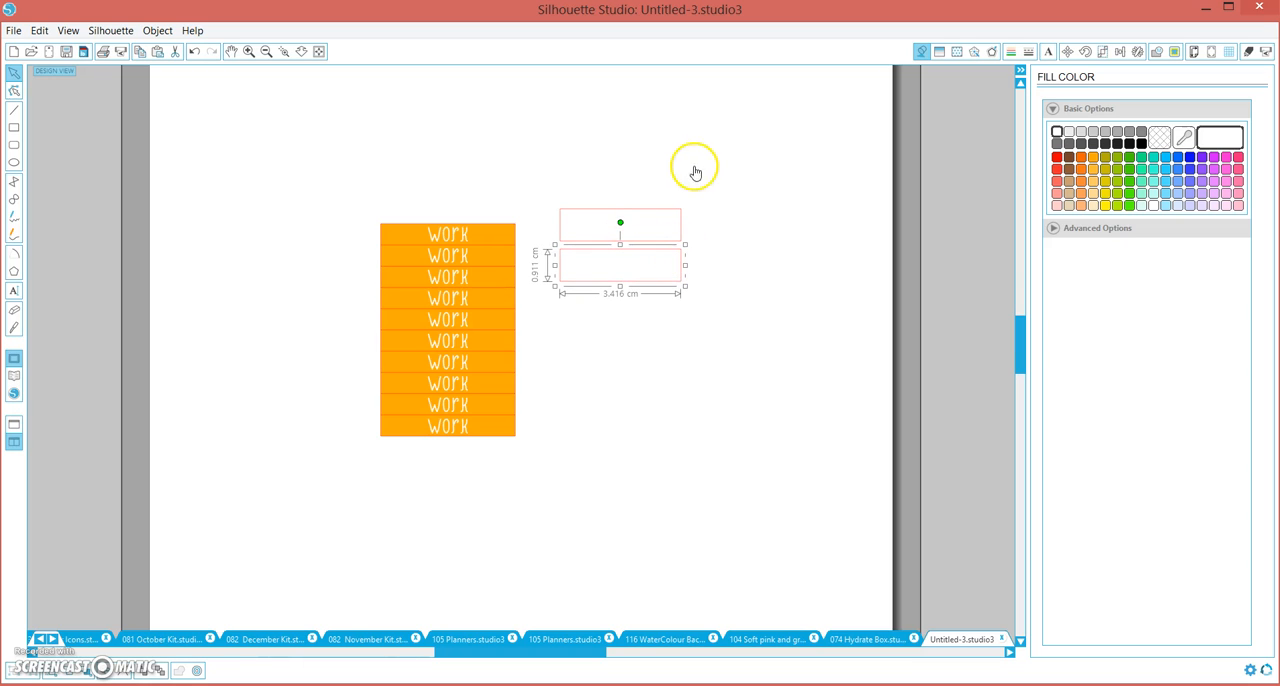
pyautogui.moveTo(702, 157); pyautogui.dragTo(572, 398)
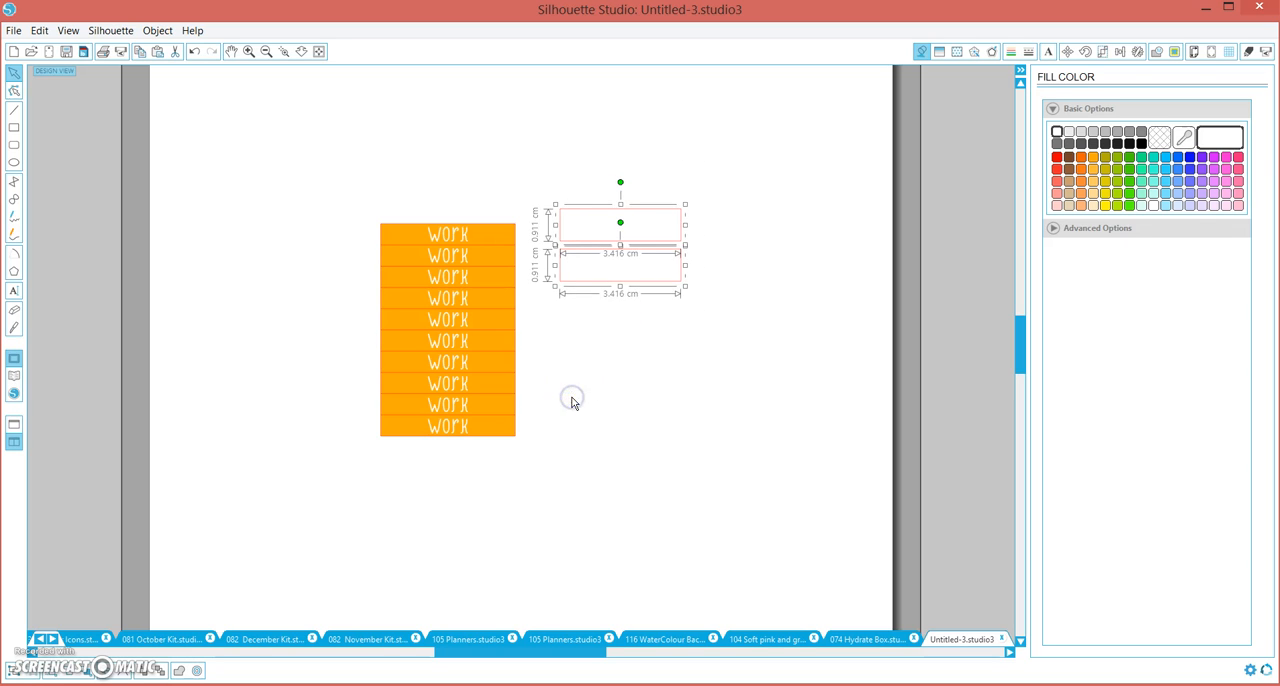
pyautogui.press('Delete')
# Draw a rectangle beside the work labels and size it to 3.8 cm wide by 6 cm high
pyautogui.click(14, 127)
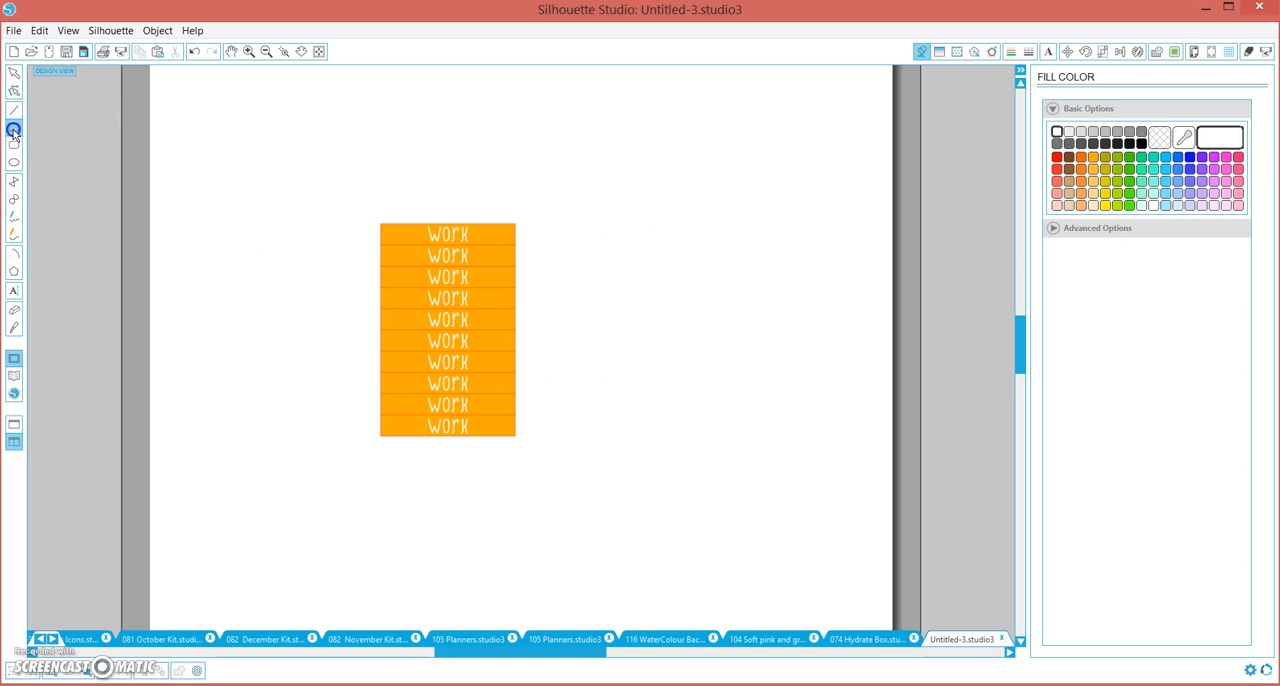
pyautogui.moveTo(548, 204); pyautogui.dragTo(701, 500)
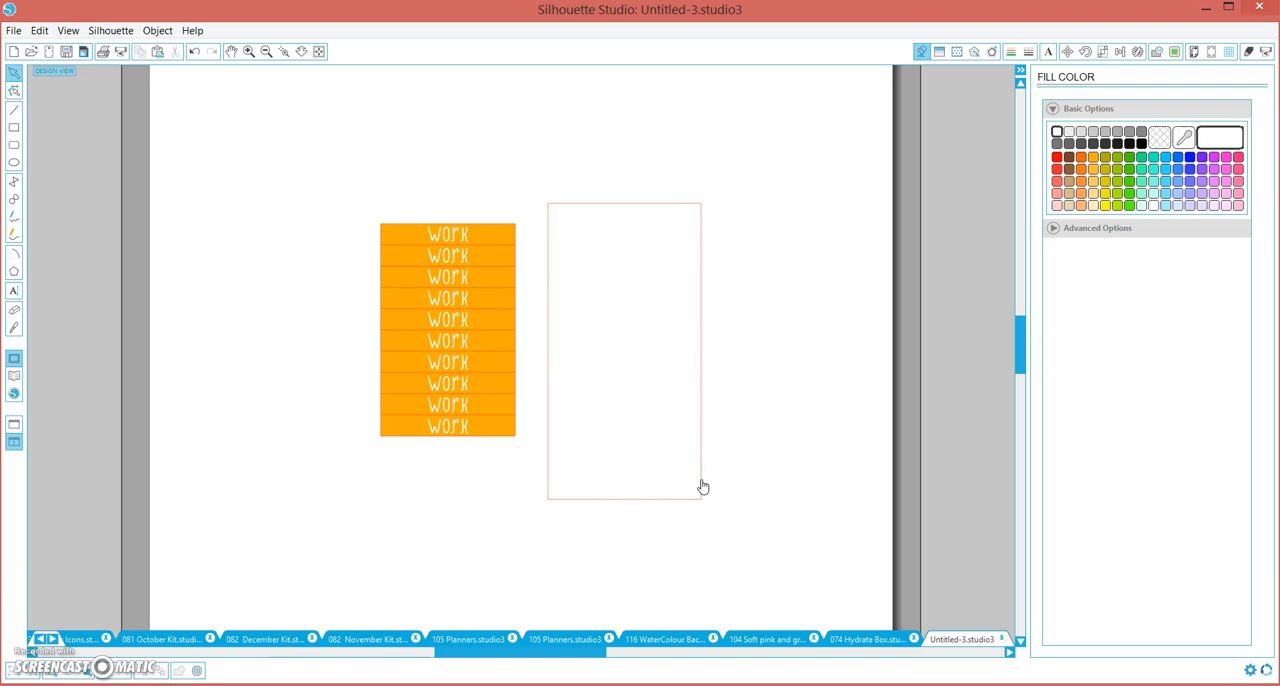
pyautogui.click(1104, 51)
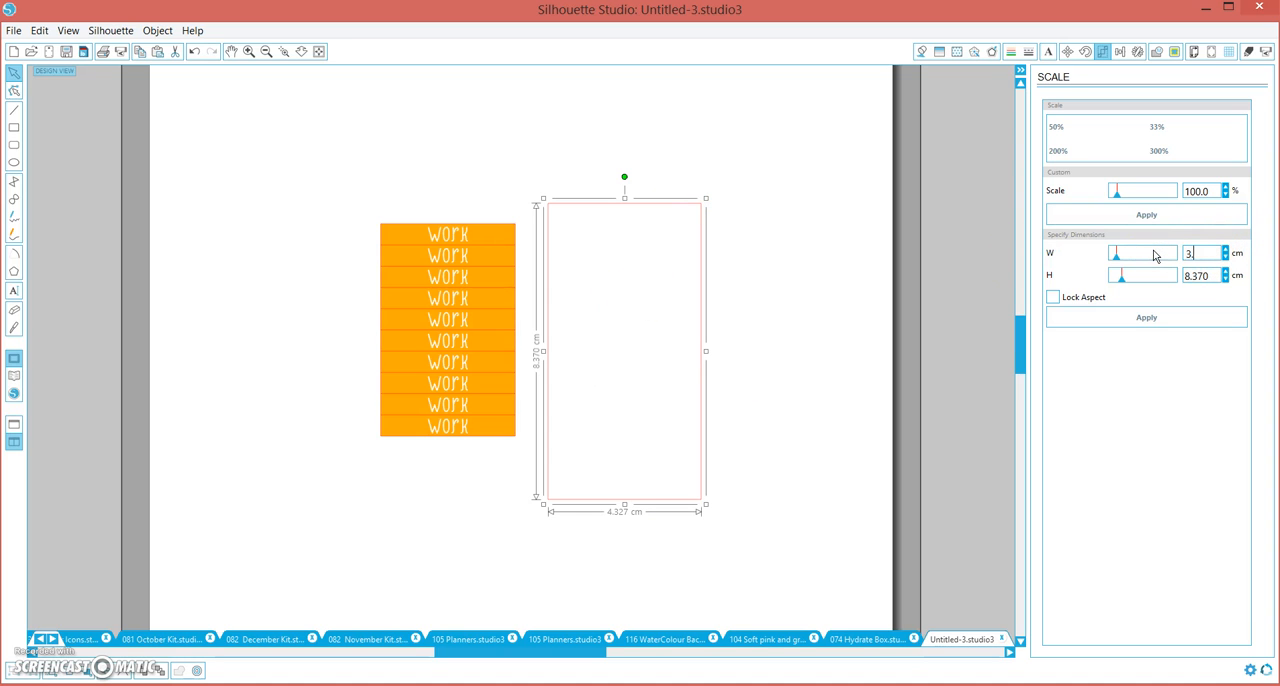
pyautogui.press('Return')
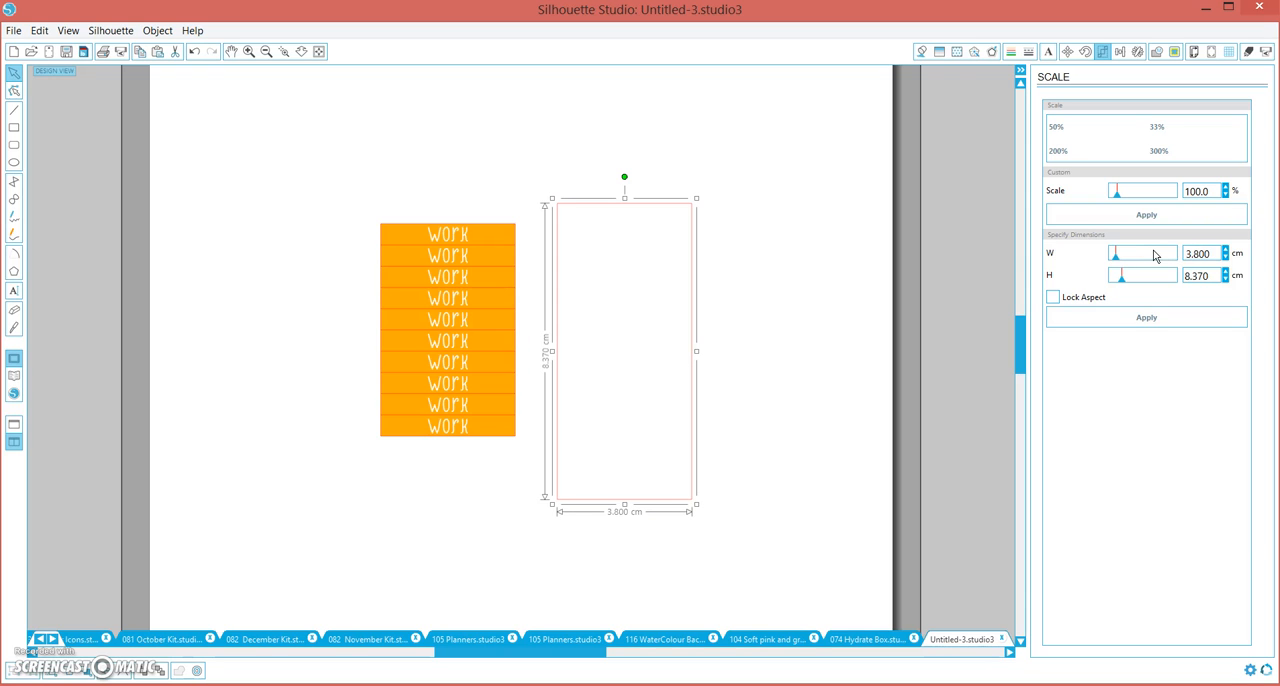
pyautogui.moveTo(1212, 273); pyautogui.dragTo(1141, 276)
pyautogui.press('Return')
pyautogui.click(1143, 316)
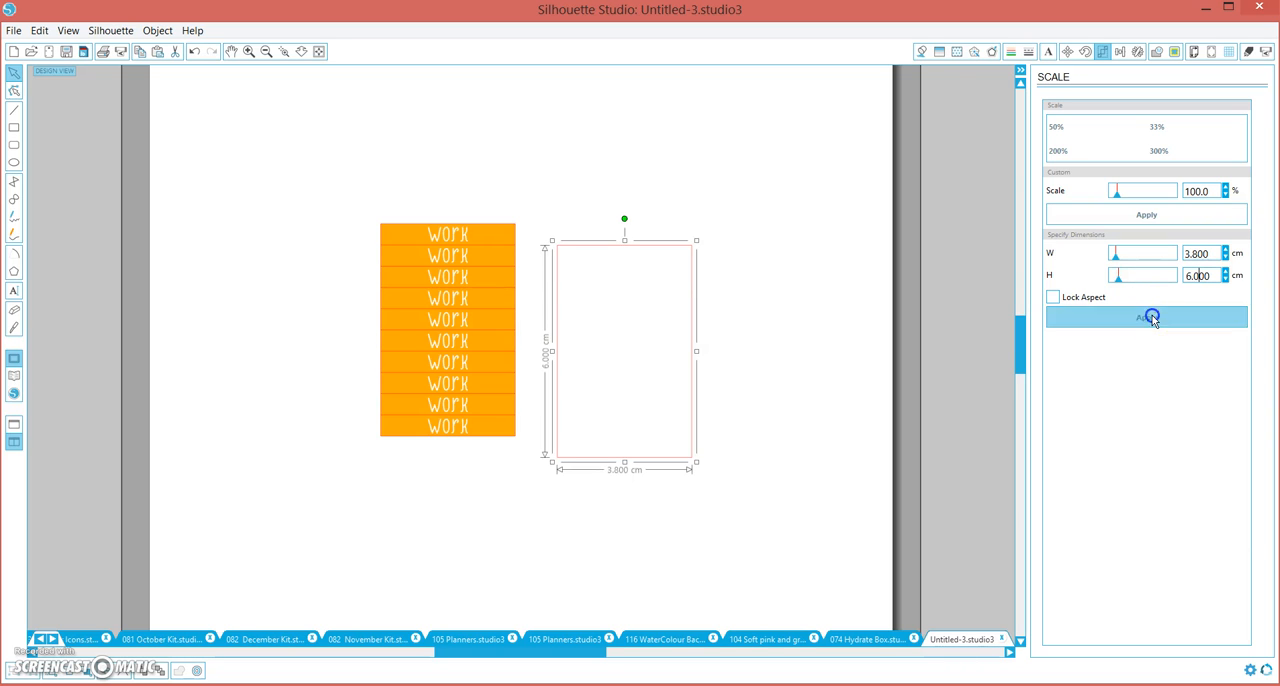
# Draw a horizontal line across the upper part of the rectangle and set its width to 3.8 cm
pyautogui.click(15, 120)
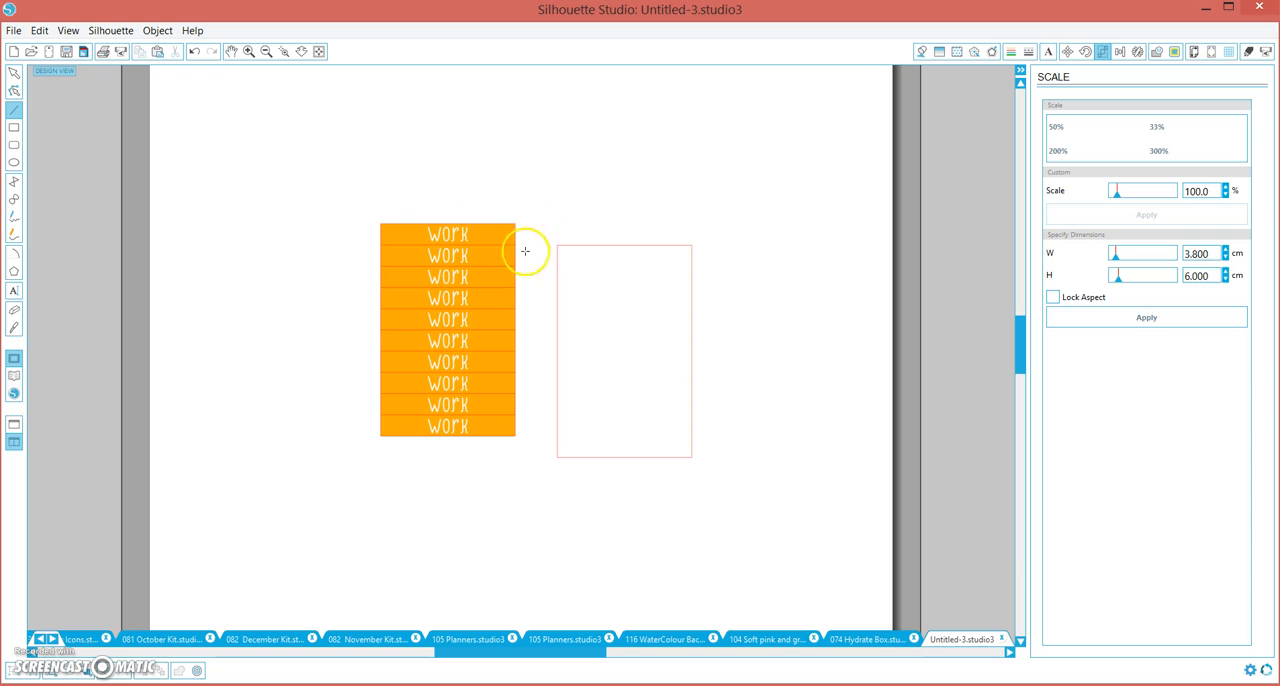
pyautogui.click(721, 264)
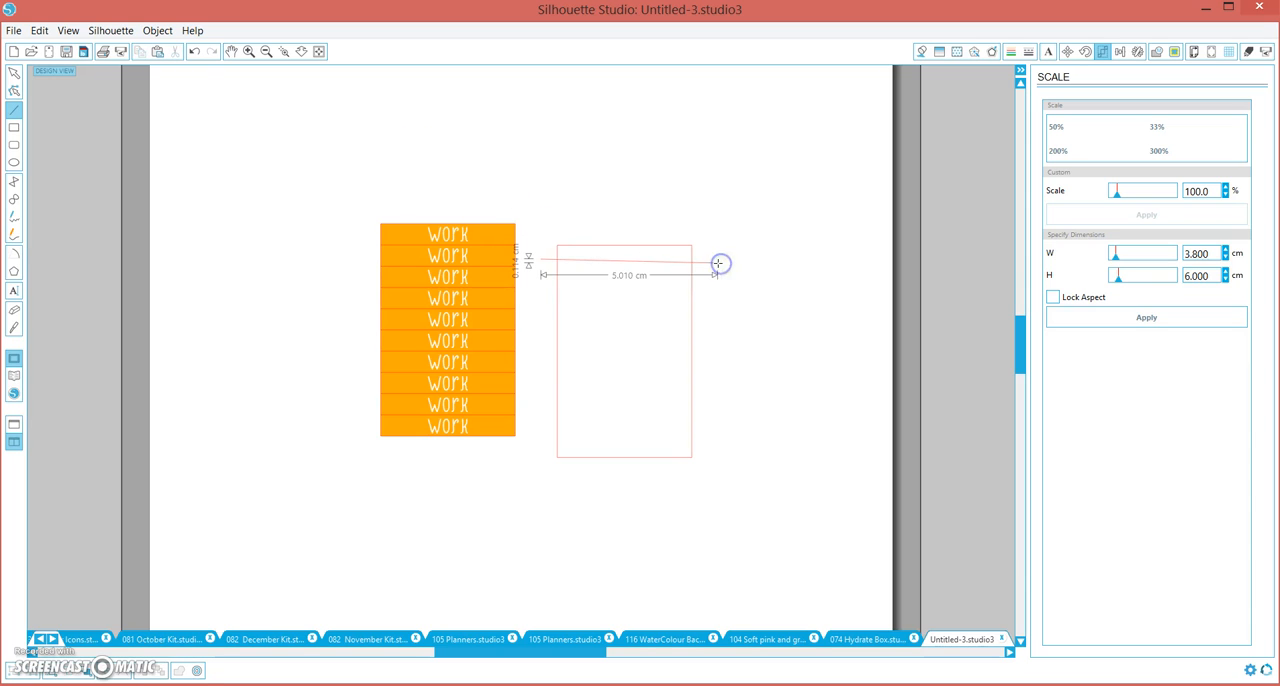
pyautogui.click(711, 250)
pyautogui.keyDown('shift'); pyautogui.click(711, 250); pyautogui.keyUp('shift')
pyautogui.click(709, 259)
pyautogui.click(1213, 255)
pyautogui.write('3.')
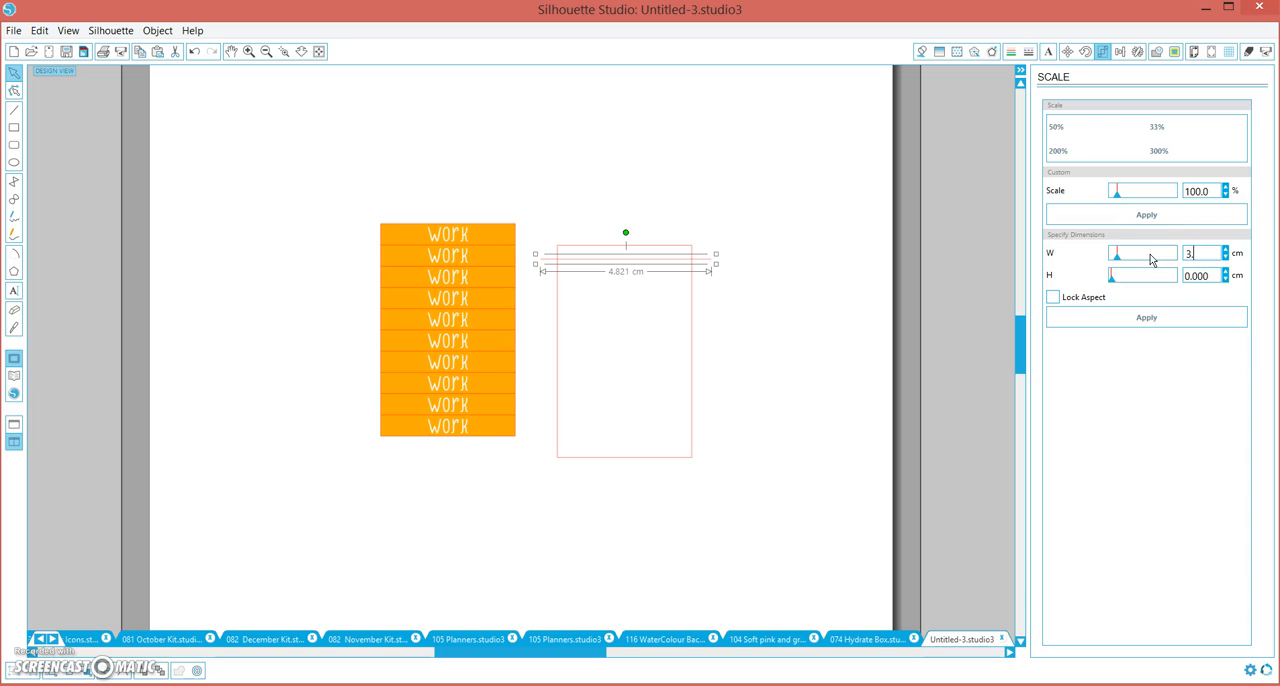
pyautogui.write('800')
pyautogui.press('Return')
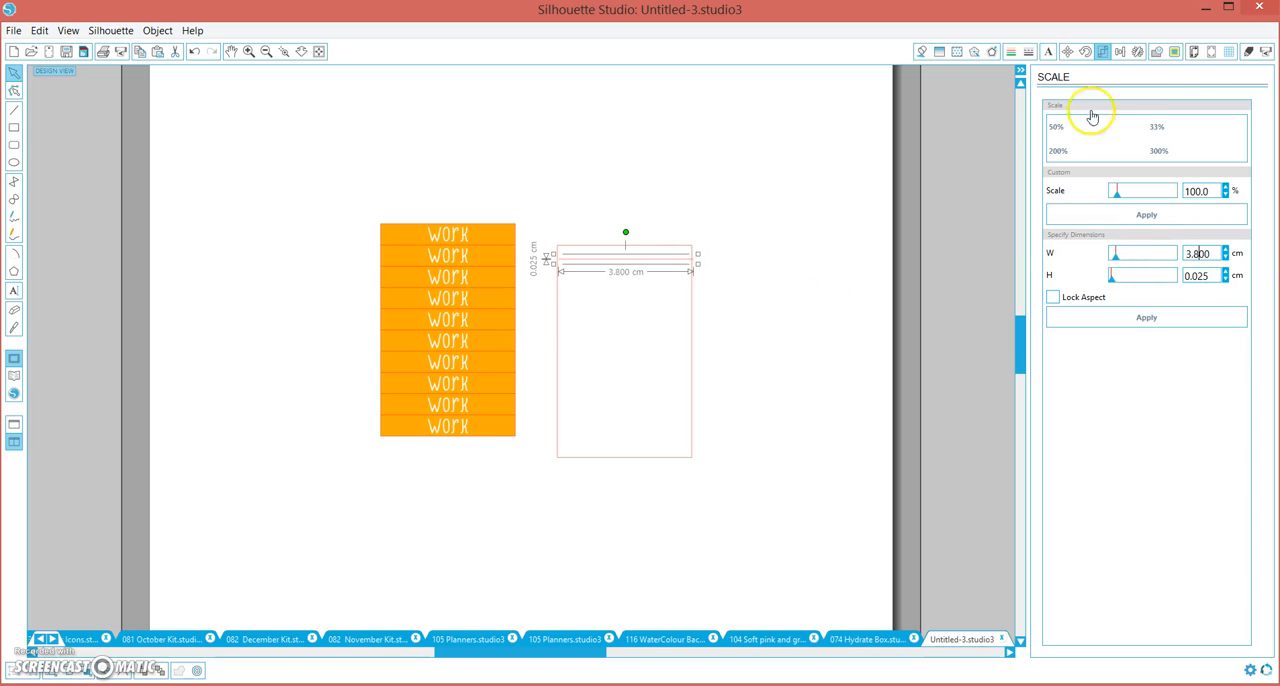
# Replicate the line with 9 copies, each positioned below the previous one
pyautogui.click(1137, 52)
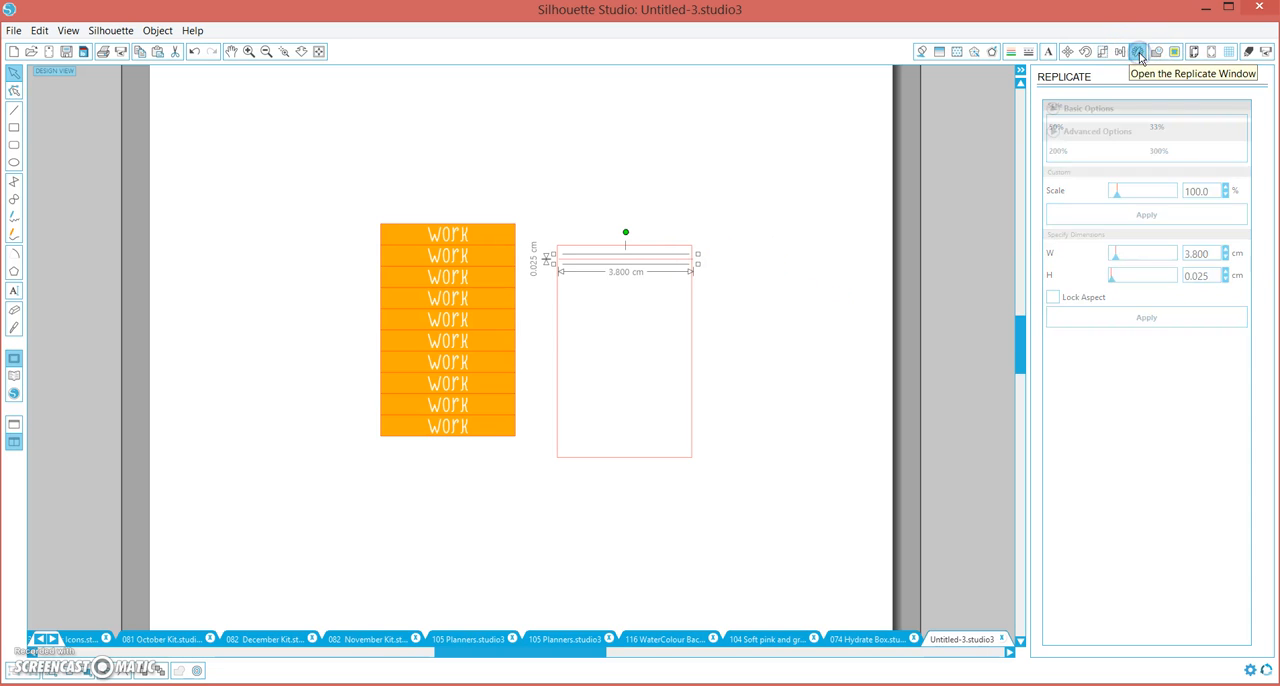
pyautogui.click(1055, 578)
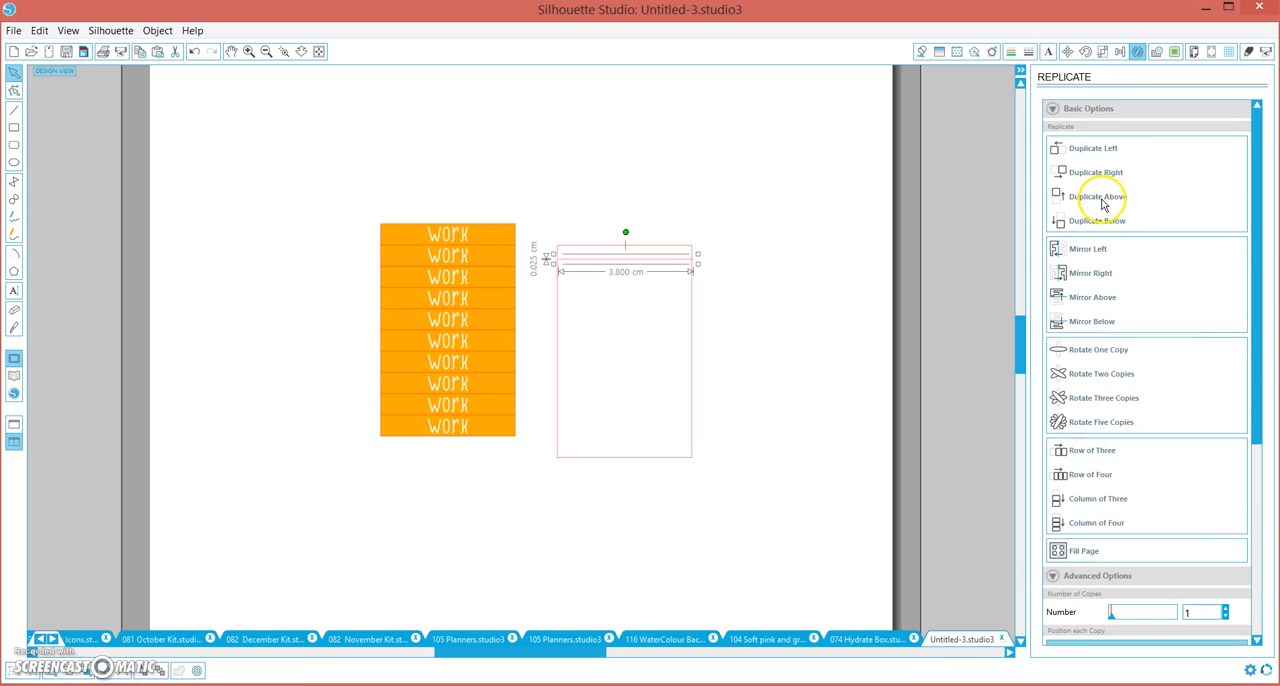
pyautogui.moveTo(1250, 223); pyautogui.dragTo(1248, 336)
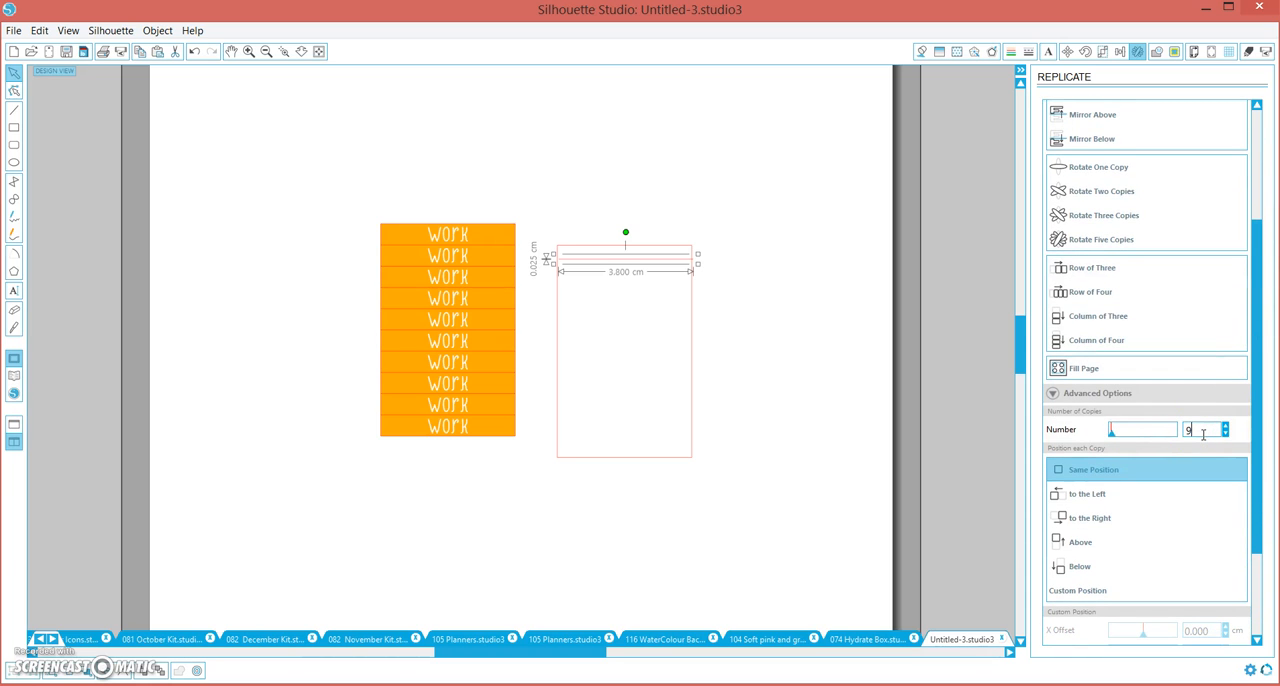
pyautogui.scroll(-2, 1203, 433)
pyautogui.click(1078, 459)
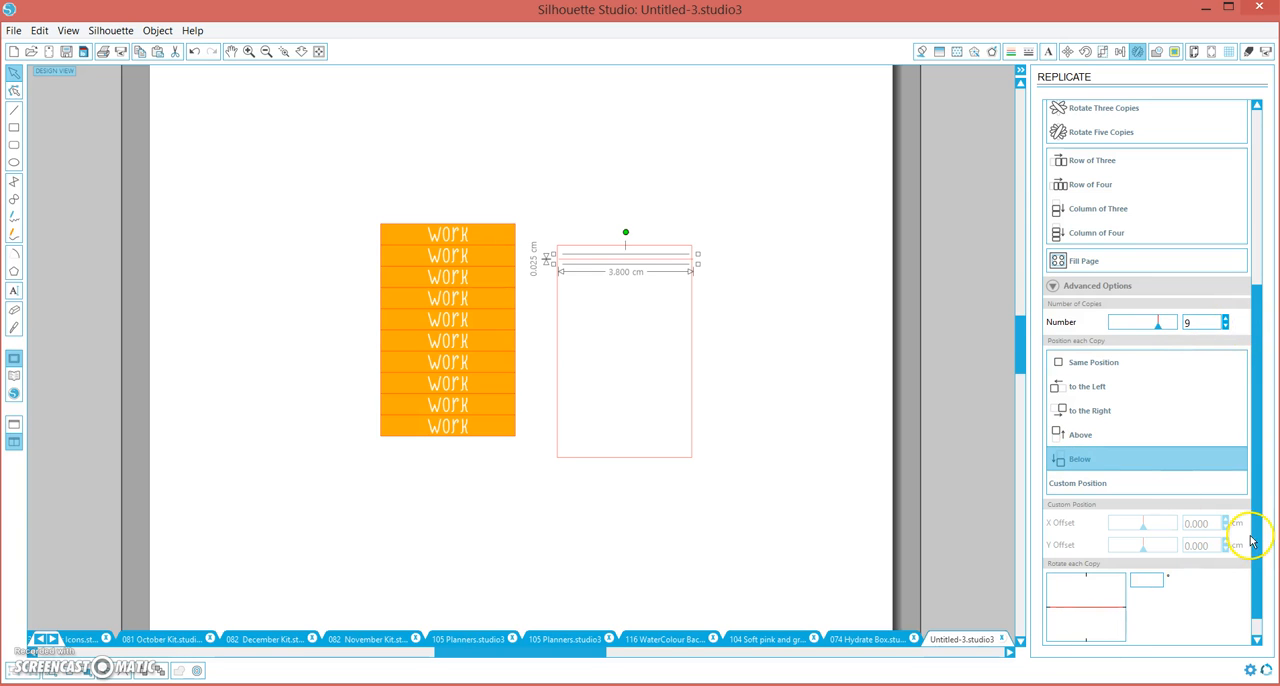
pyautogui.scroll(-1, 1251, 586)
pyautogui.click(1143, 634)
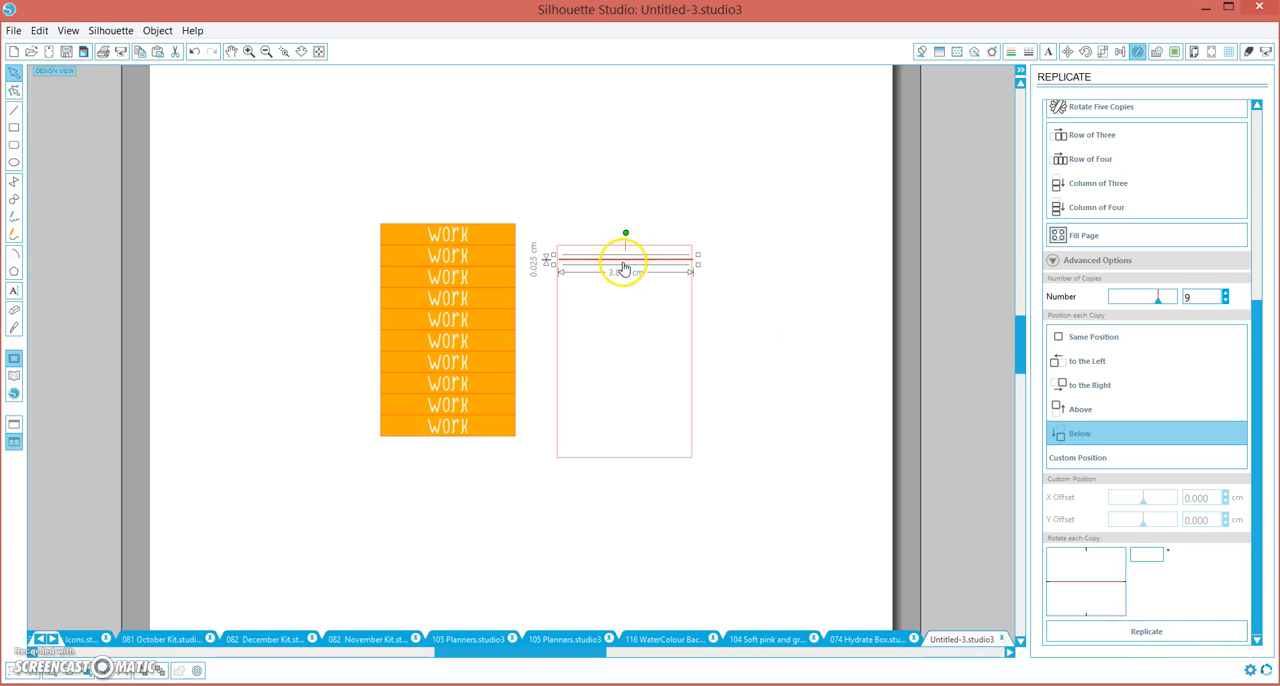
# Align one of the lines with the top edge of the 3.8 by 6 cm rectangle
pyautogui.click(666, 316)
pyautogui.click(662, 262)
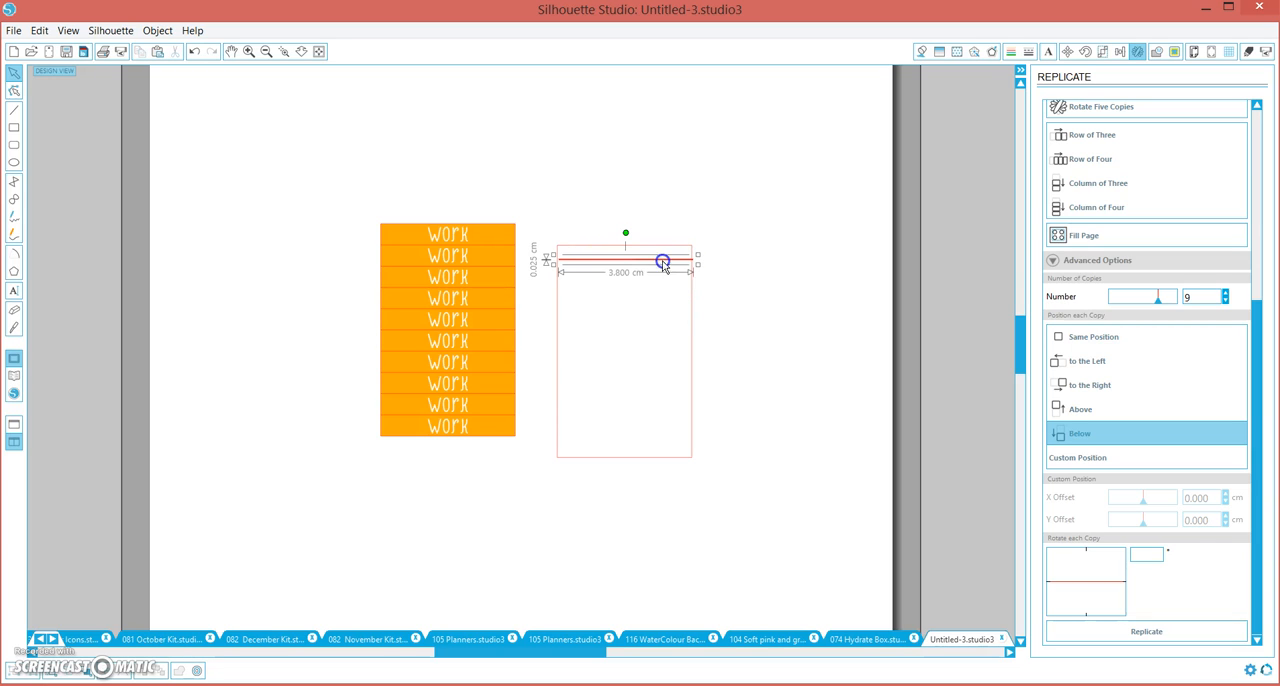
pyautogui.keyDown('shift'); pyautogui.click(692, 333); pyautogui.keyUp('shift')
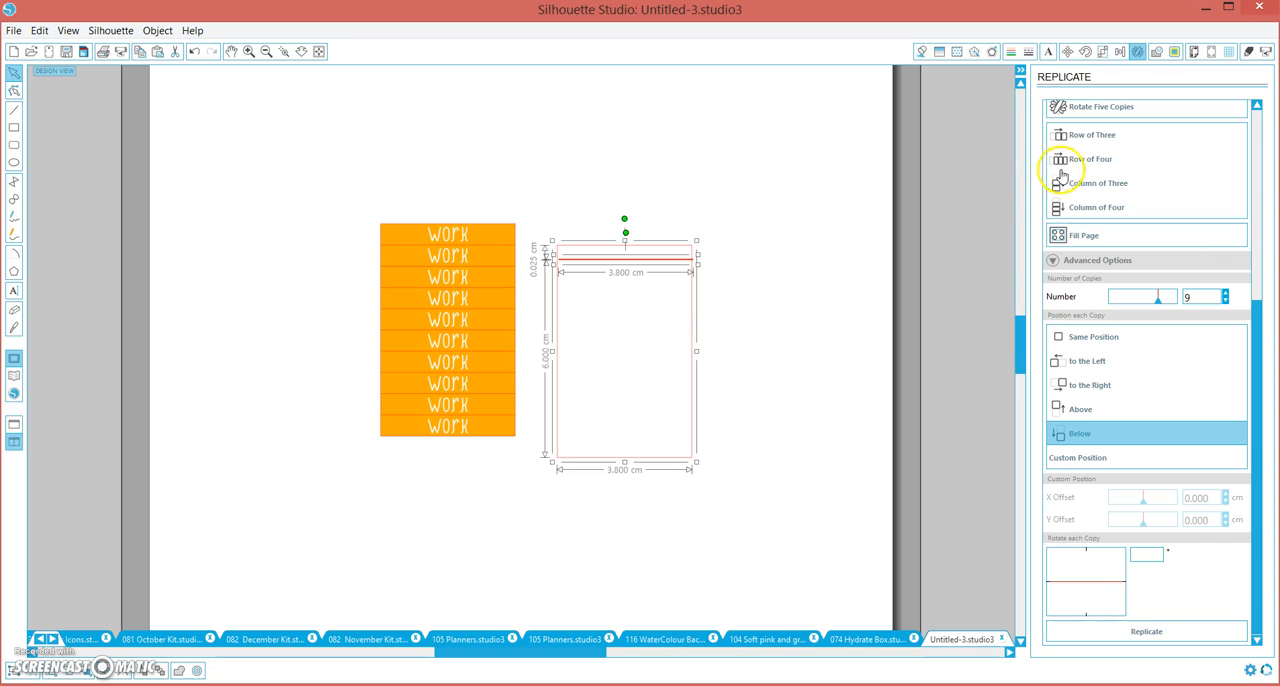
pyautogui.click(1120, 55)
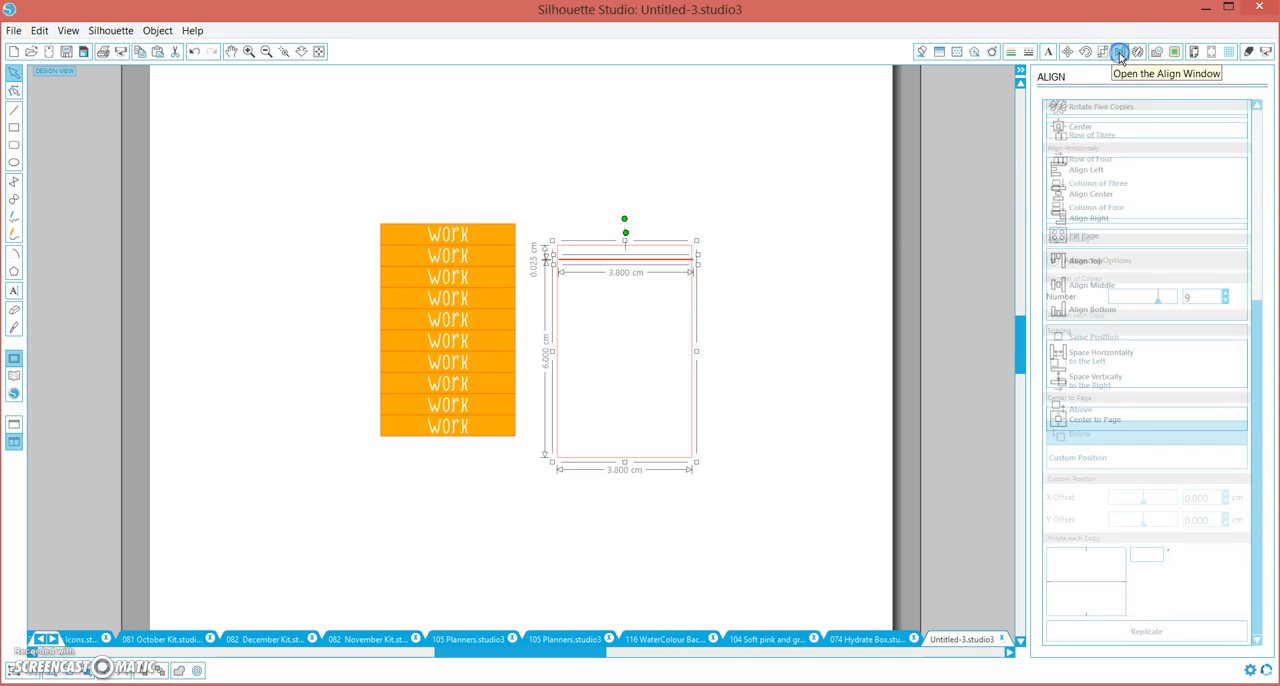
pyautogui.click(1068, 262)
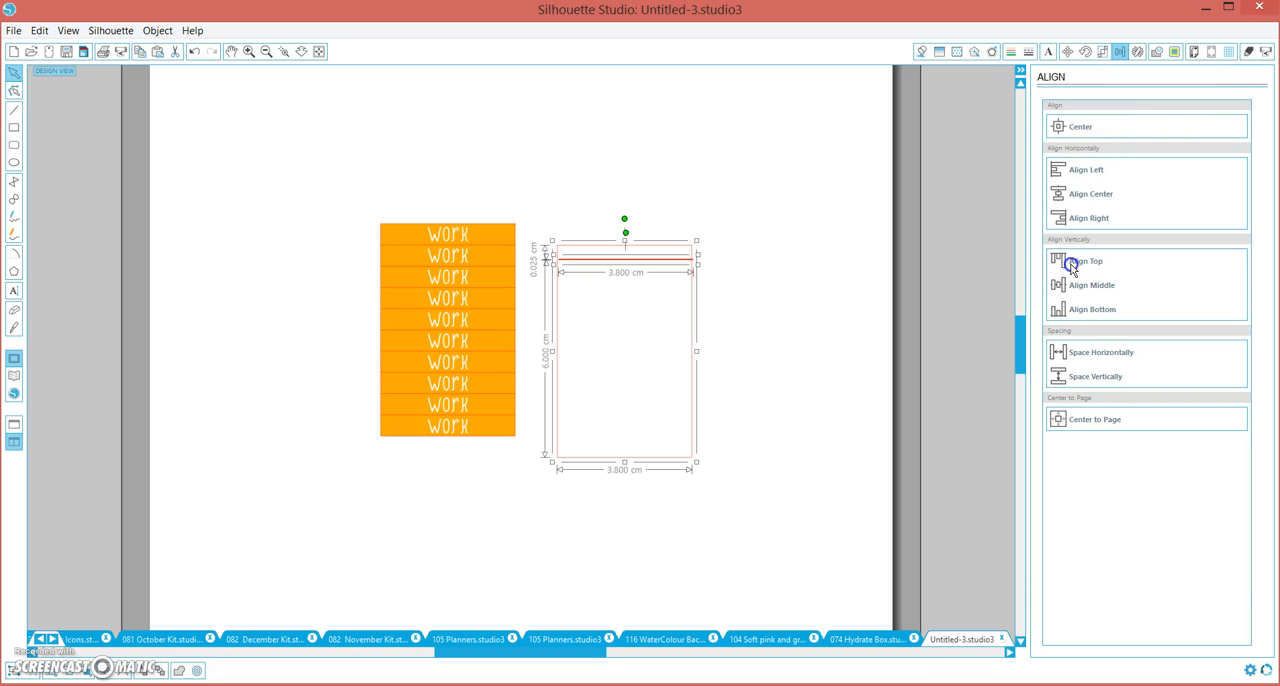
pyautogui.click(670, 287)
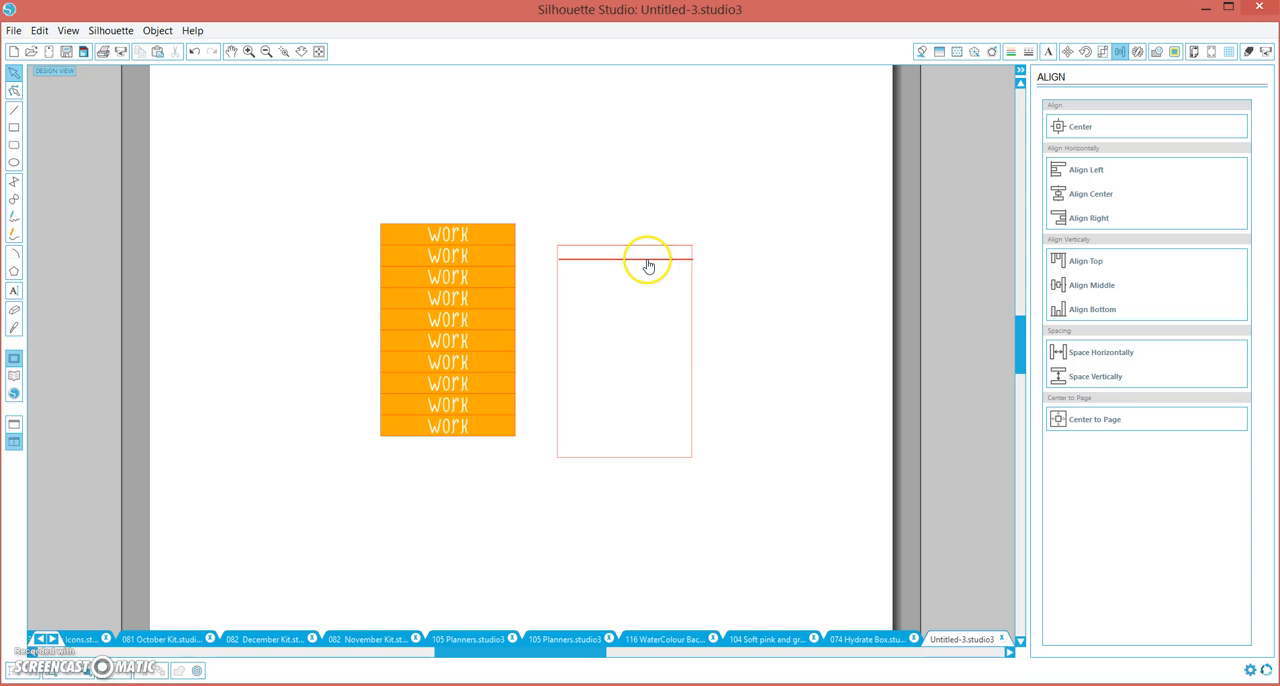
# Align another of the lines with the bottom edge of the rectangle
pyautogui.click(647, 262)
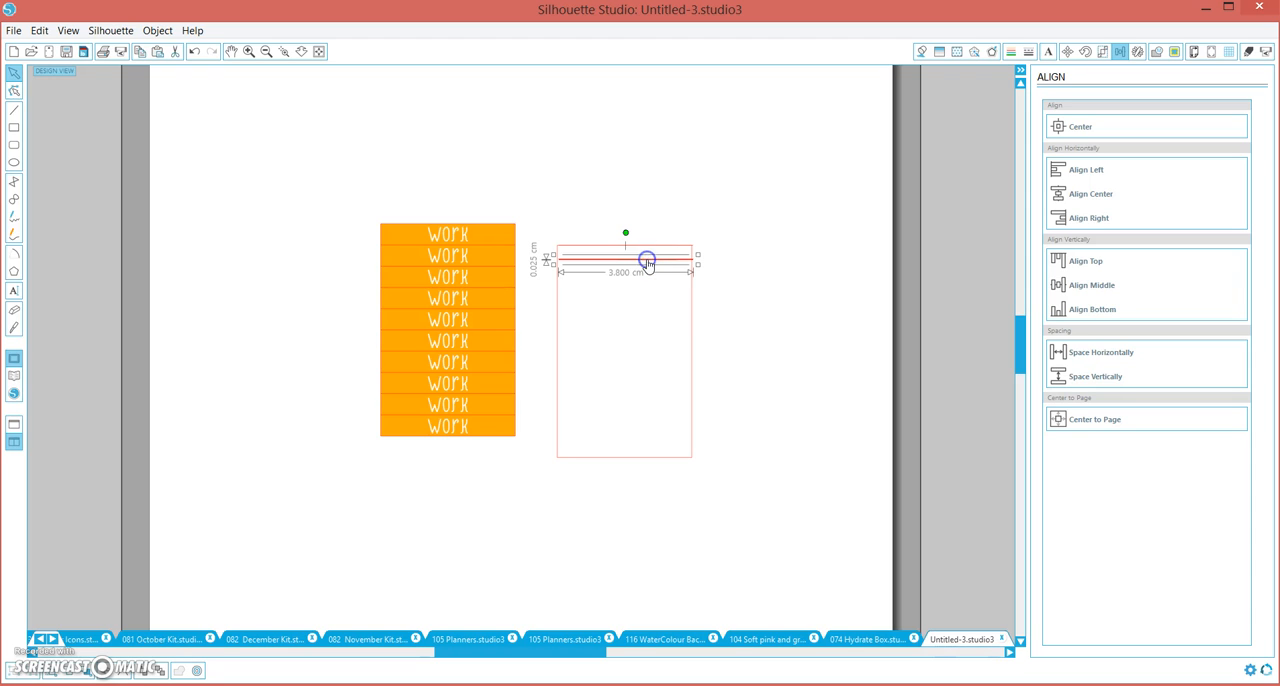
pyautogui.keyDown('shift'); pyautogui.click(692, 378); pyautogui.keyUp('shift')
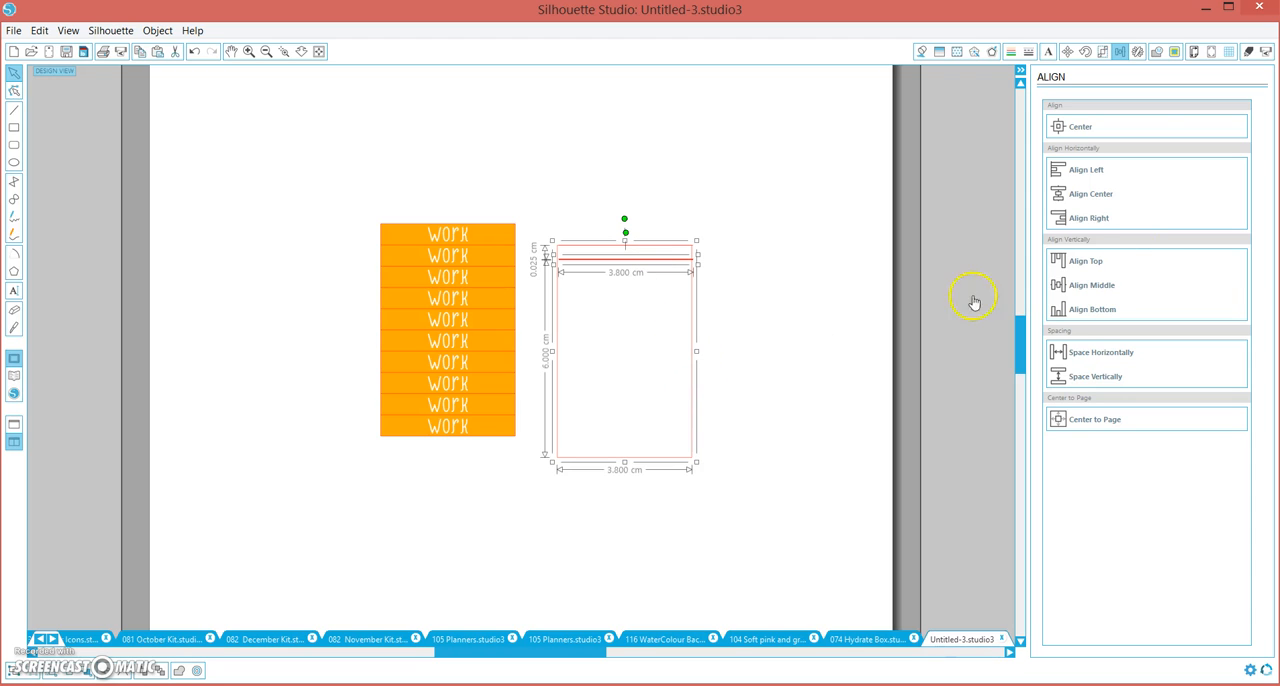
pyautogui.click(1091, 310)
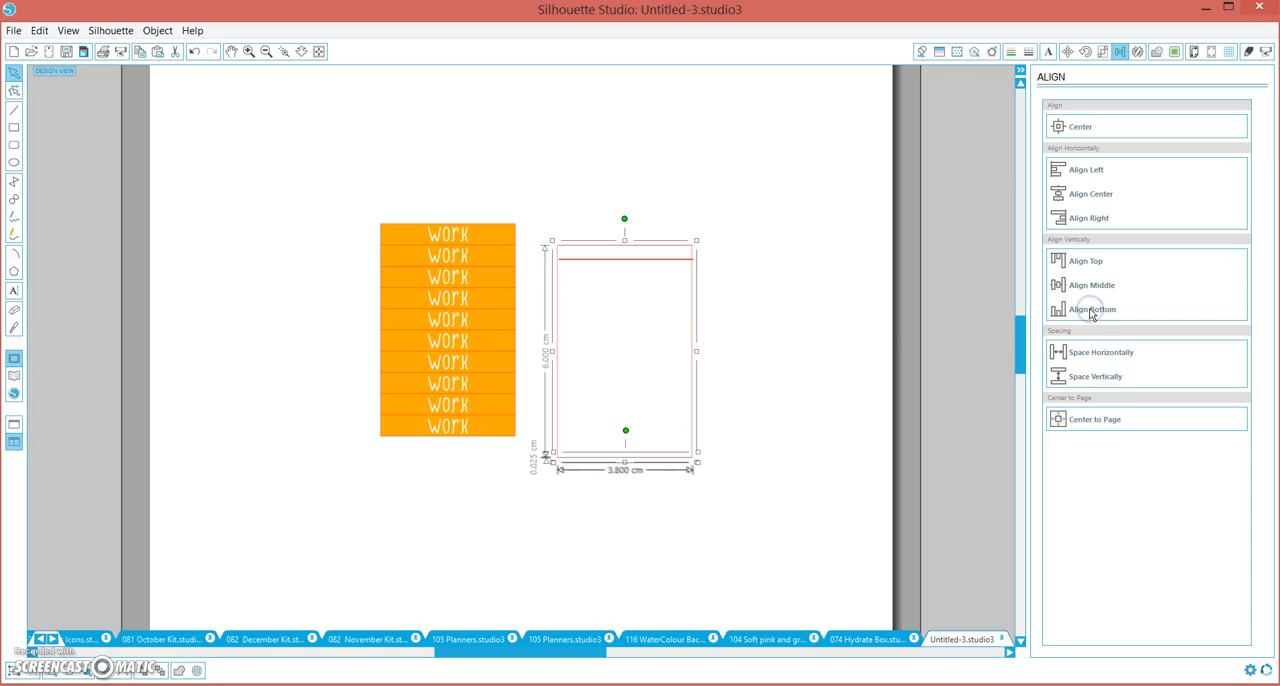
pyautogui.click(789, 305)
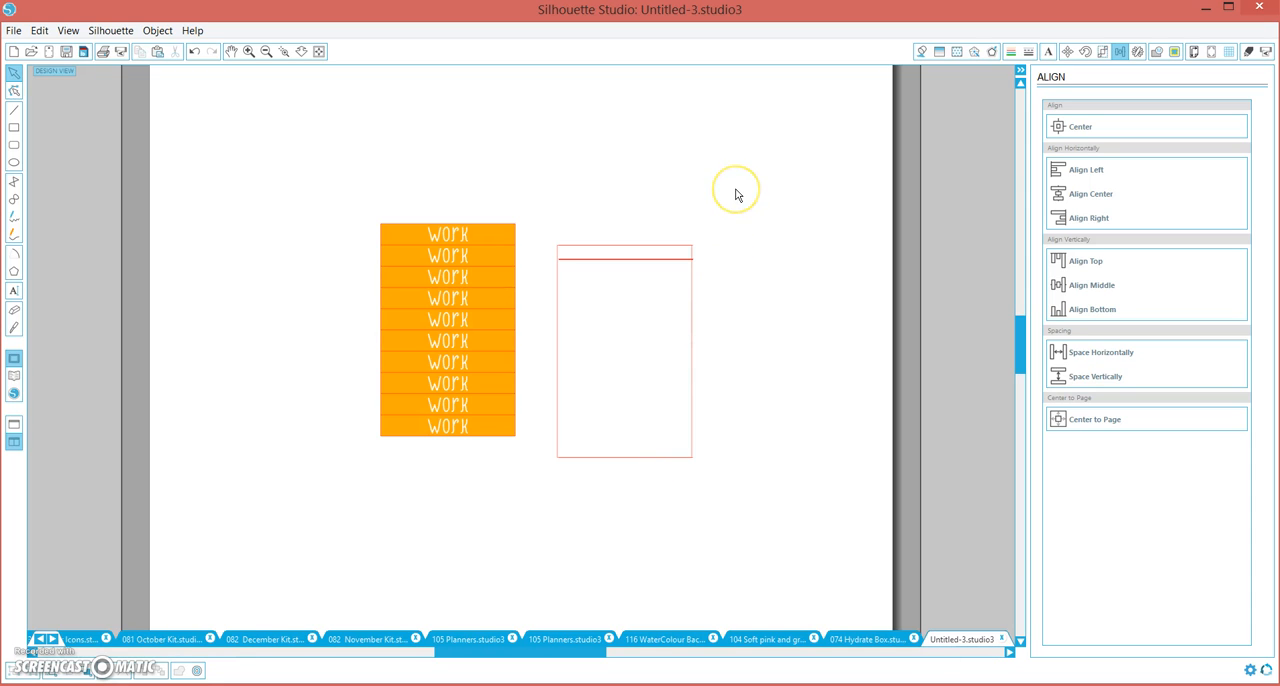
# Select all the lines without the rectangle and space them evenly in the vertical direction
pyautogui.moveTo(736, 191); pyautogui.dragTo(620, 486)
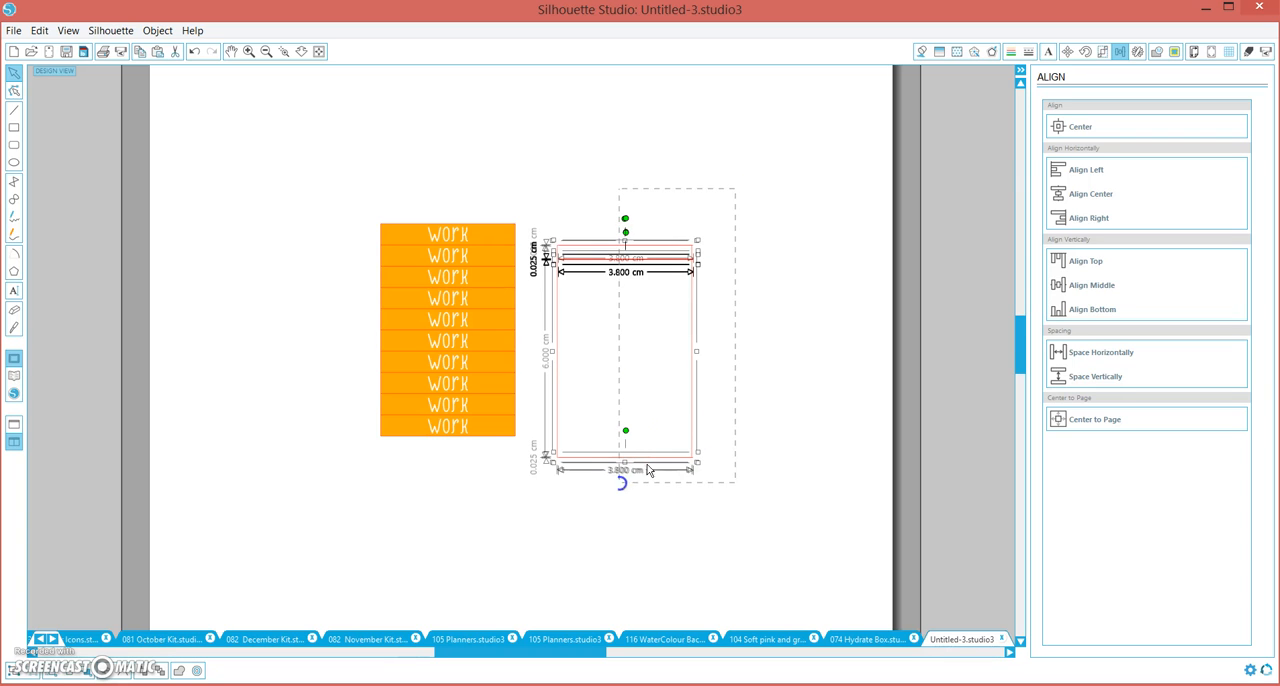
pyautogui.click(694, 328)
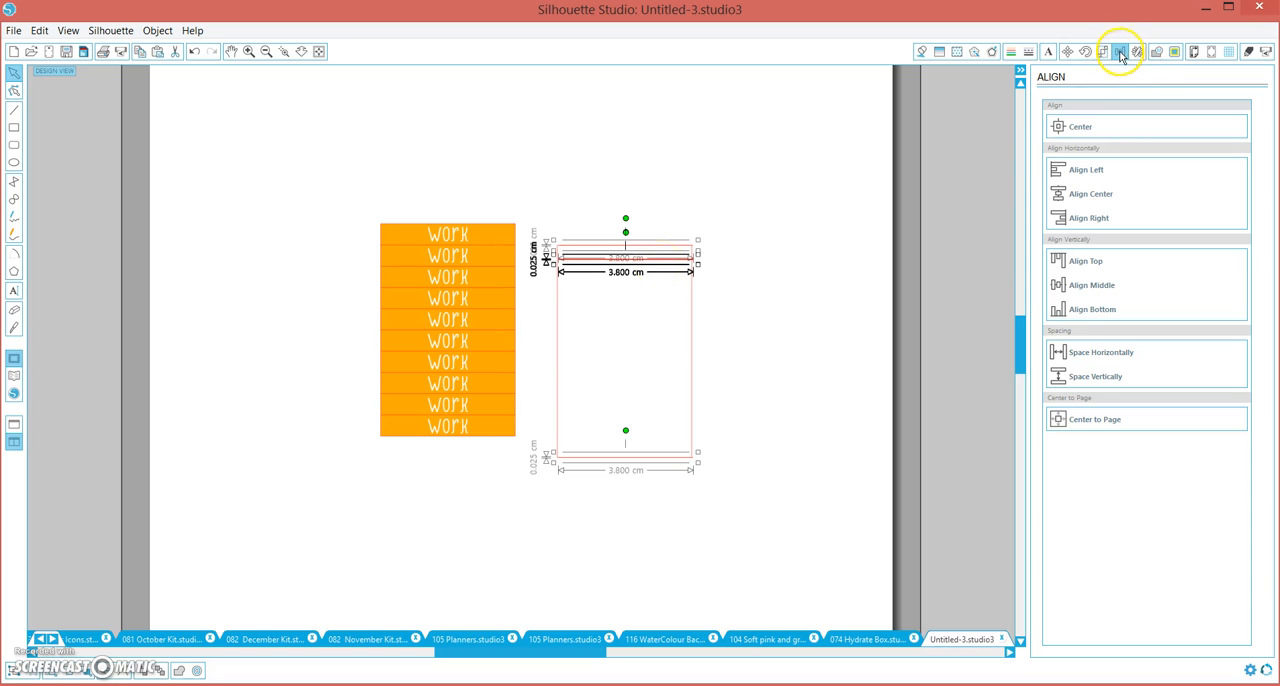
pyautogui.click(1066, 376)
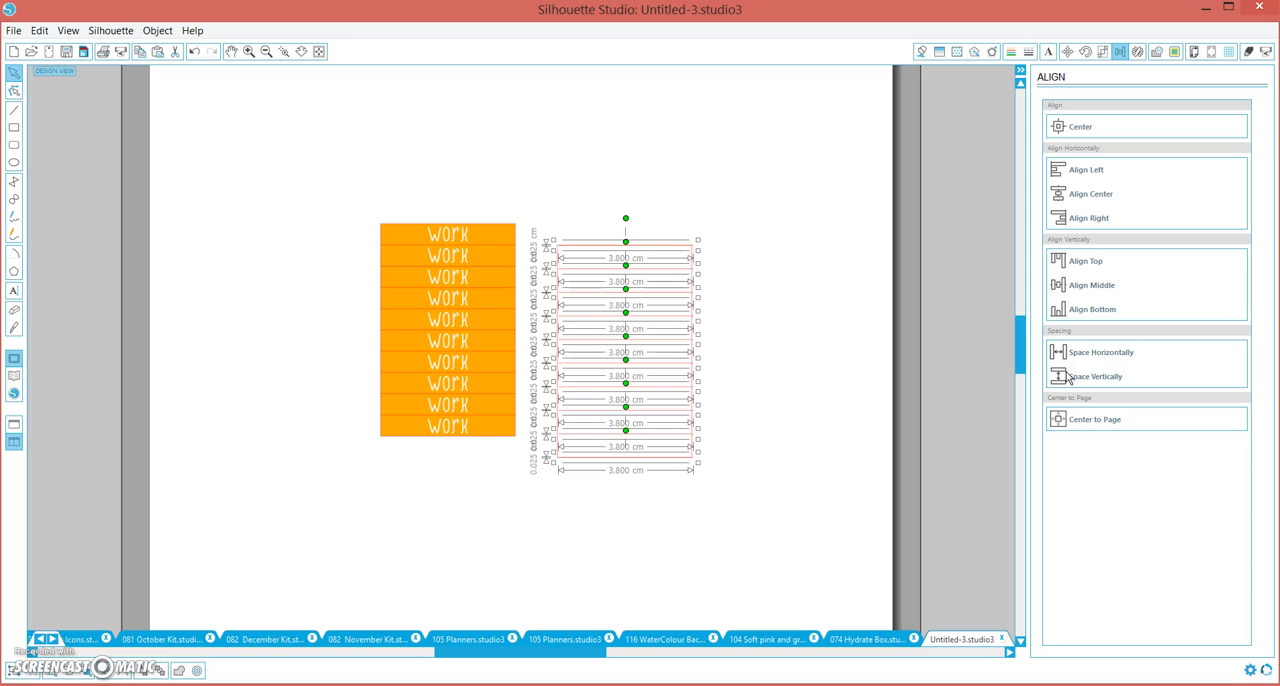
pyautogui.click(802, 341)
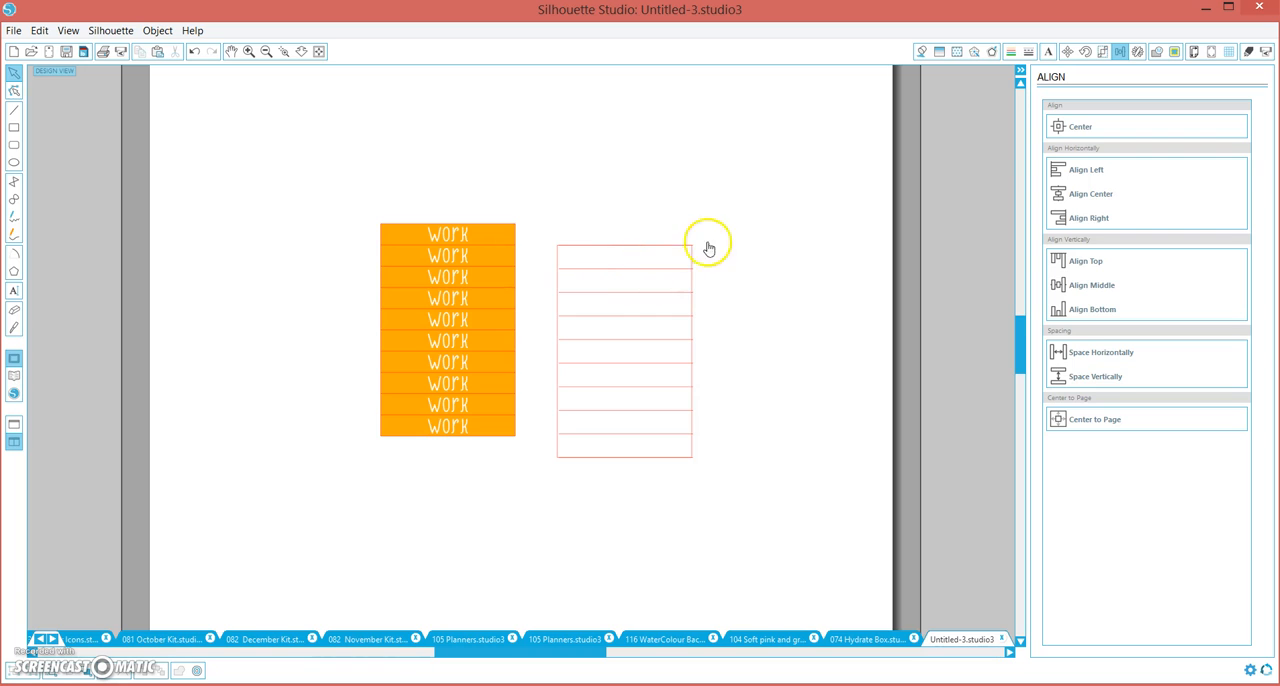
# Select the rectangle together with all its cut lines and align their centers horizontally
pyautogui.moveTo(722, 190); pyautogui.dragTo(593, 514)
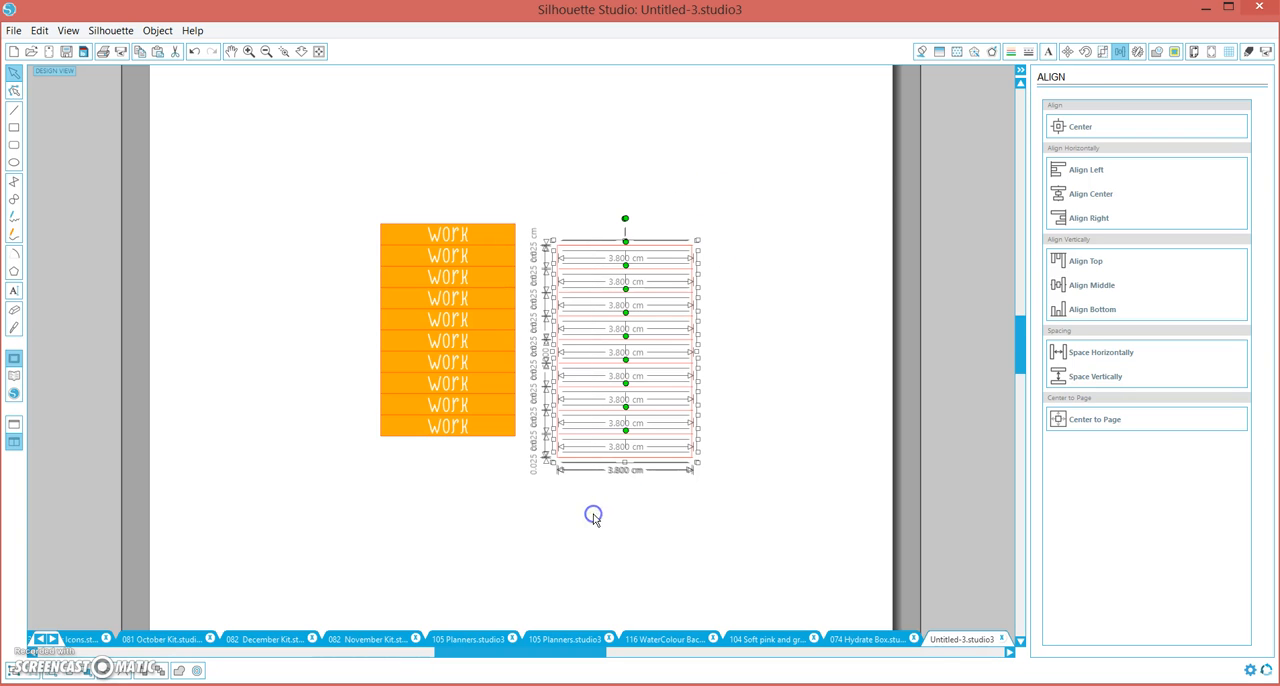
pyautogui.click(1077, 199)
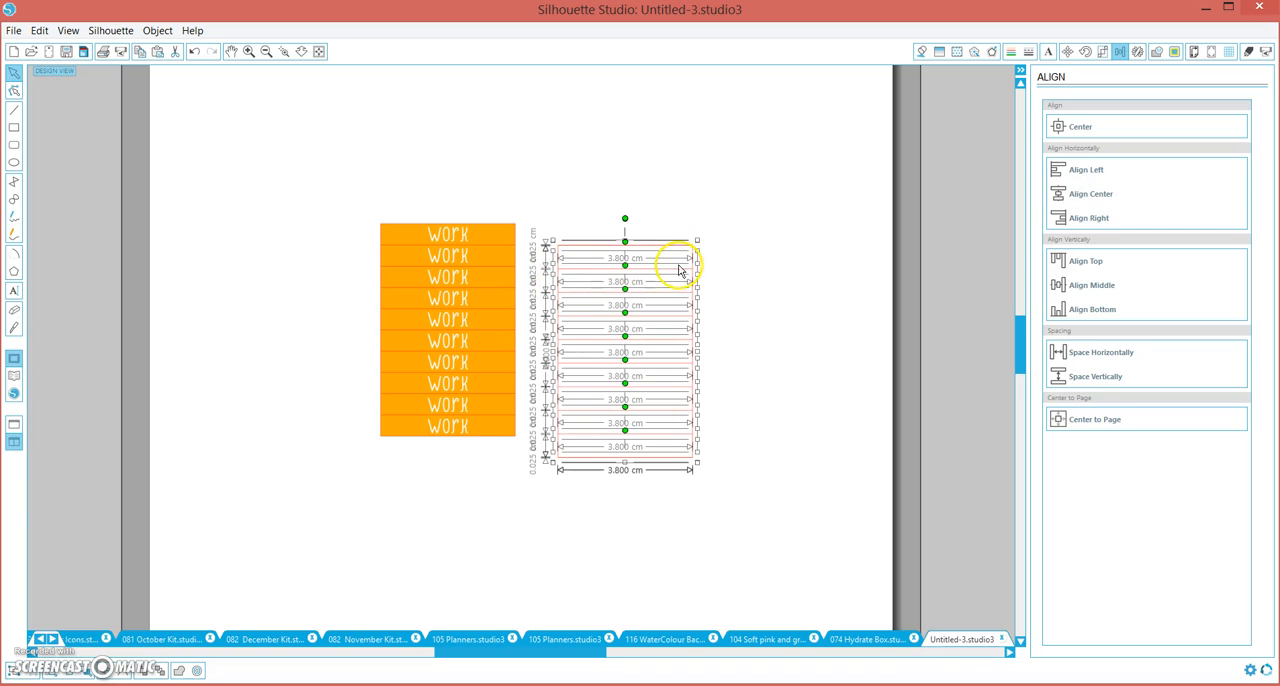
pyautogui.click(754, 418)
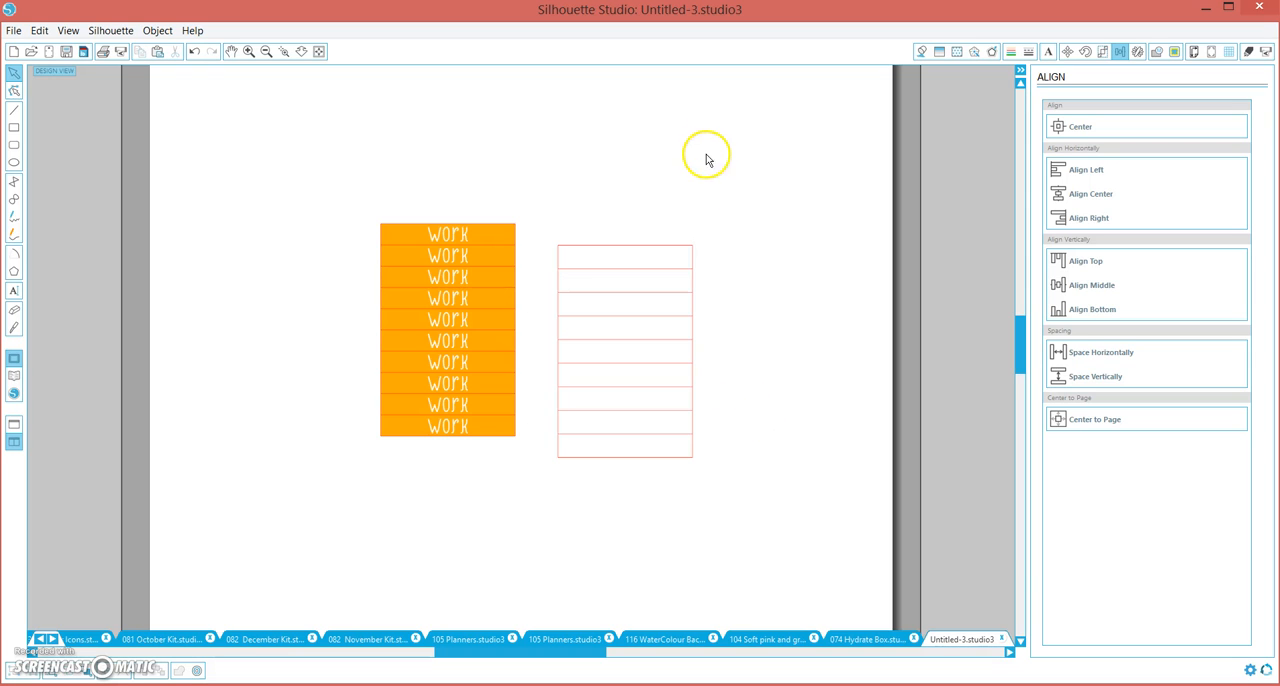
# Delete the two lines that coincide with the rectangle's top and bottom edges, keeping the rectangle
pyautogui.click(667, 259)
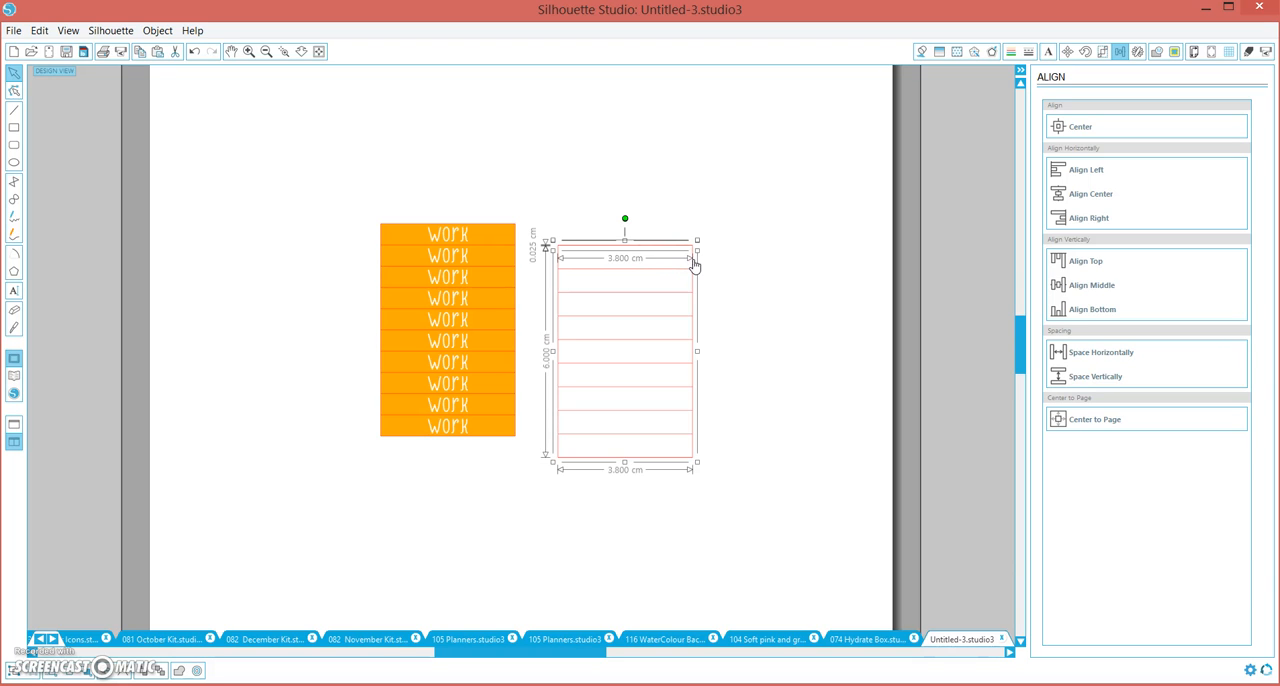
pyautogui.click(693, 261)
pyautogui.press('Delete')
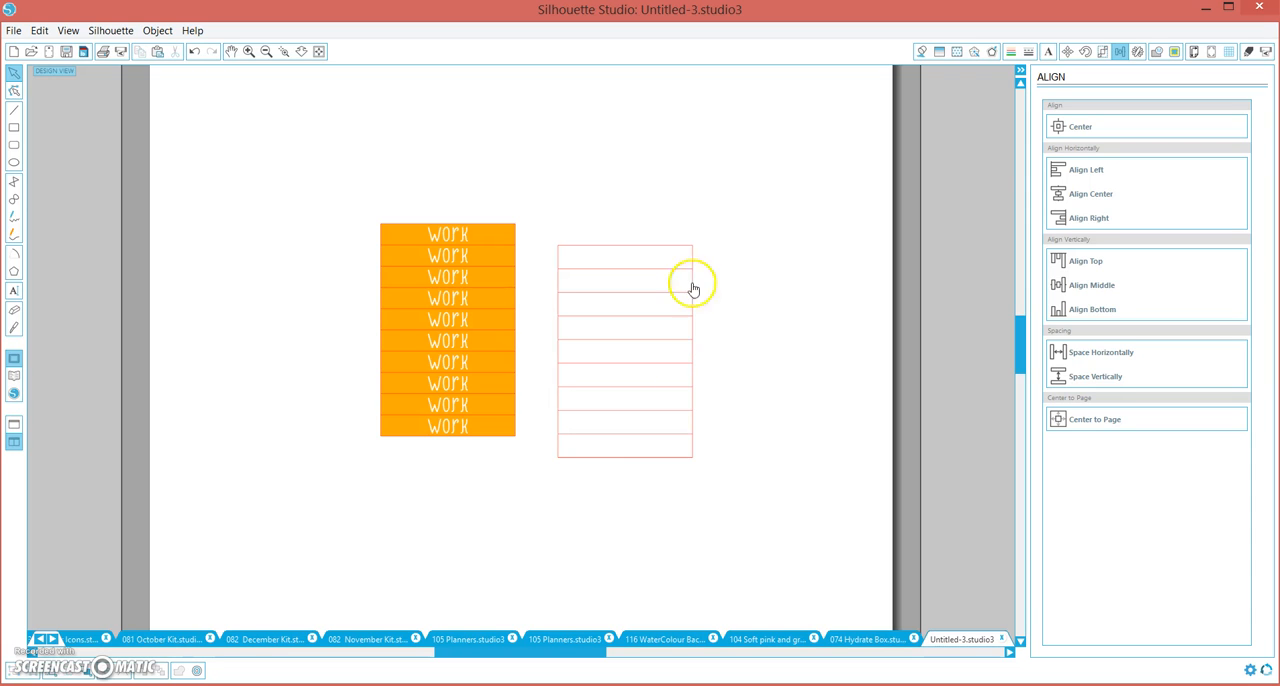
pyautogui.click(566, 465)
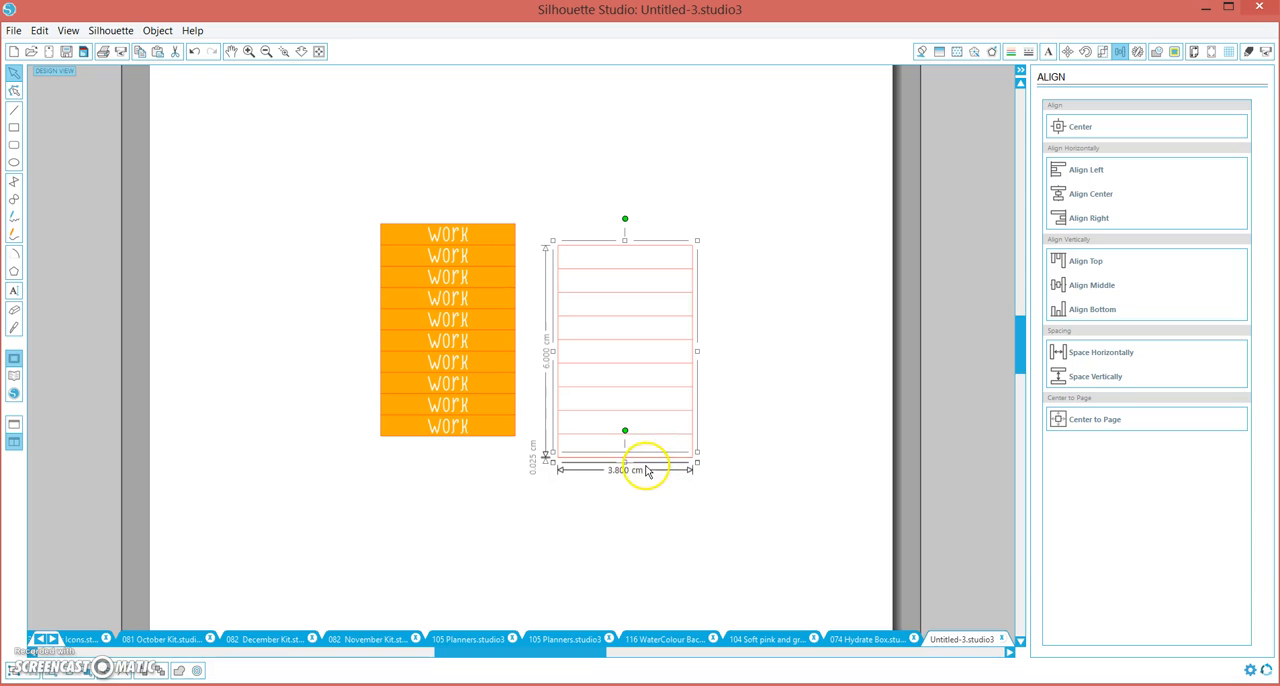
pyautogui.click(692, 422)
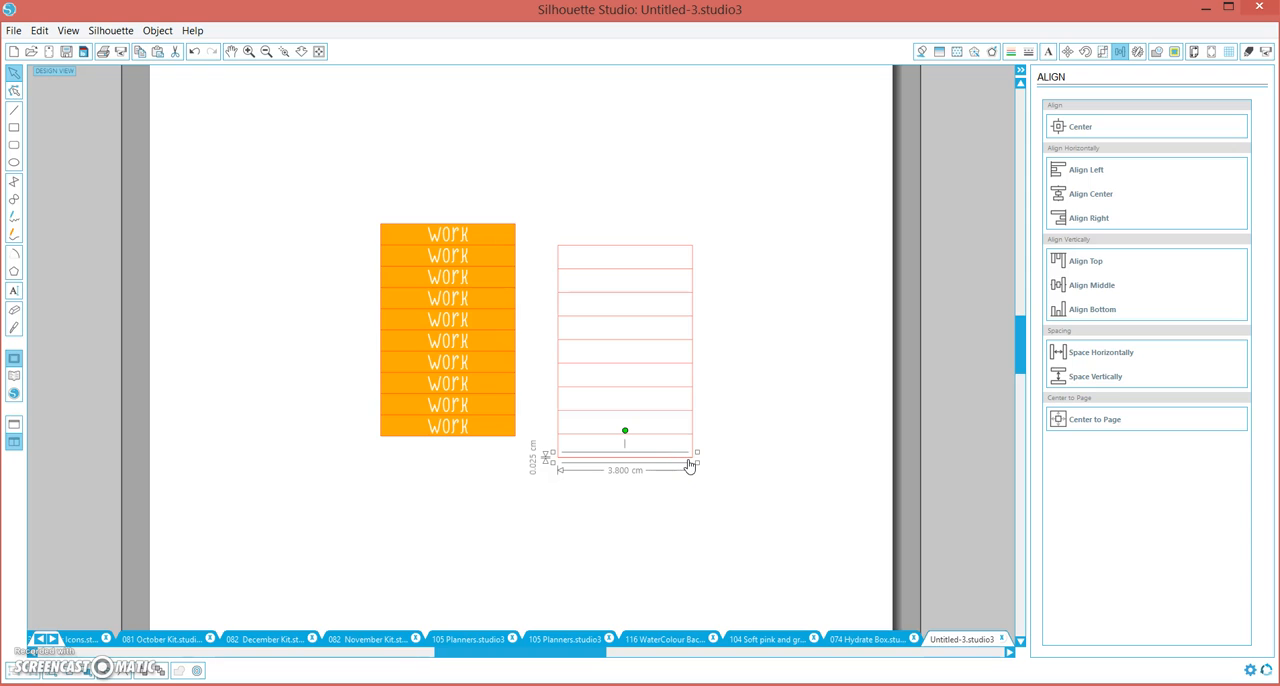
pyautogui.press('Delete')
pyautogui.click(733, 496)
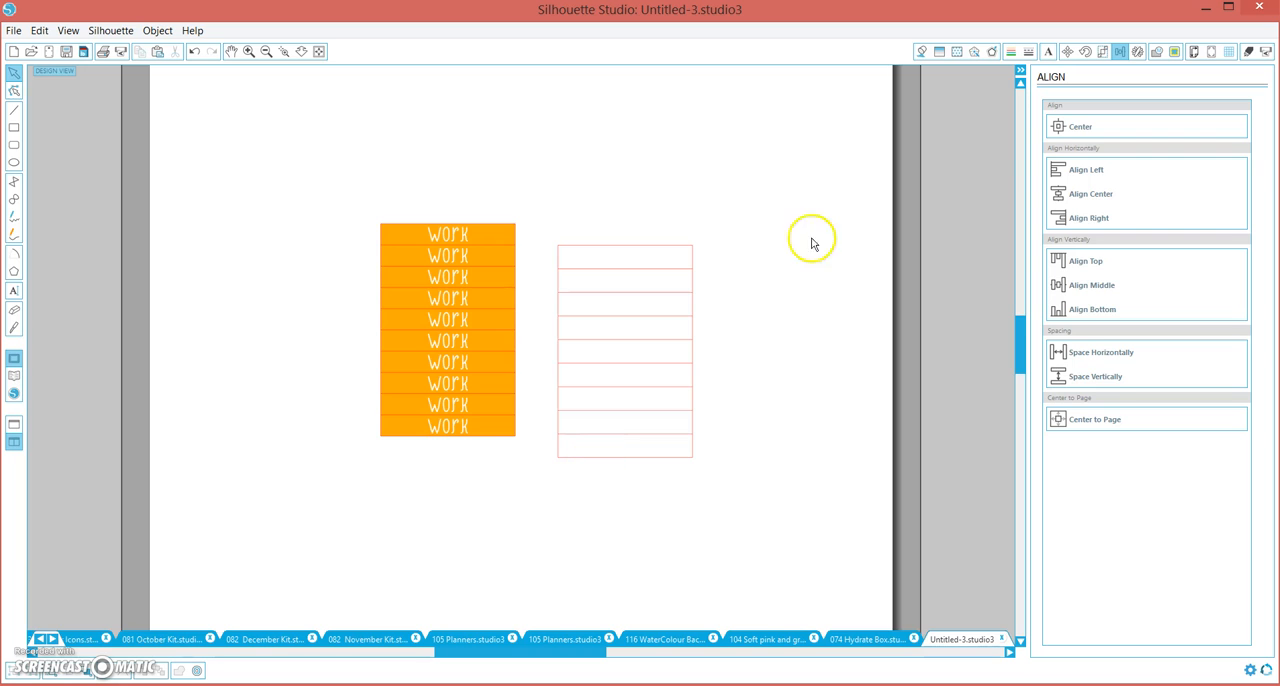
# Group the rectangle with its remaining cut lines
pyautogui.click(602, 396)
pyautogui.moveTo(602, 396); pyautogui.dragTo(543, 480)
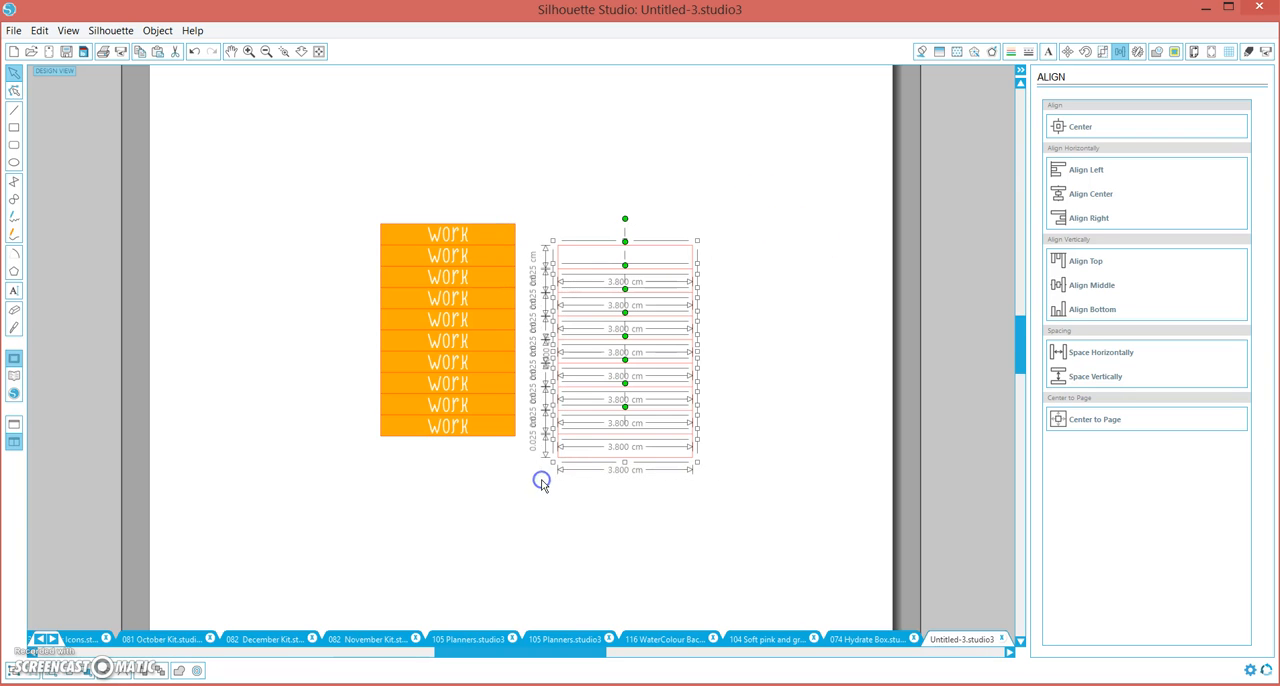
pyautogui.hotkey('ctrl', 'g')
pyautogui.click(517, 248)
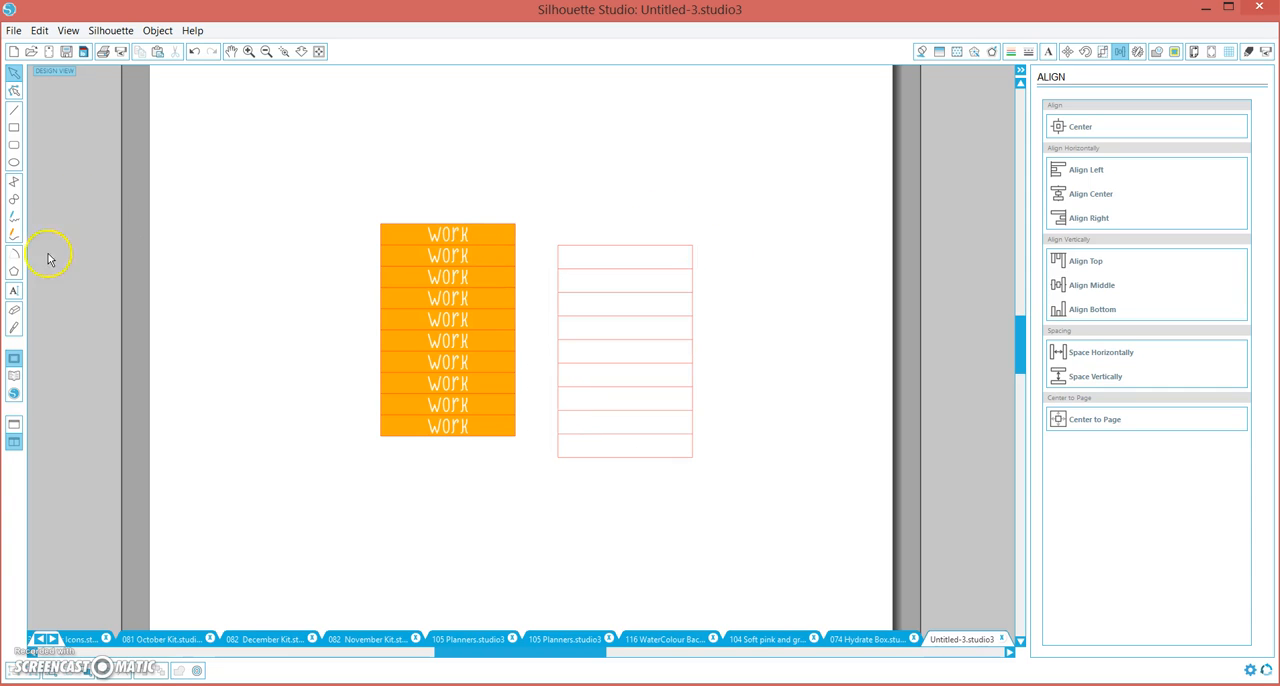
# Add the text "TO DO" above the orange work labels
pyautogui.click(14, 290)
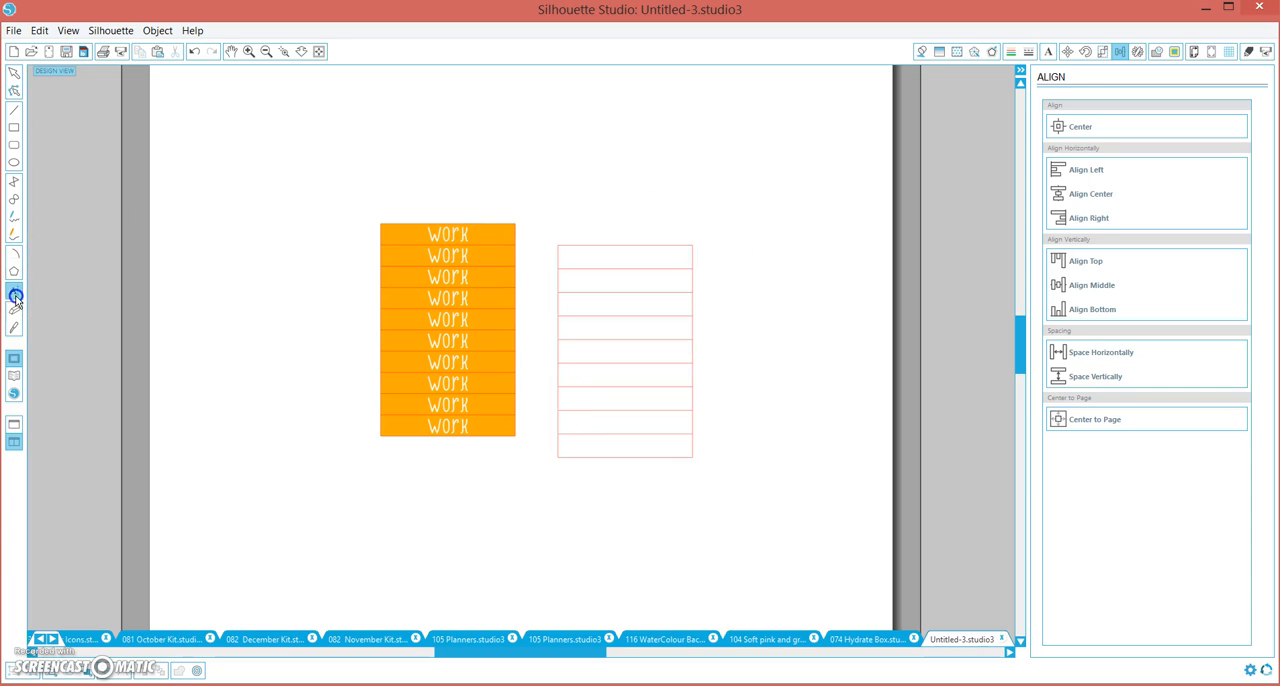
pyautogui.click(443, 157)
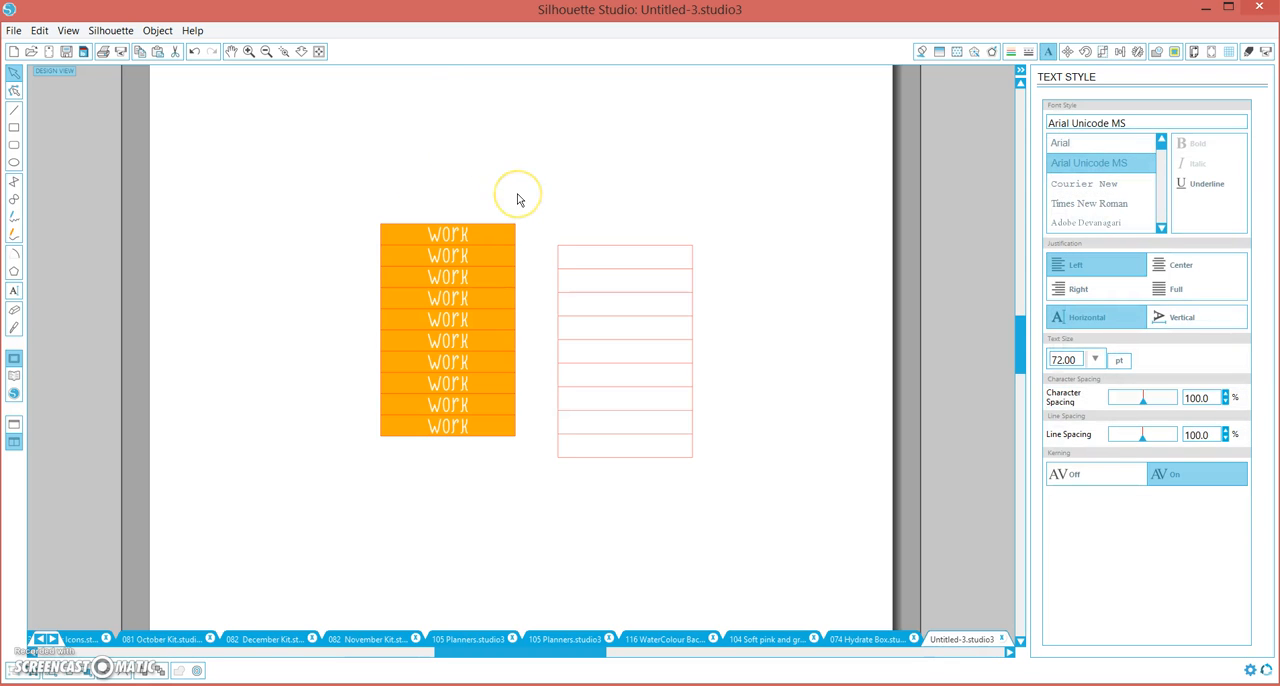
pyautogui.write('TO DO')
pyautogui.press('BackSpace')
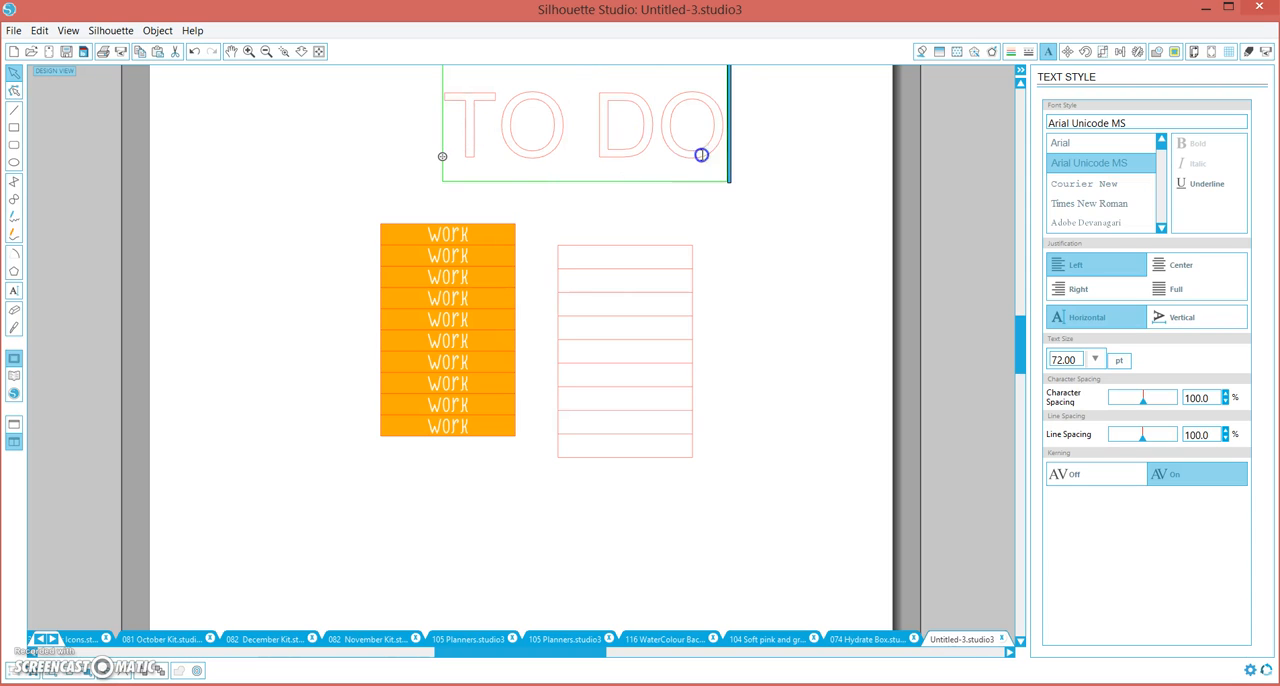
# Change the font of the whole "TO DO" text to Max And The Dust
pyautogui.hotkey('ctrl', 'a')
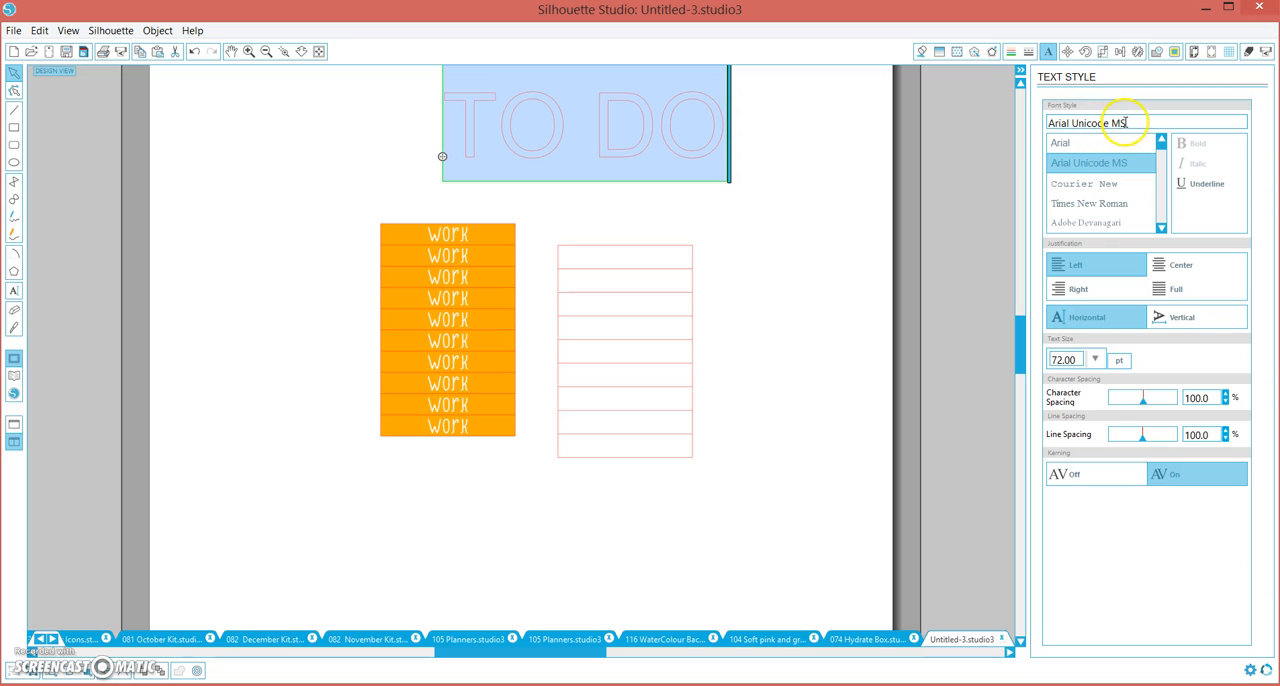
pyautogui.moveTo(1056, 121); pyautogui.dragTo(1039, 124)
pyautogui.write('max And The Dust')
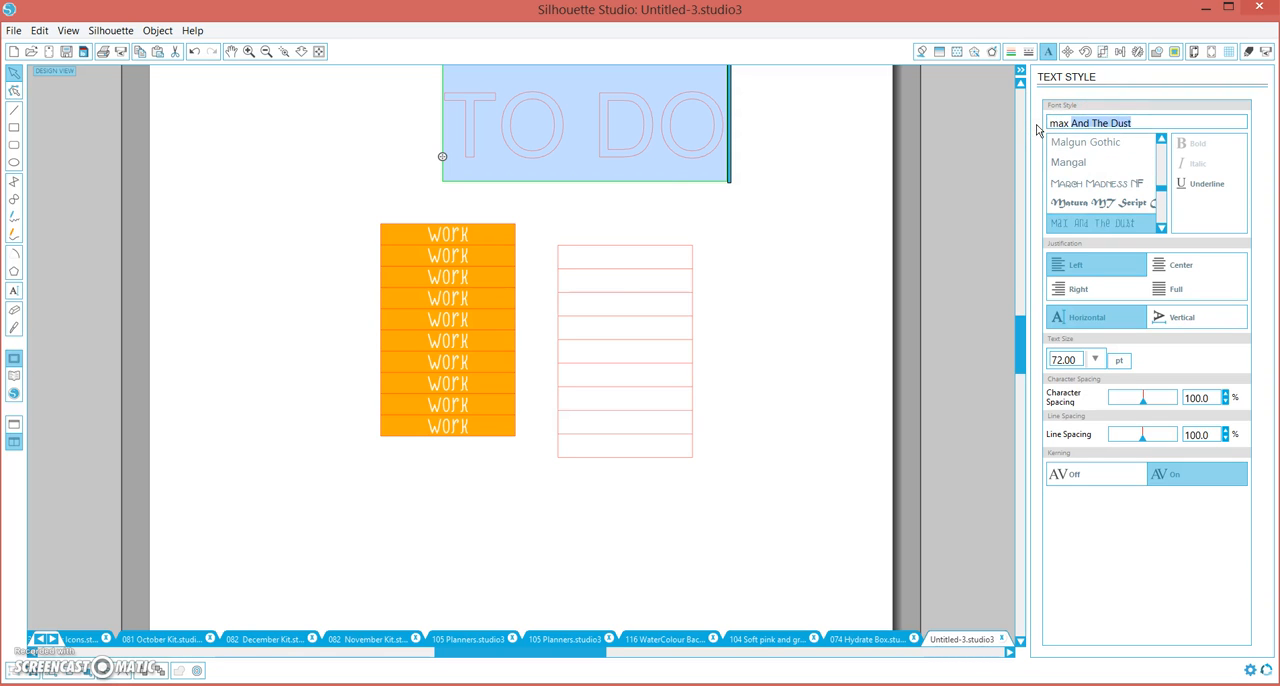
pyautogui.press('Return')
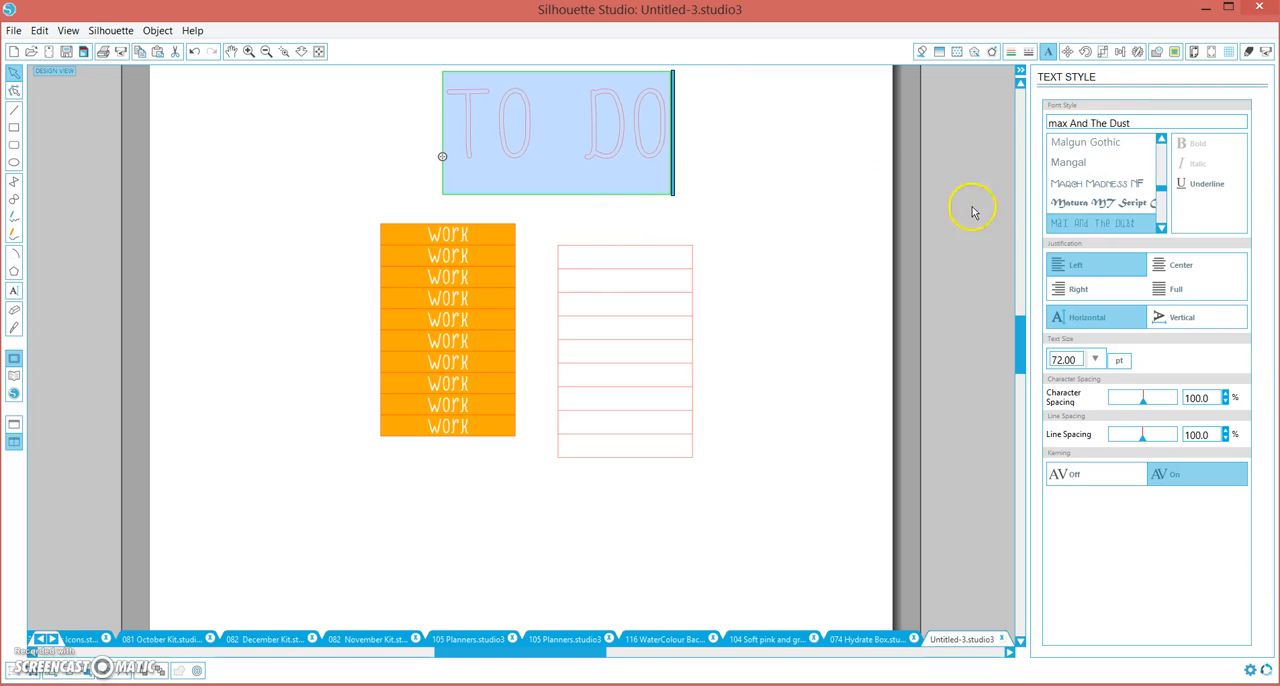
# Give the "TO DO" text a white line color and a white fill
pyautogui.click(1014, 52)
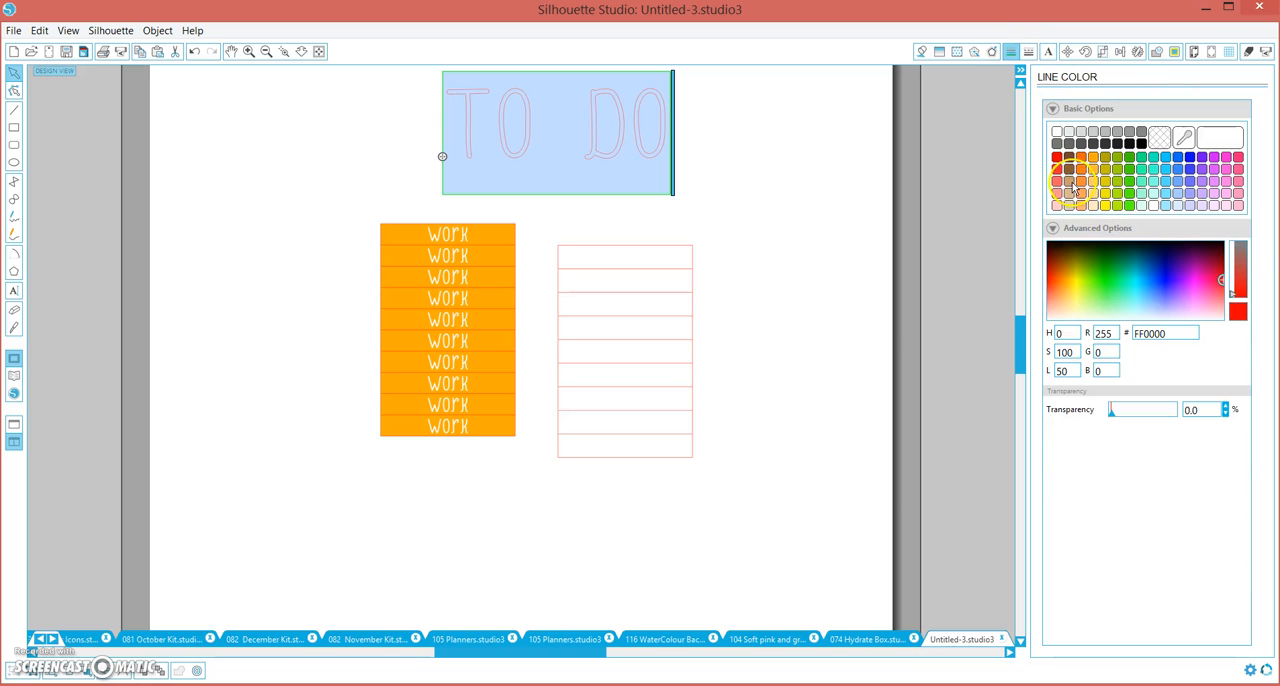
pyautogui.click(1059, 133)
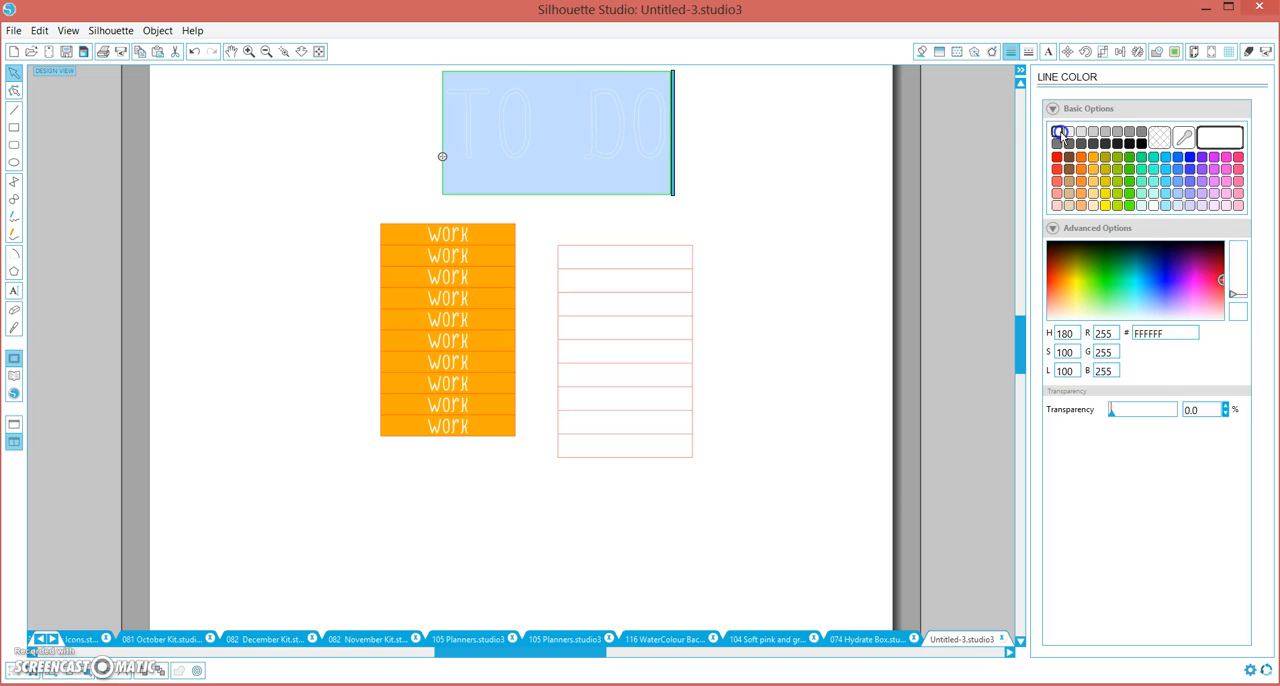
pyautogui.click(921, 51)
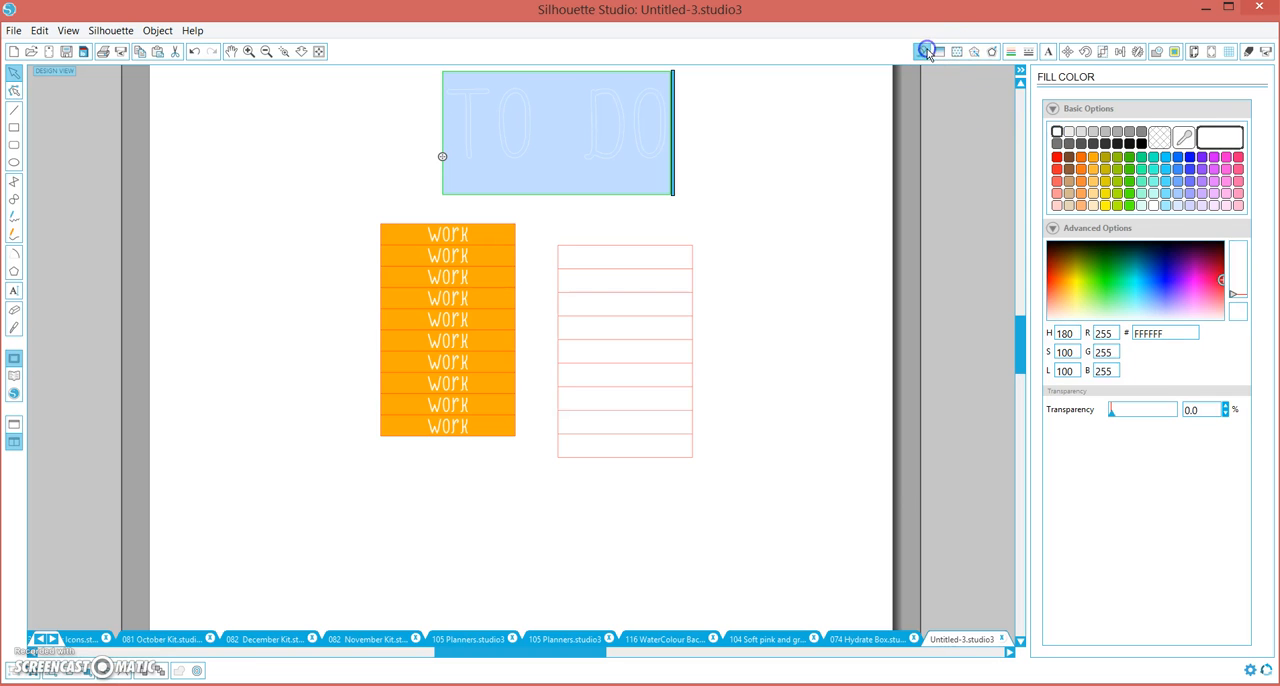
pyautogui.click(1058, 133)
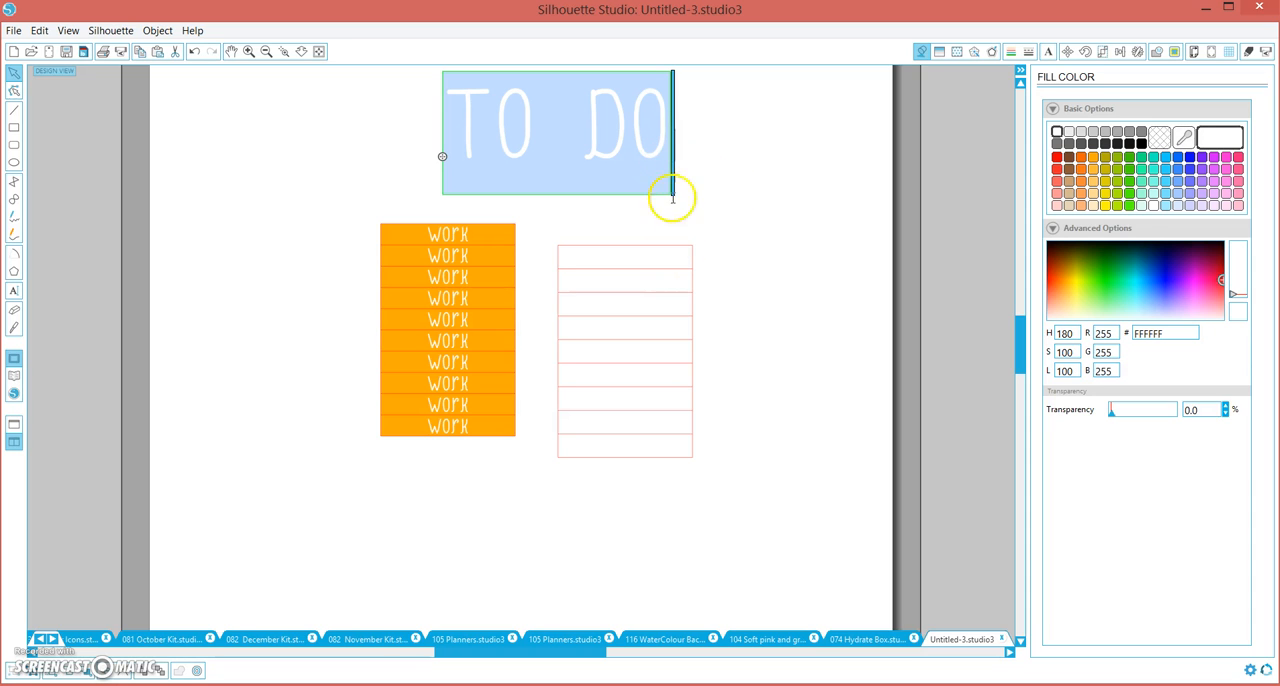
# Fill the 3.8 by 6 cm label block with green 00E585
pyautogui.click(696, 251)
pyautogui.click(693, 246)
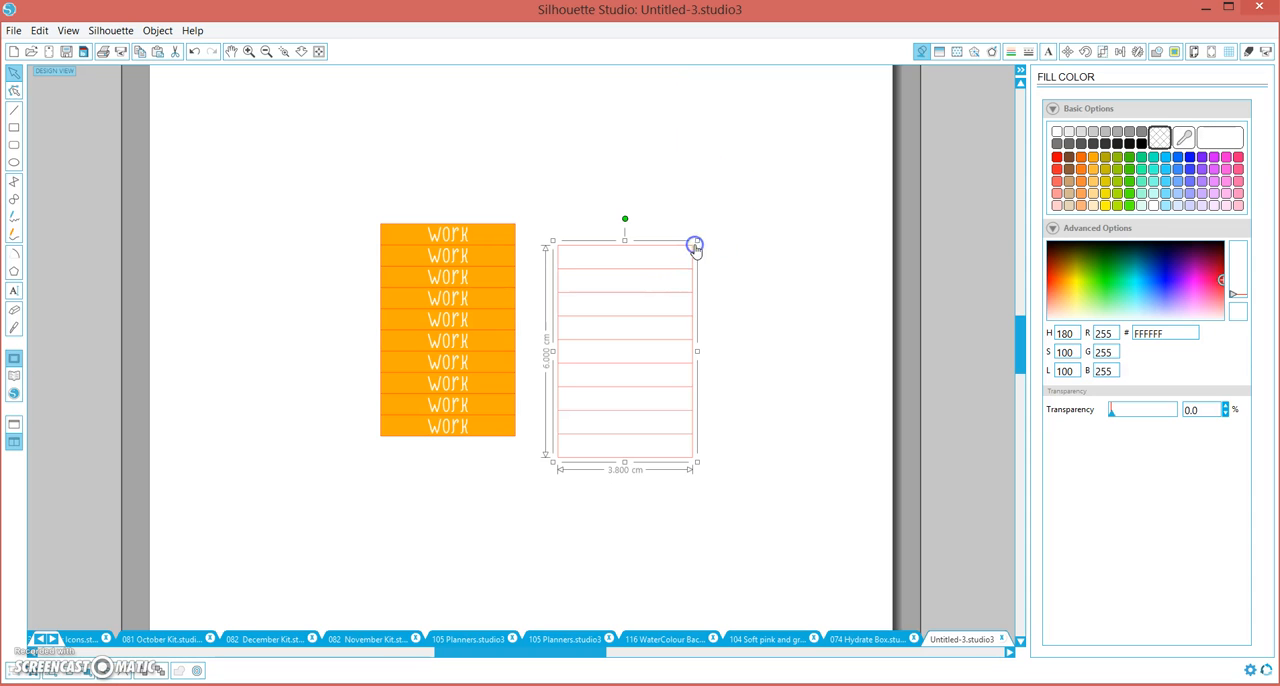
pyautogui.click(1141, 157)
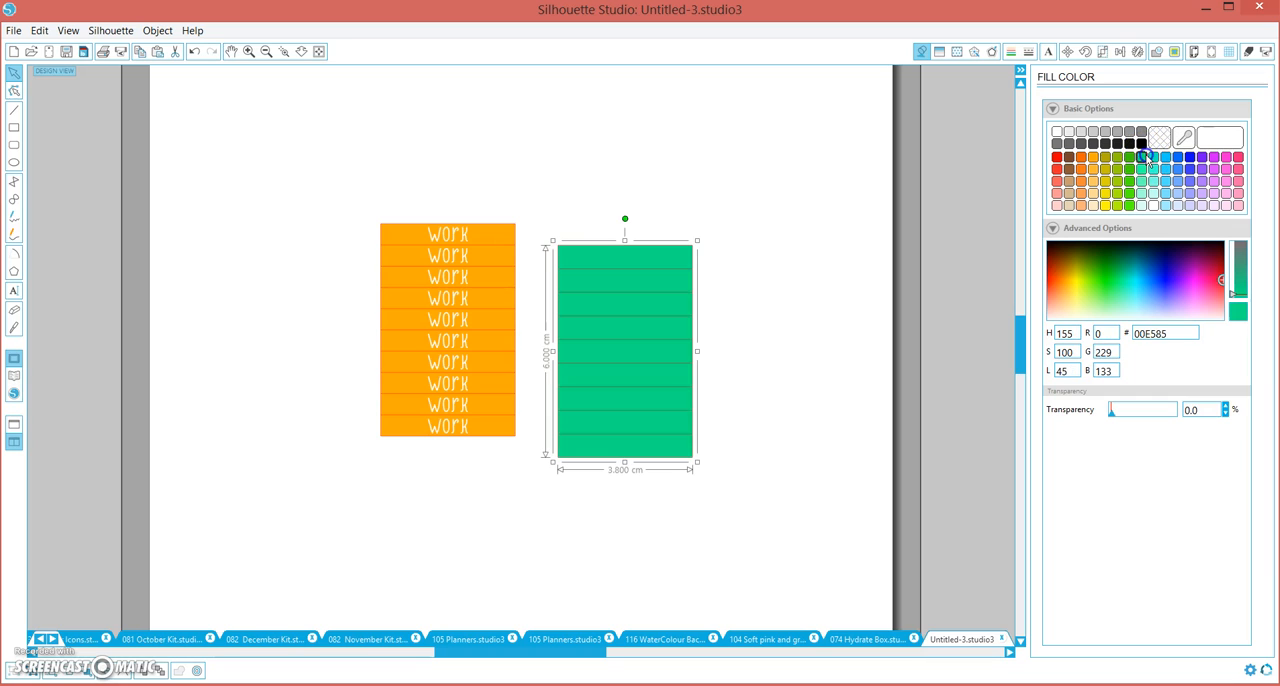
# Move the white "TO DO" text onto the green block and convert it to a path
pyautogui.click(529, 113)
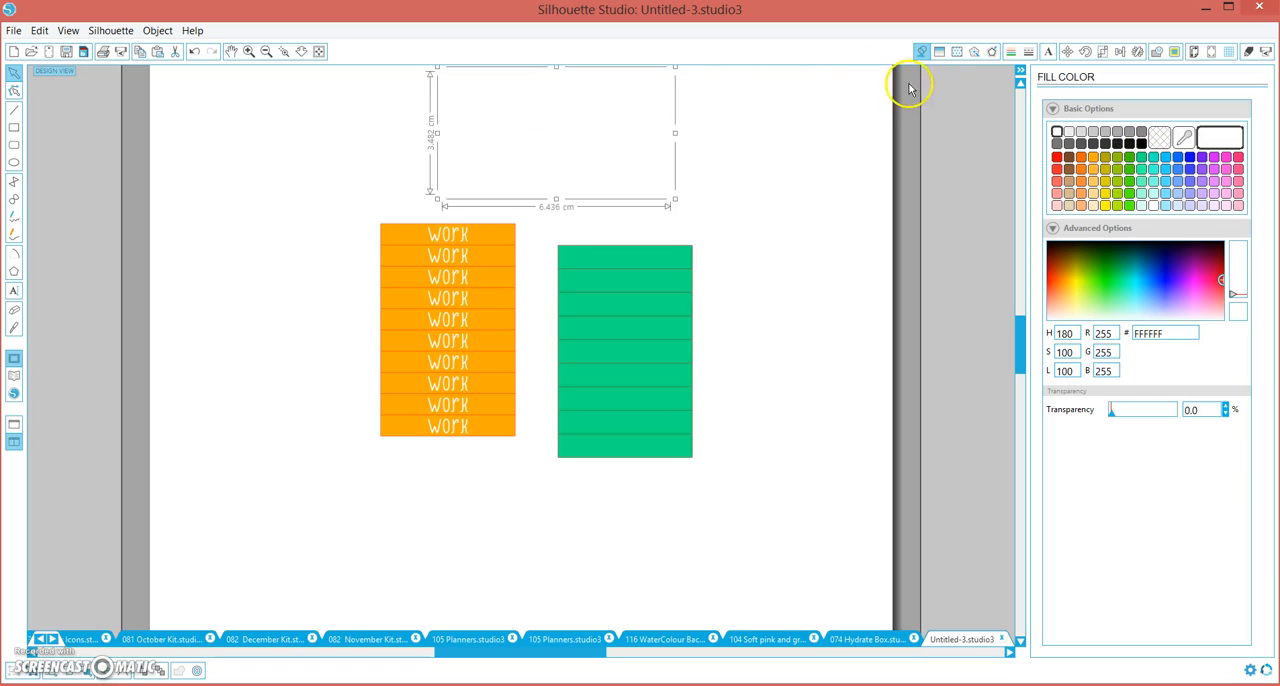
pyautogui.moveTo(691, 344); pyautogui.dragTo(666, 326)
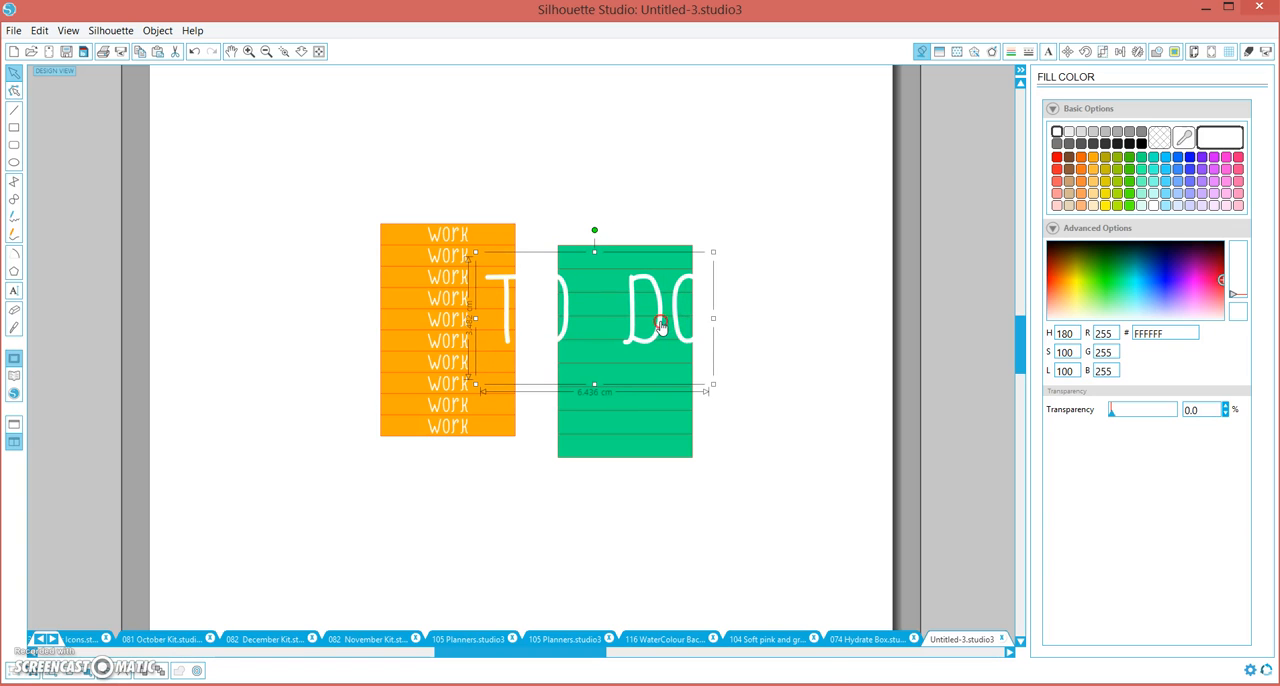
pyautogui.rightClick(660, 326)
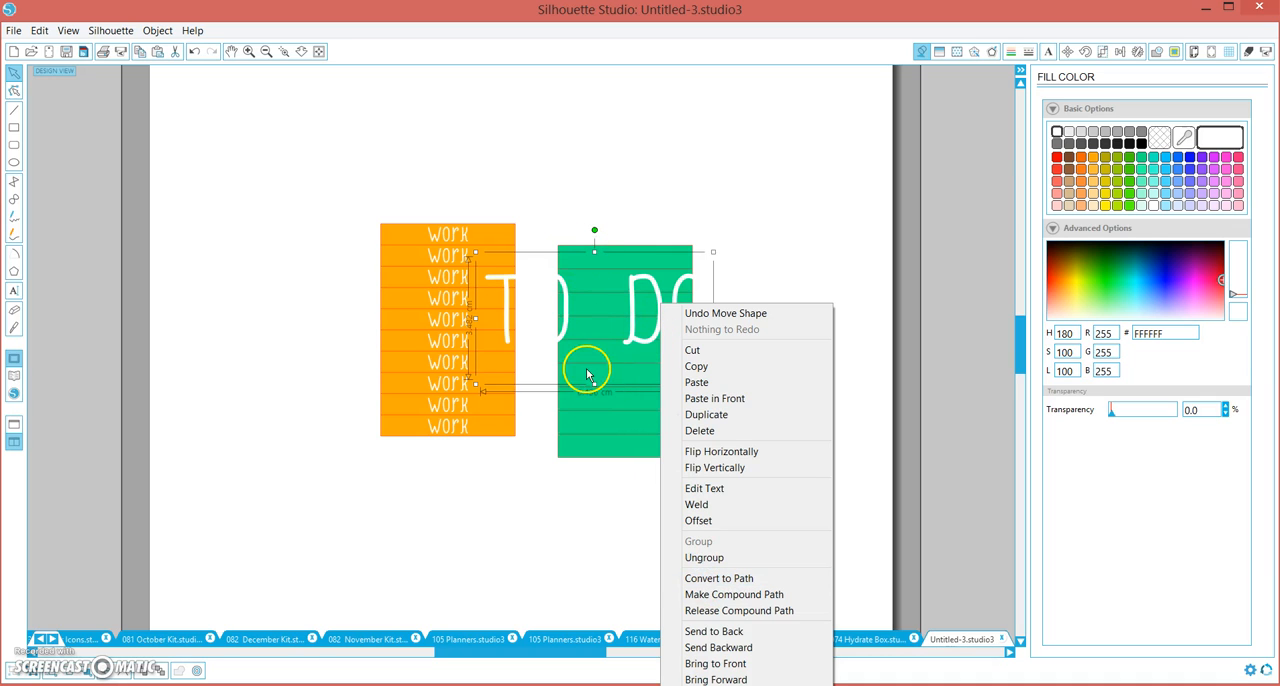
pyautogui.click(722, 580)
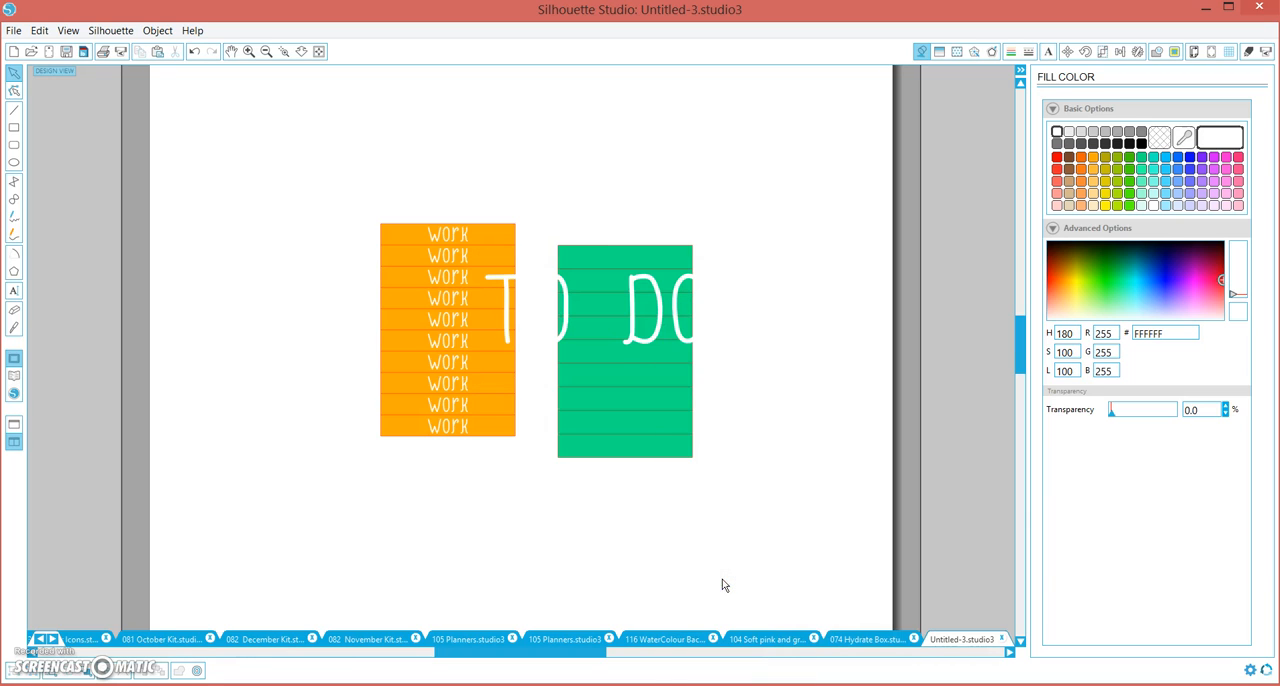
# Scale the "TO DO" lettering down to about 1.47 by 0.48 cm and place it in the green block's first row
pyautogui.moveTo(656, 343)
pyautogui.mouseDown()
pyautogui.moveTo(711, 342)
pyautogui.moveTo(660, 351)
pyautogui.mouseUp()
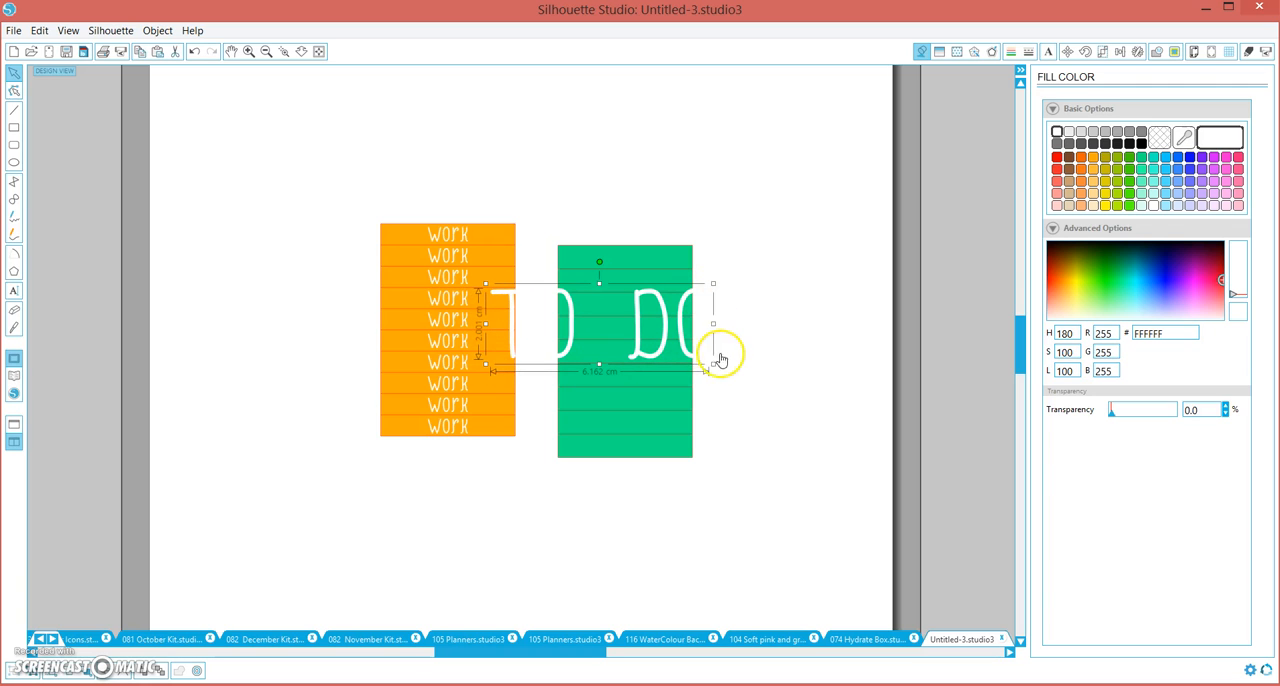
pyautogui.moveTo(708, 355); pyautogui.dragTo(776, 308)
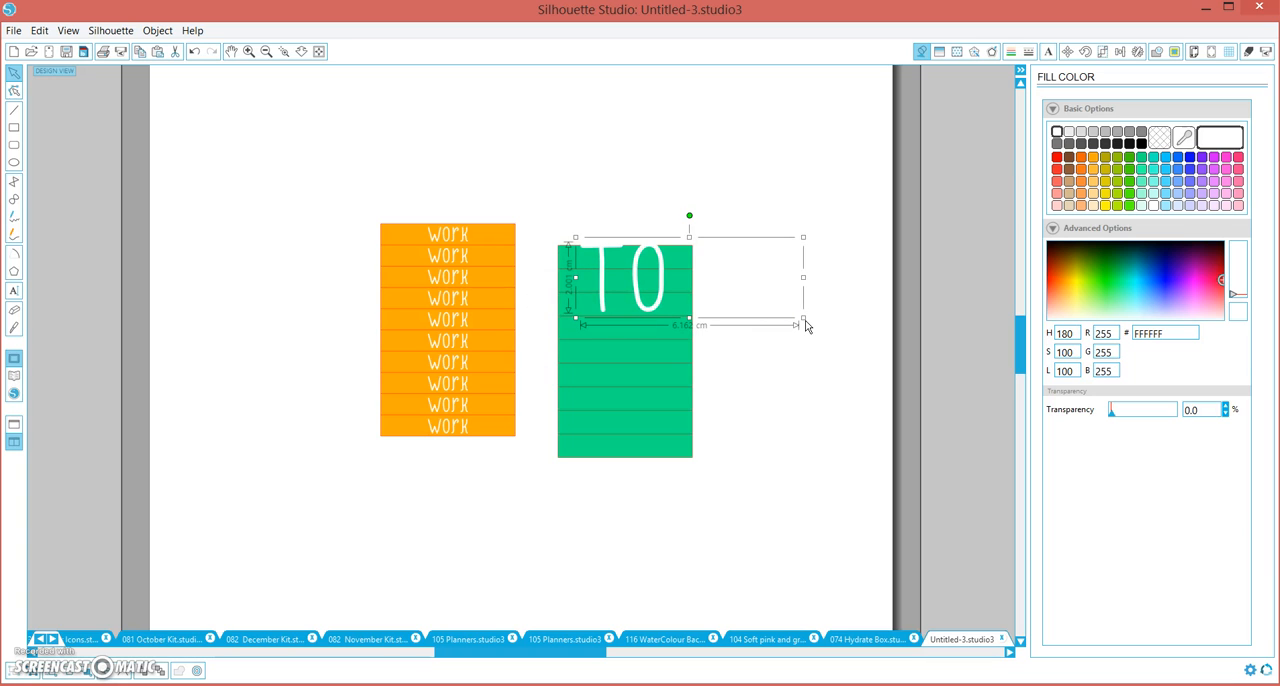
pyautogui.click(803, 322)
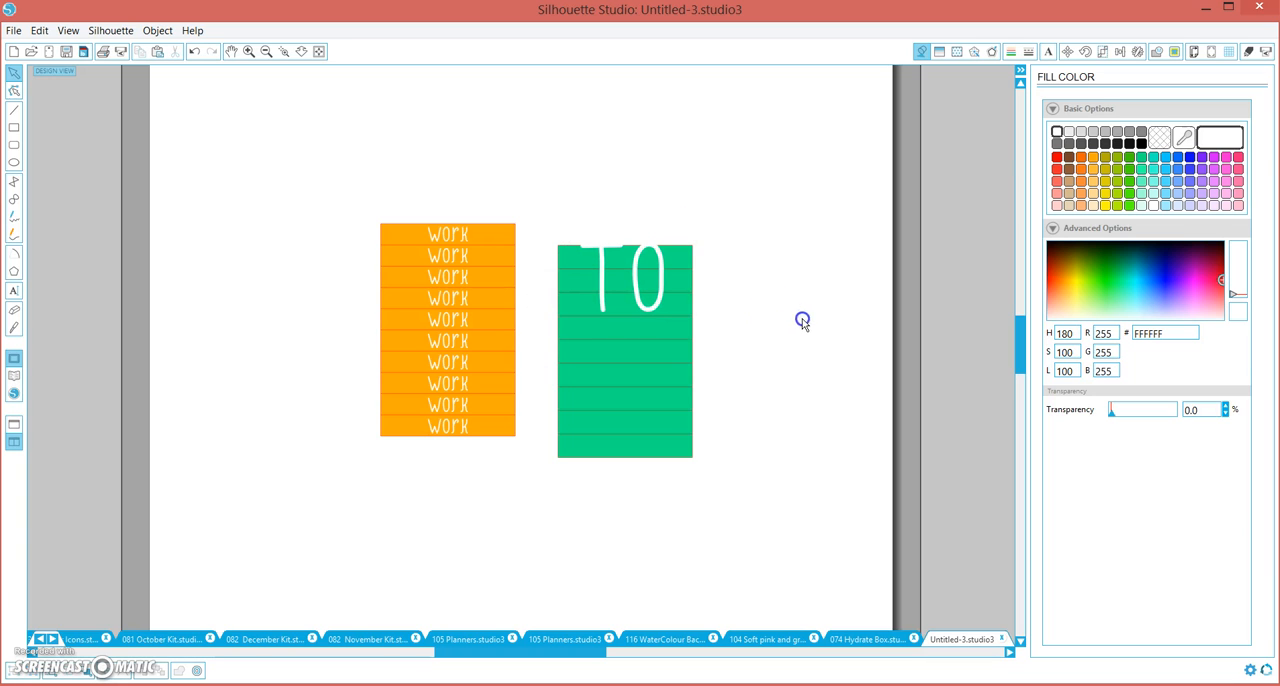
pyautogui.click(660, 305)
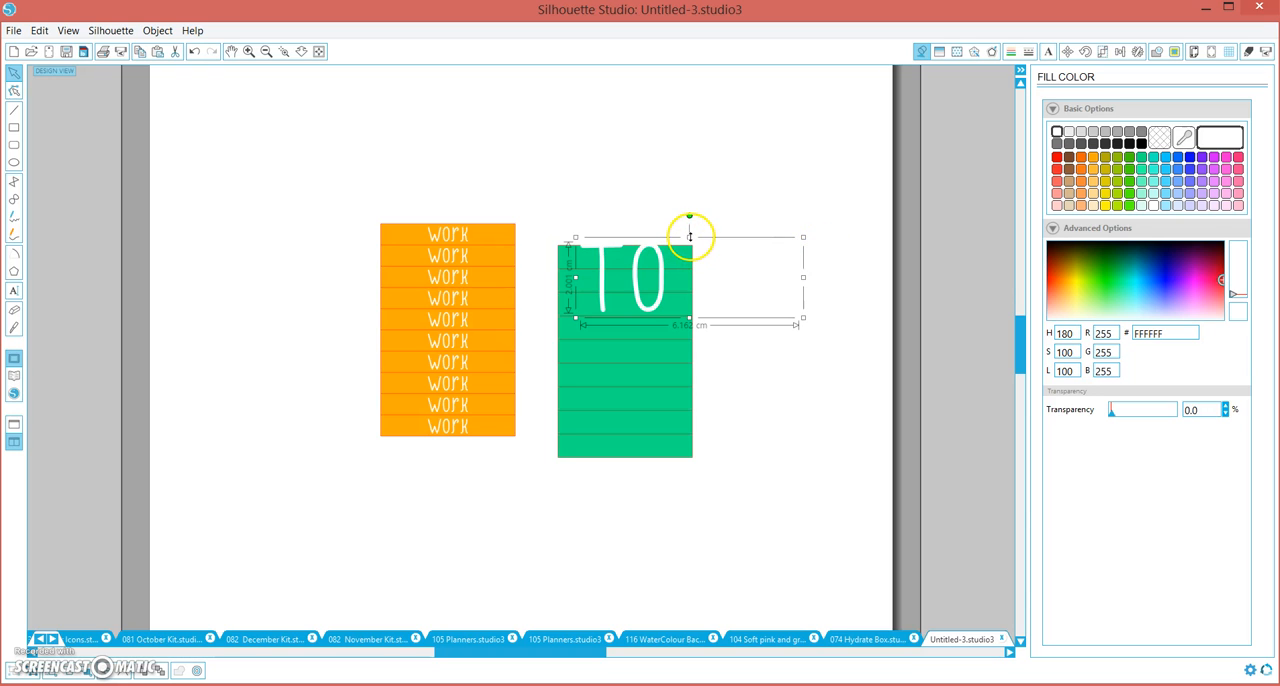
pyautogui.moveTo(803, 319); pyautogui.dragTo(636, 263)
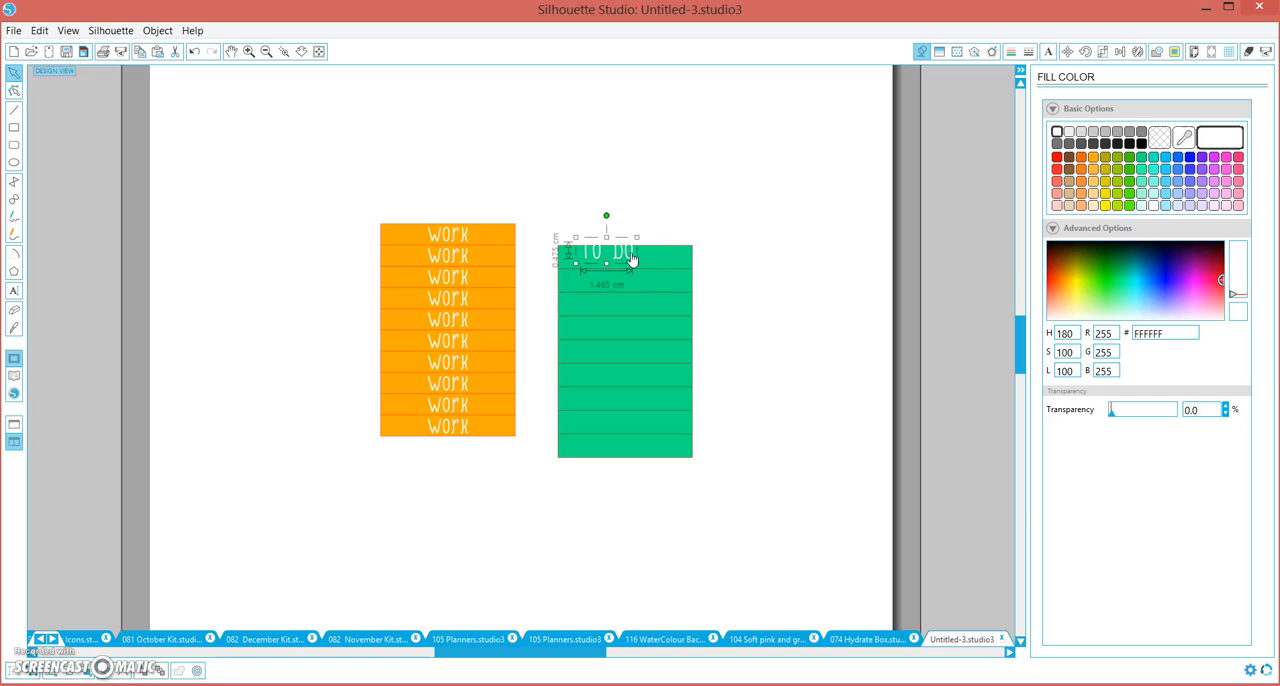
pyautogui.moveTo(643, 261); pyautogui.dragTo(647, 261)
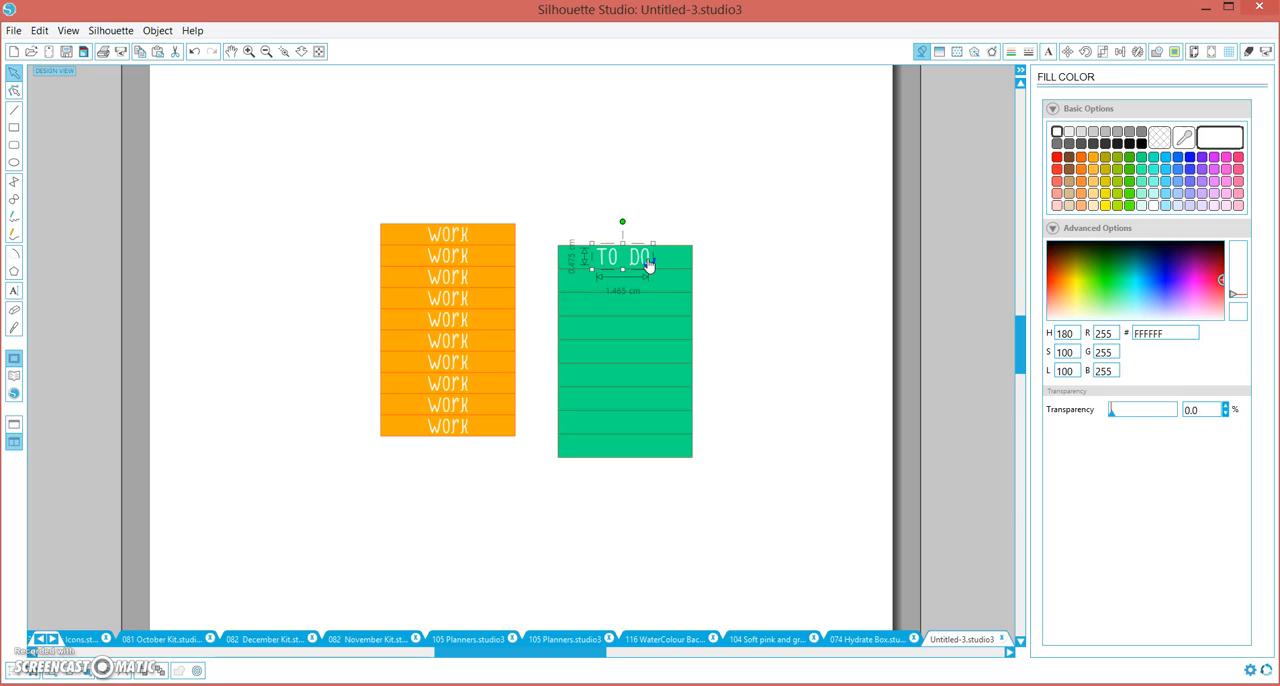
# Draw a horizontal guide line about 4.28 cm long across the green block's top edge
pyautogui.press('z')
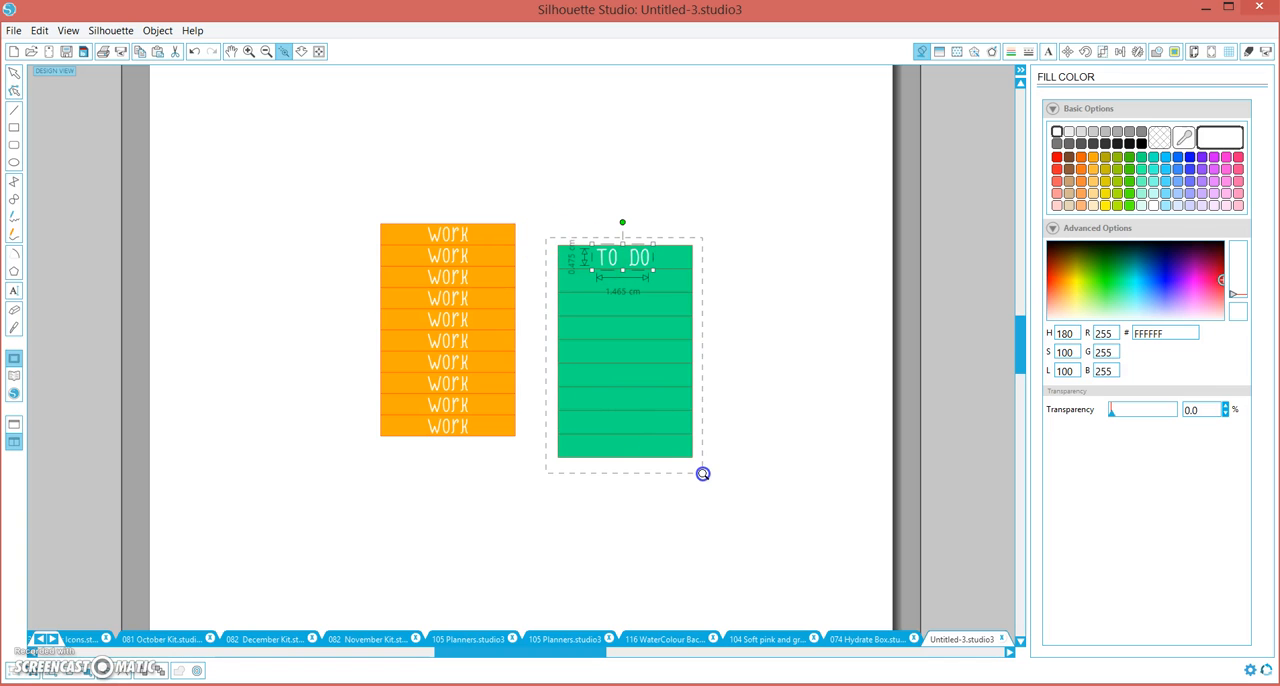
pyautogui.moveTo(705, 474); pyautogui.dragTo(705, 477)
pyautogui.click(14, 111)
pyautogui.click(343, 91)
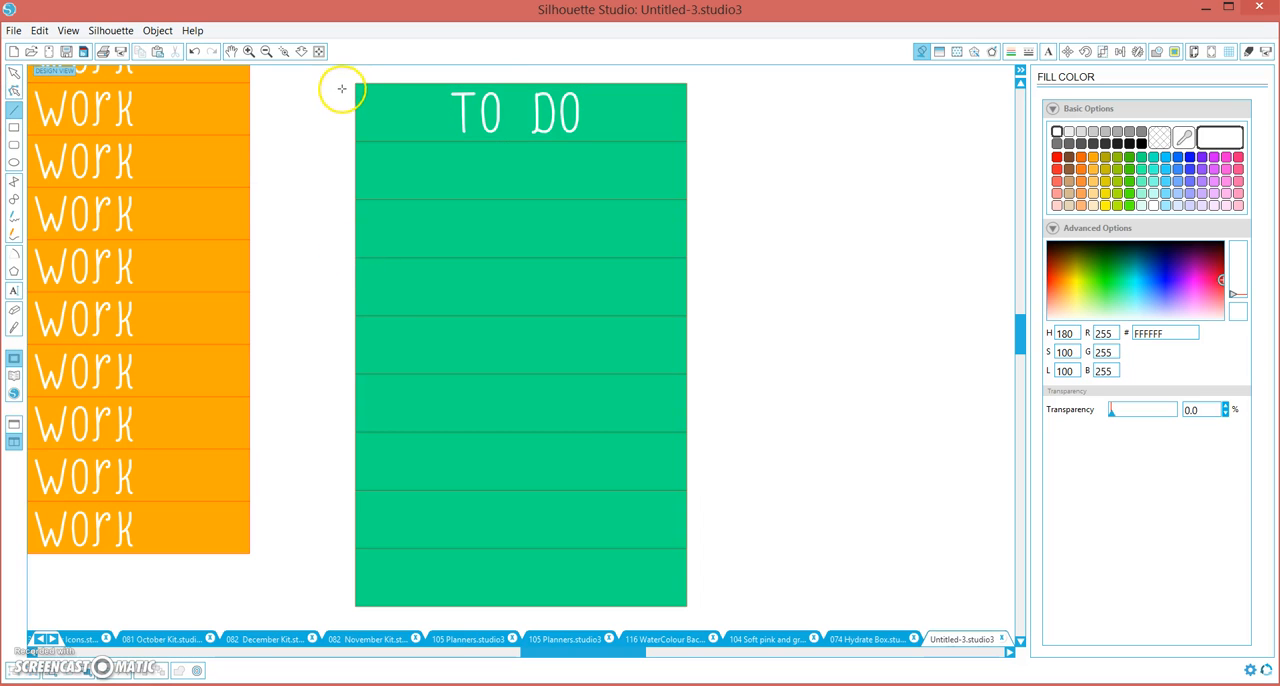
pyautogui.click(581, 97)
pyautogui.click(675, 90)
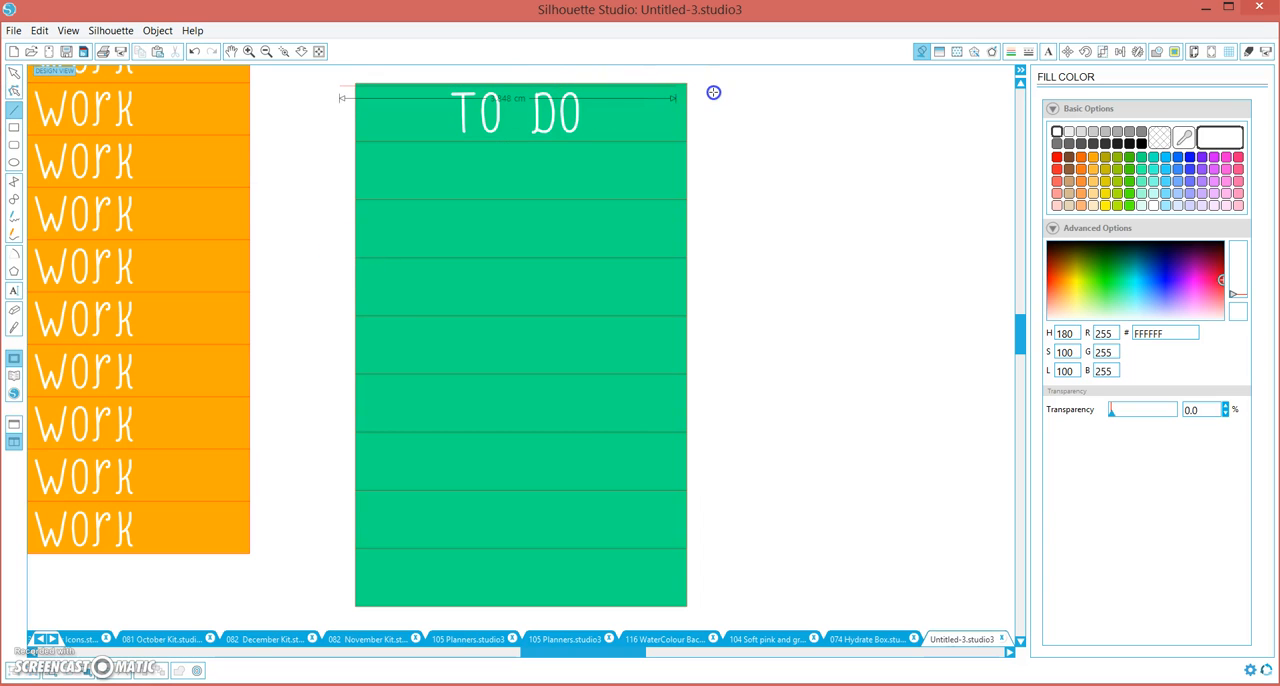
pyautogui.click(713, 93)
# Draw a second horizontal guide line about 4.23 cm long just above the green block's first cut line
pyautogui.click(14, 109)
pyautogui.click(340, 135)
pyautogui.click(14, 109)
pyautogui.moveTo(343, 136)
pyautogui.mouseDown()
pyautogui.moveTo(711, 150)
pyautogui.moveTo(711, 133)
pyautogui.mouseUp()
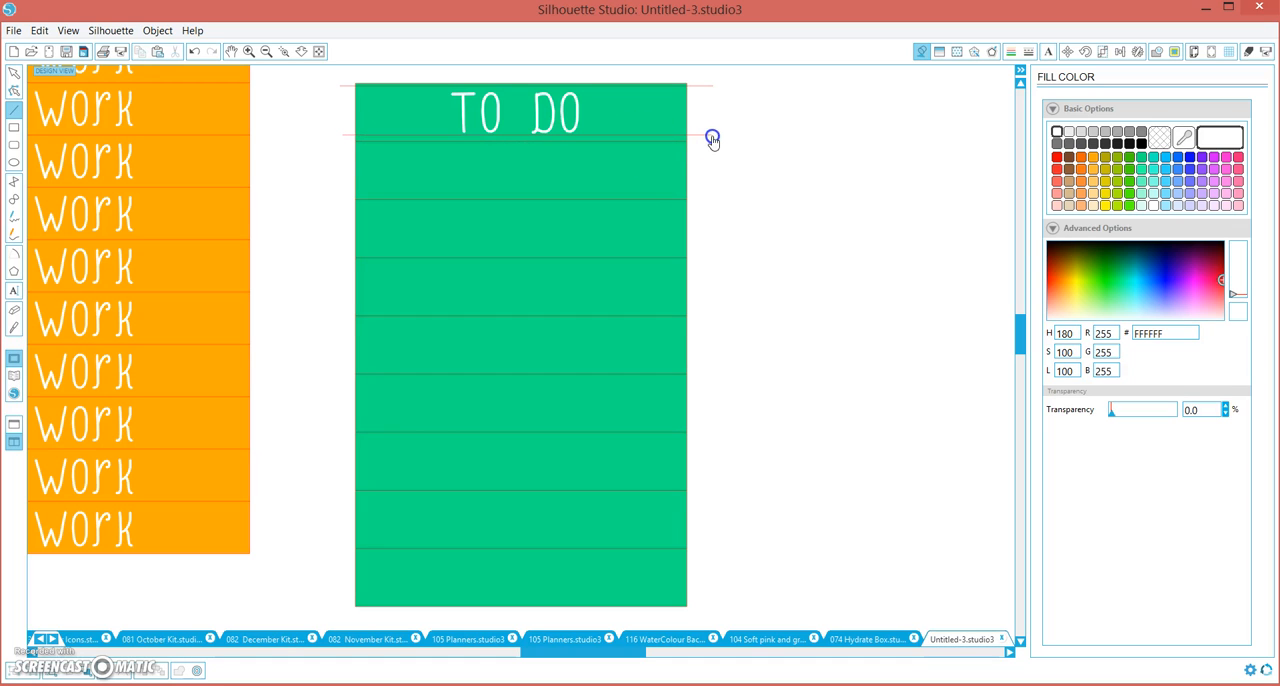
# Align the upper guide line with the green block using Align Top
pyautogui.click(686, 122)
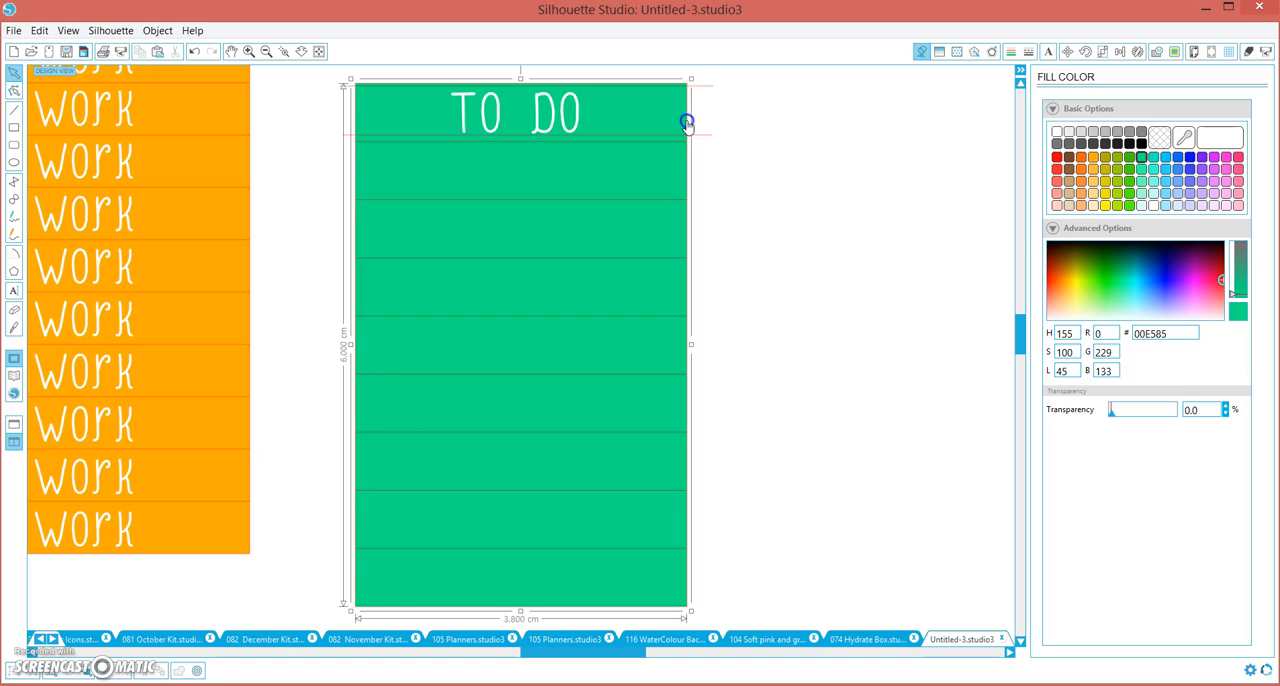
pyautogui.click(727, 78)
pyautogui.click(676, 104)
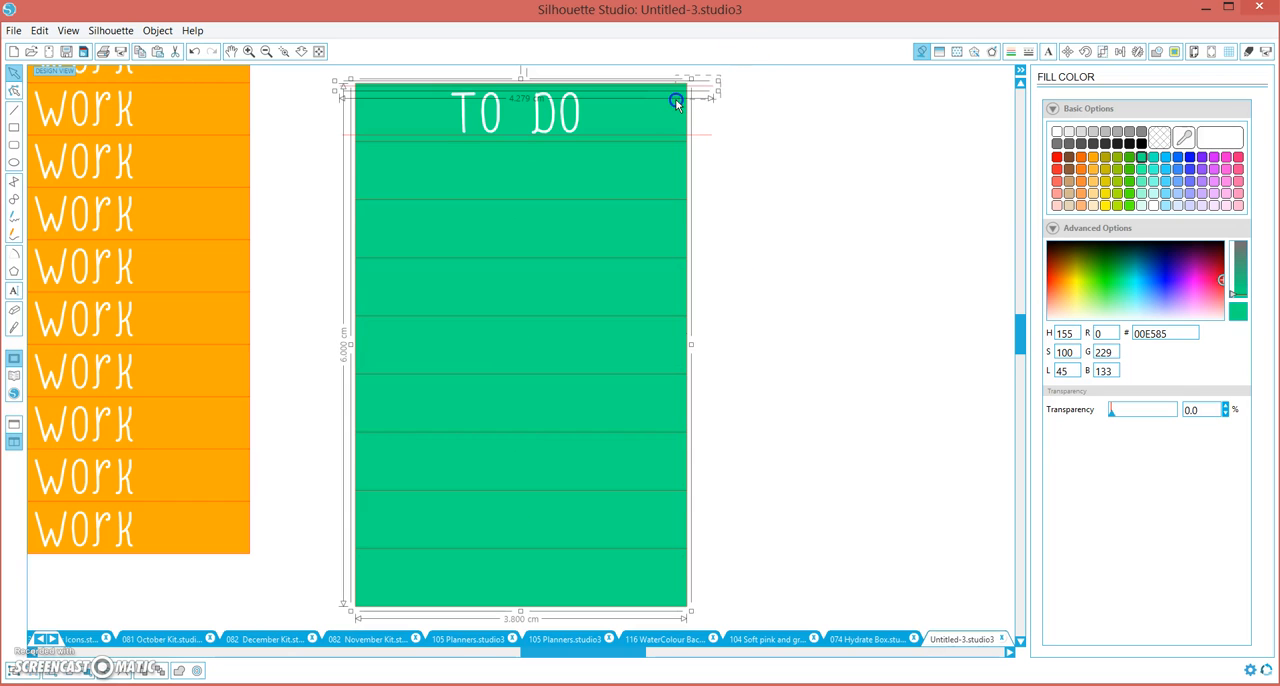
pyautogui.click(1122, 52)
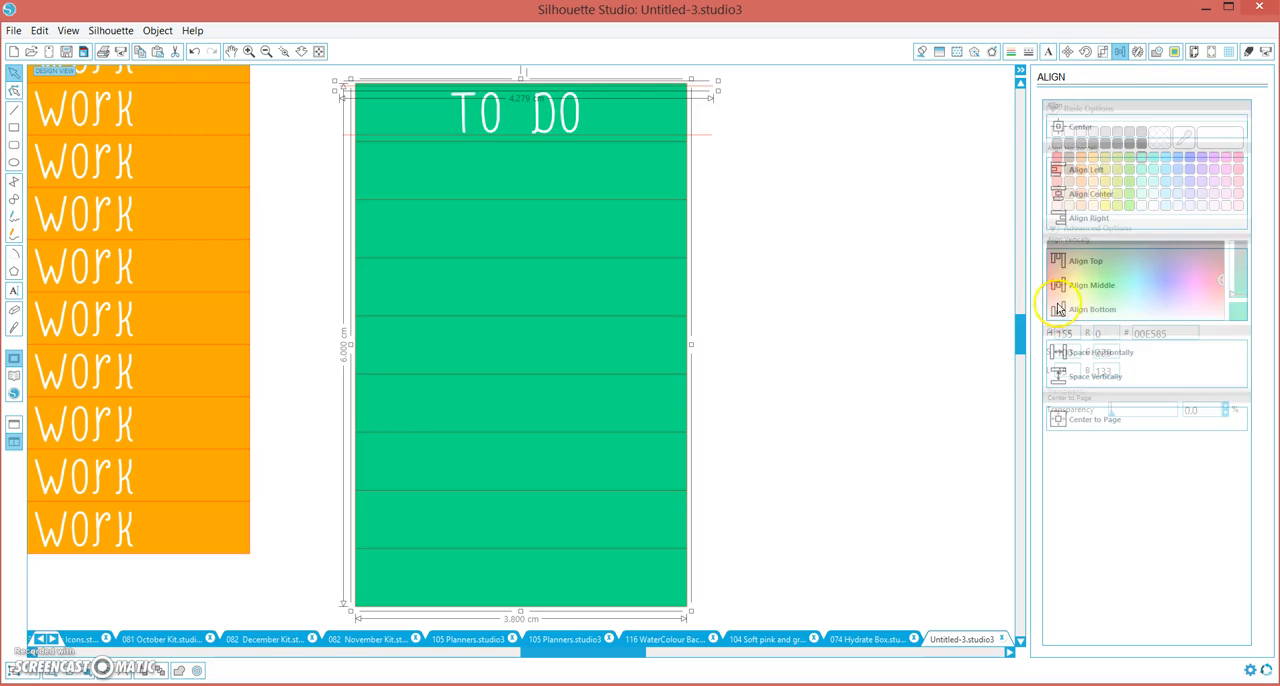
pyautogui.click(1088, 268)
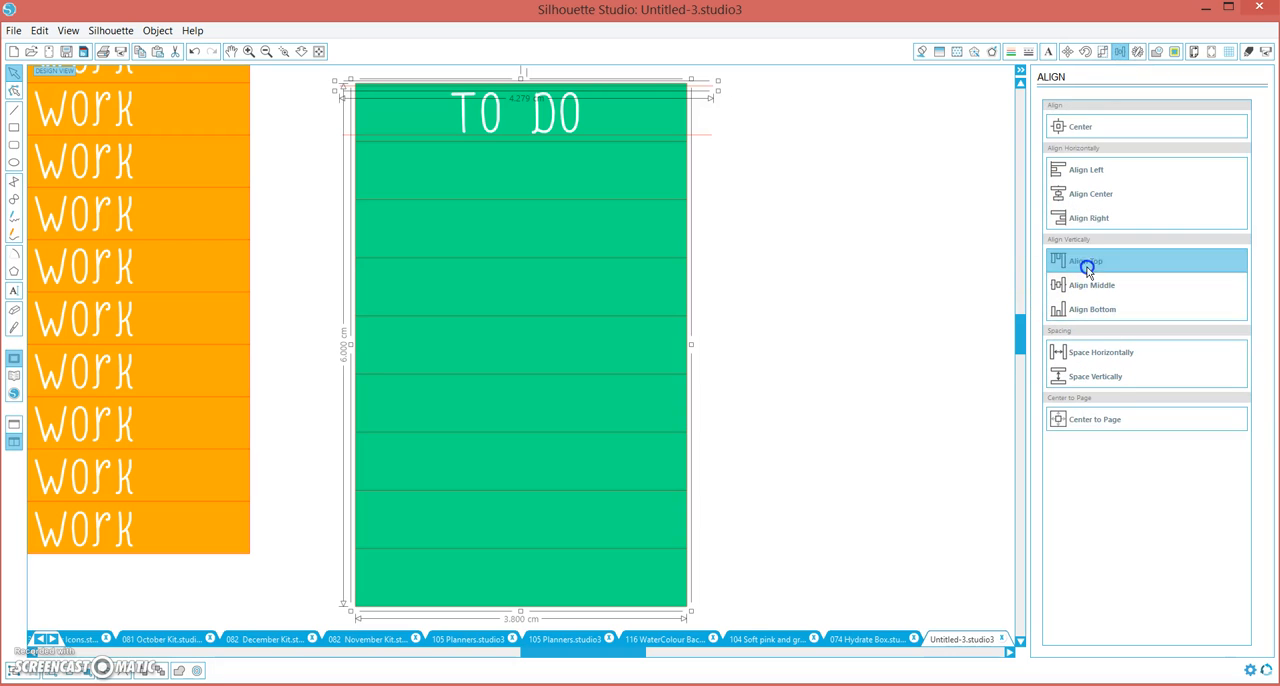
# Align the lower guide line vertically with the green block's first cut line
pyautogui.click(711, 130)
pyautogui.click(684, 146)
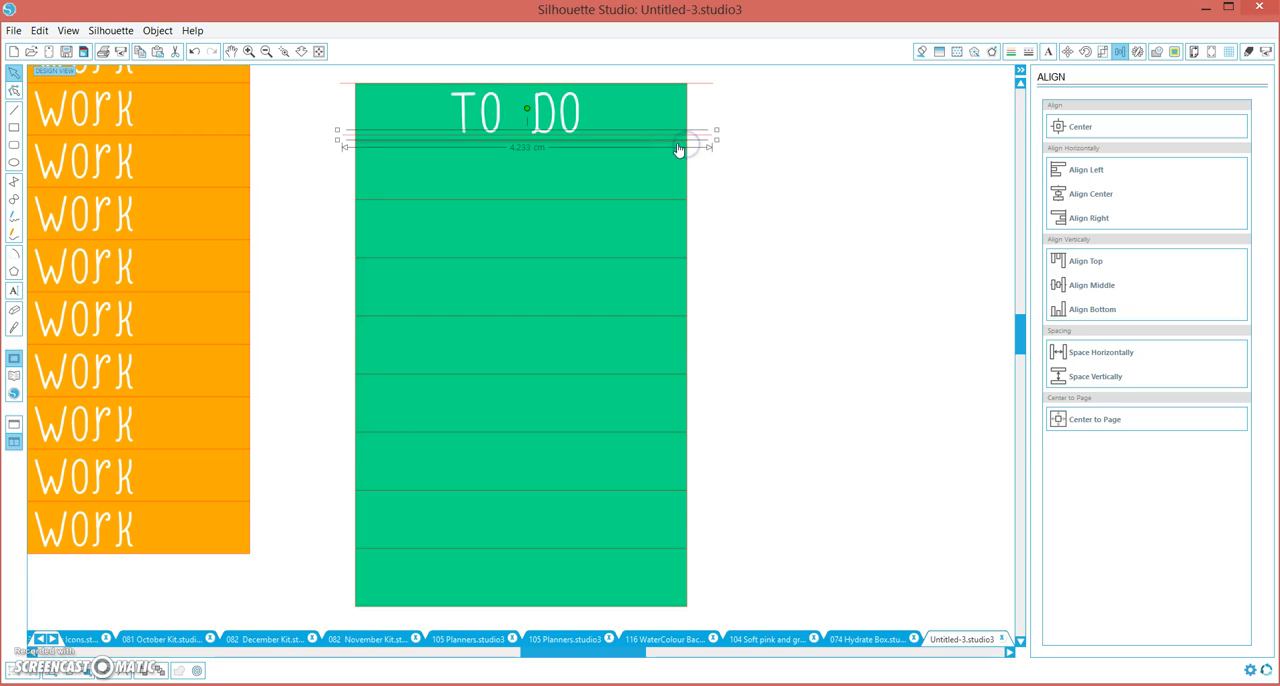
pyautogui.keyDown('shift'); pyautogui.click(676, 143); pyautogui.keyUp('shift')
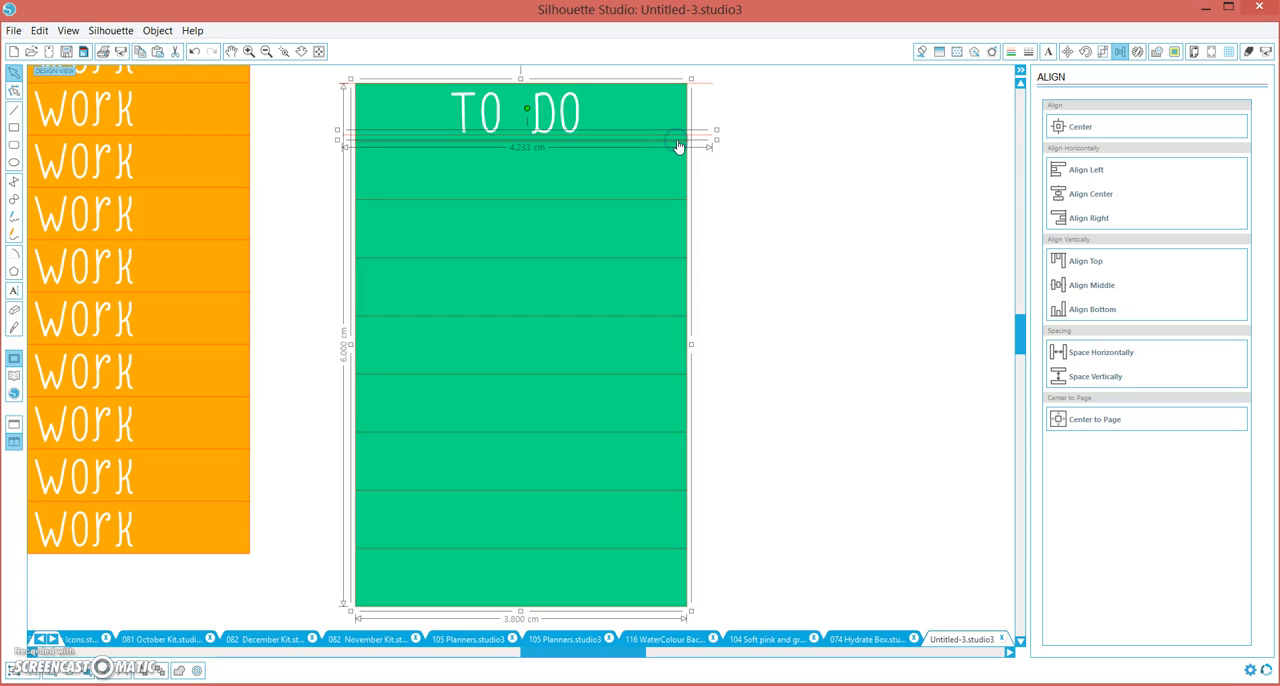
pyautogui.keyDown('shift'); pyautogui.click(677, 146); pyautogui.keyUp('shift')
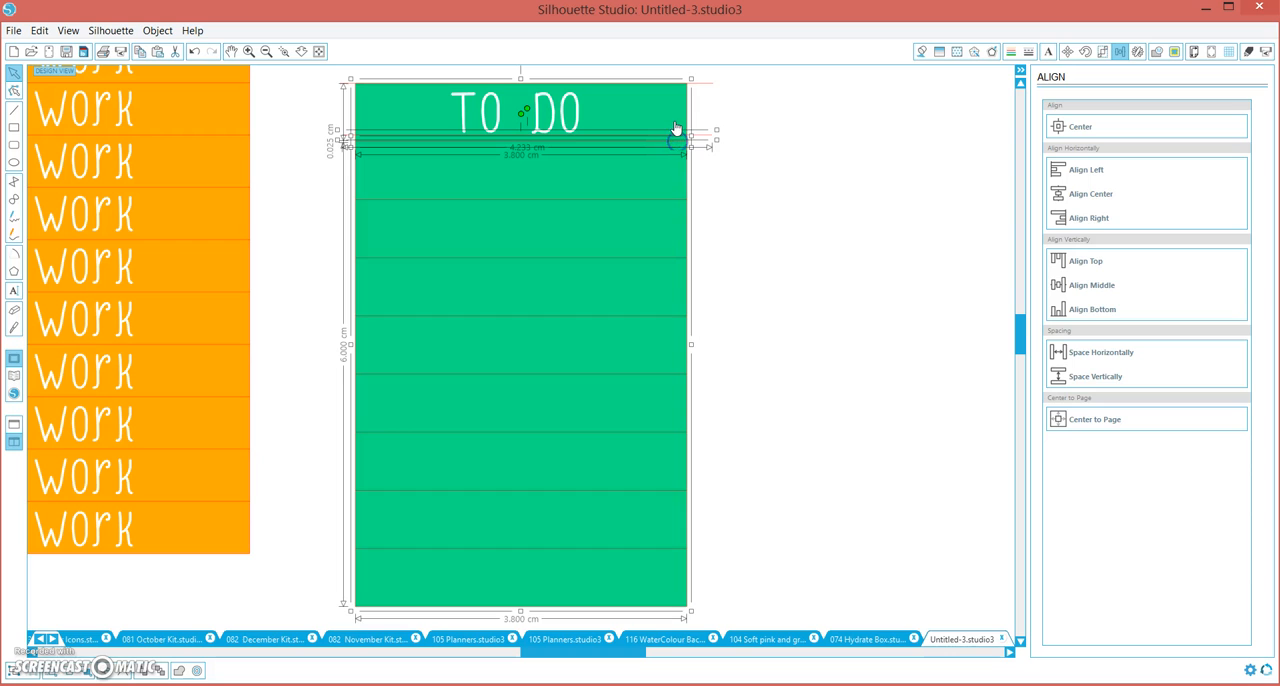
pyautogui.keyDown('shift'); pyautogui.click(680, 143); pyautogui.keyUp('shift')
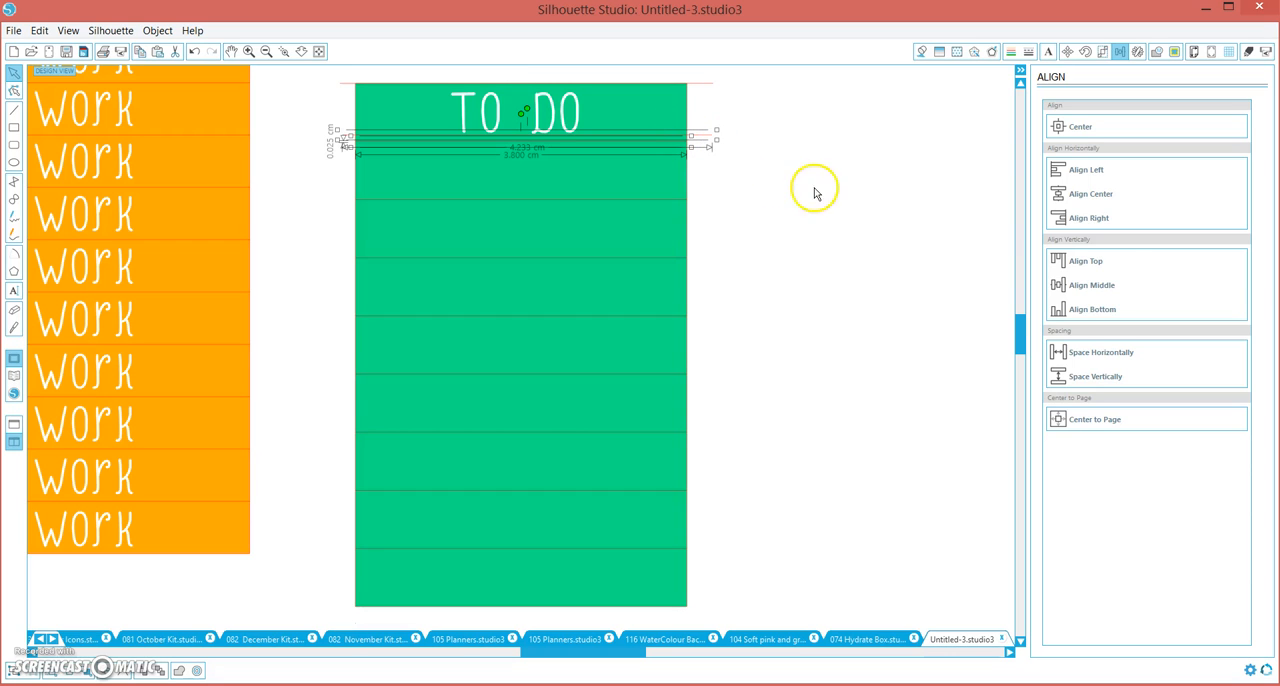
pyautogui.click(737, 178)
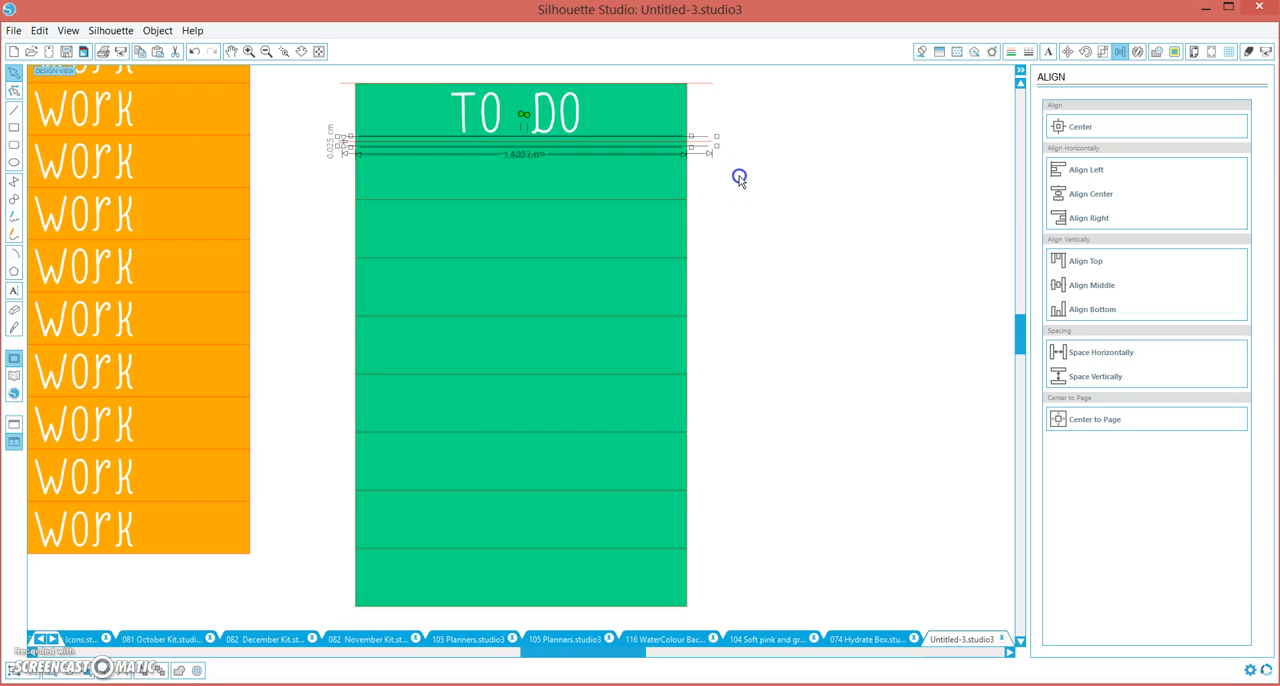
# Center both guide lines, the "TO DO" lettering and the green block horizontally on each other
pyautogui.moveTo(738, 175); pyautogui.dragTo(697, 77)
pyautogui.keyDown('shift'); pyautogui.click(577, 119); pyautogui.keyUp('shift')
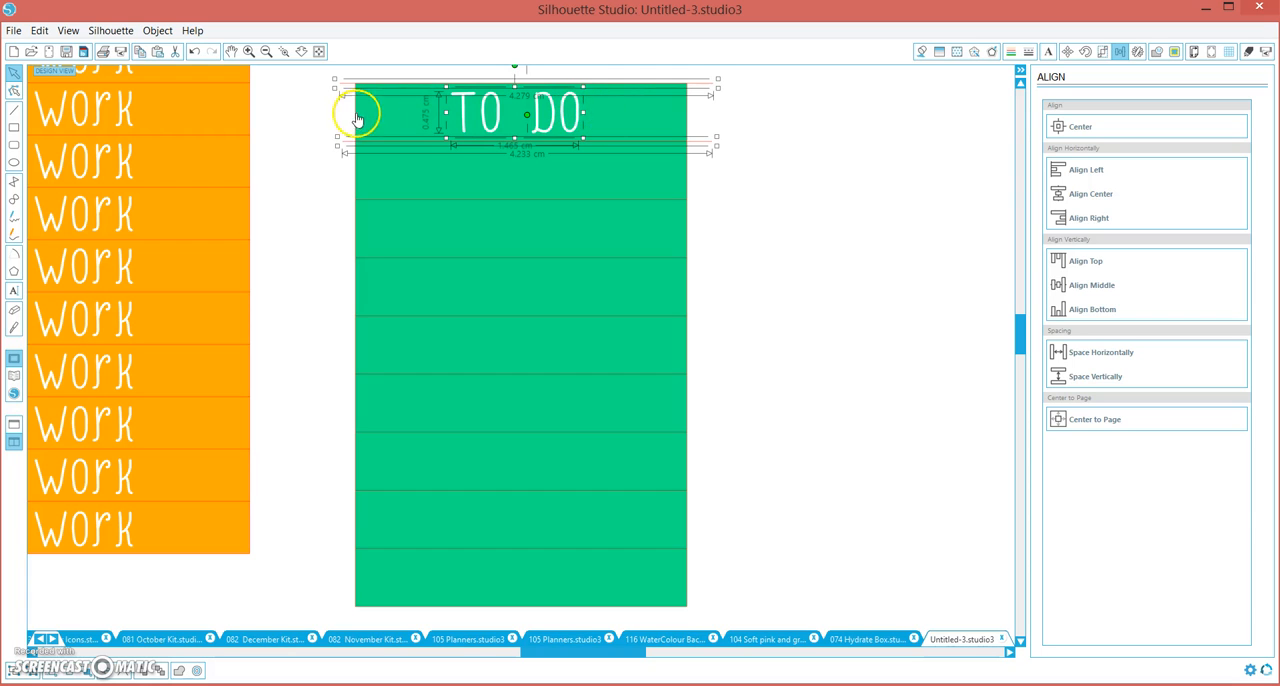
pyautogui.keyDown('shift'); pyautogui.click(684, 123); pyautogui.keyUp('shift')
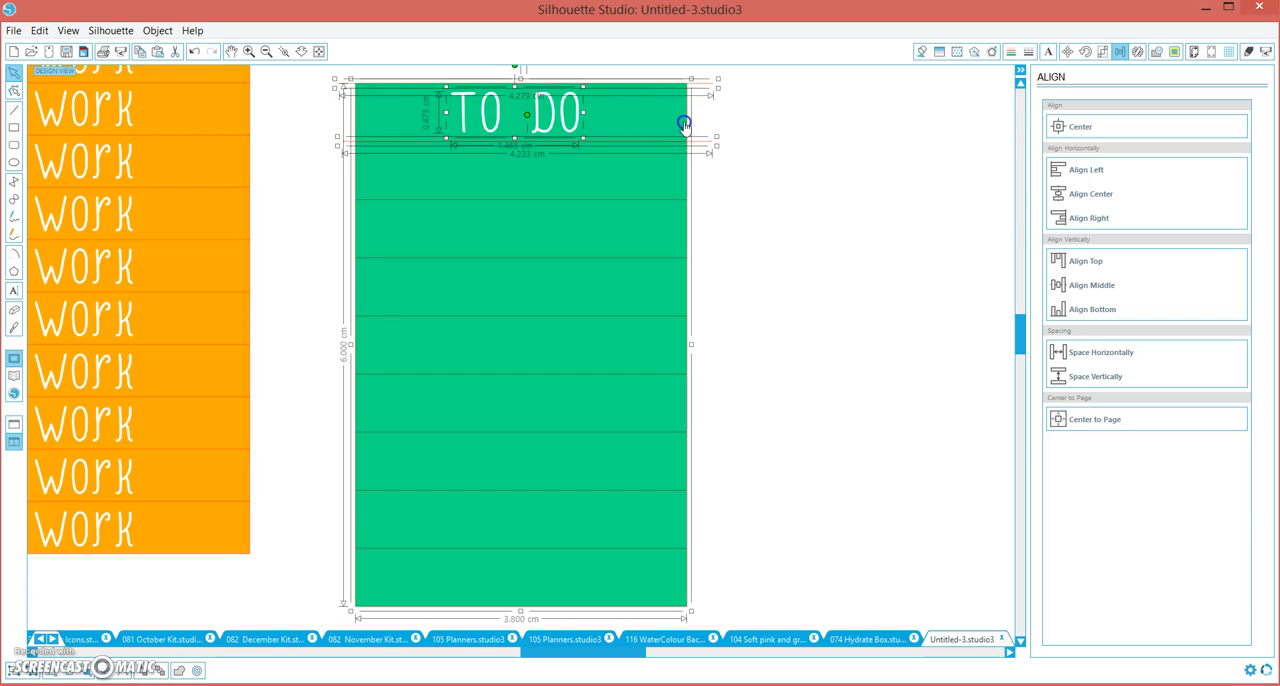
pyautogui.click(1073, 197)
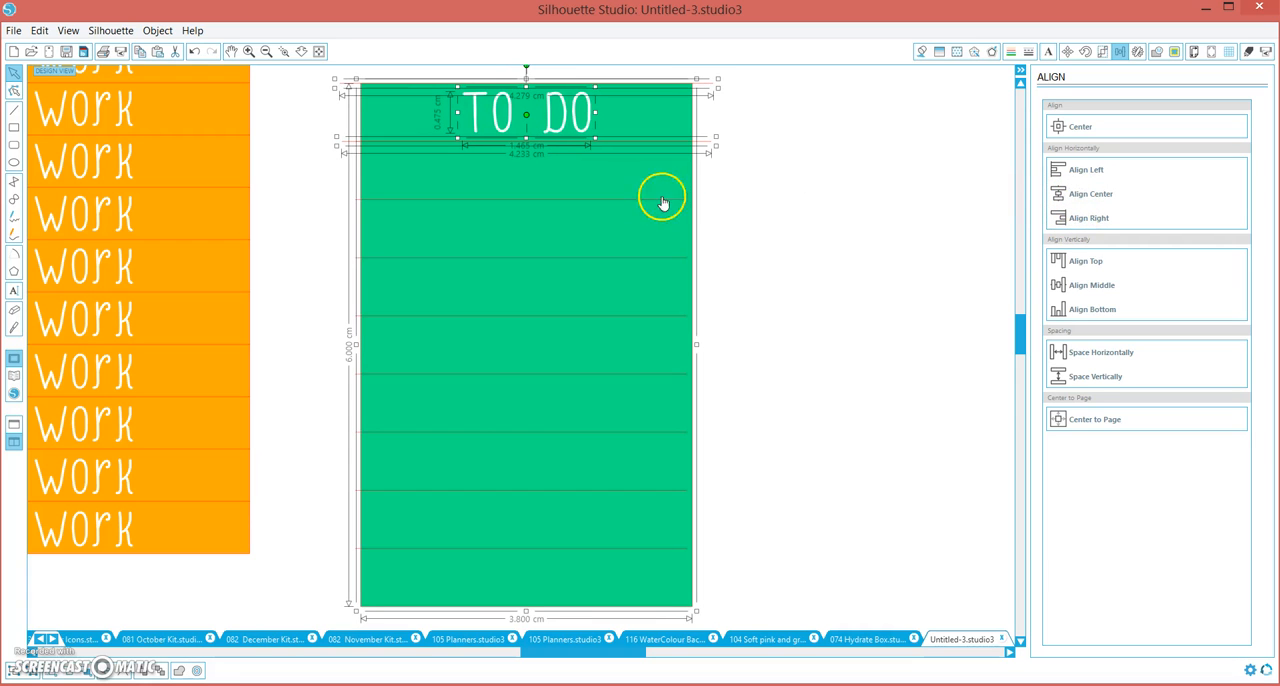
pyautogui.click(833, 196)
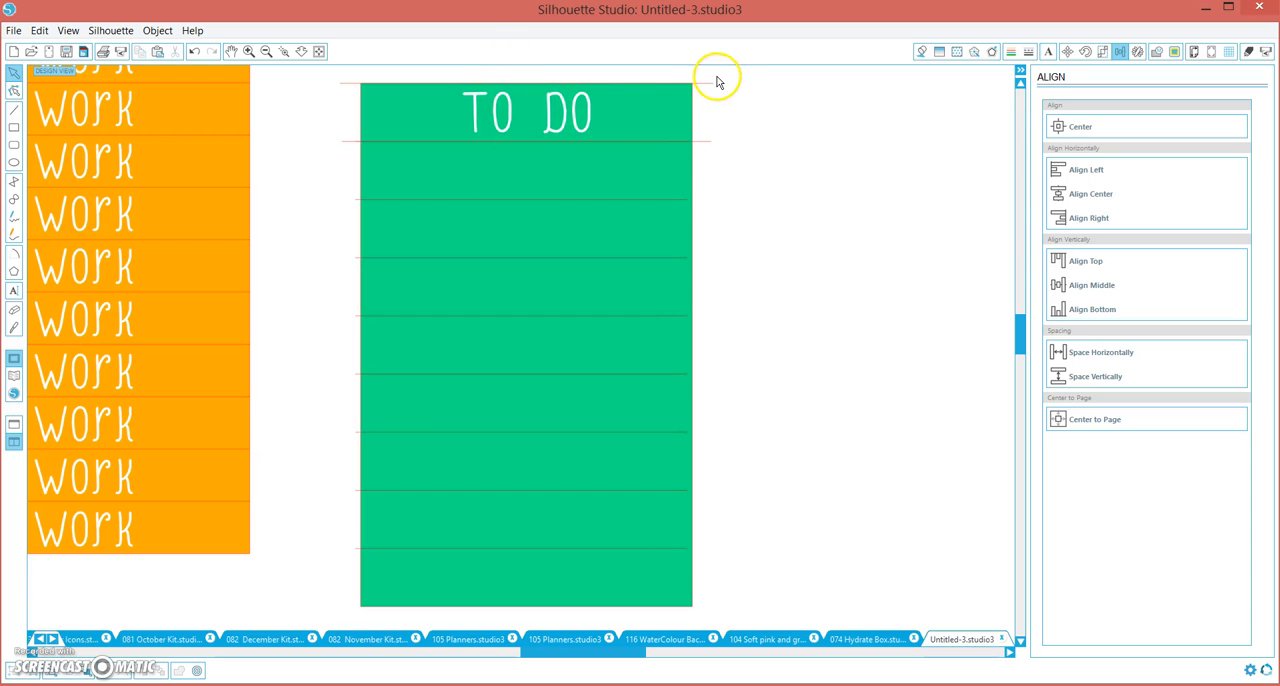
# Group the two guide lines and bottom-align them with the green block so they frame its last row
pyautogui.click(704, 150)
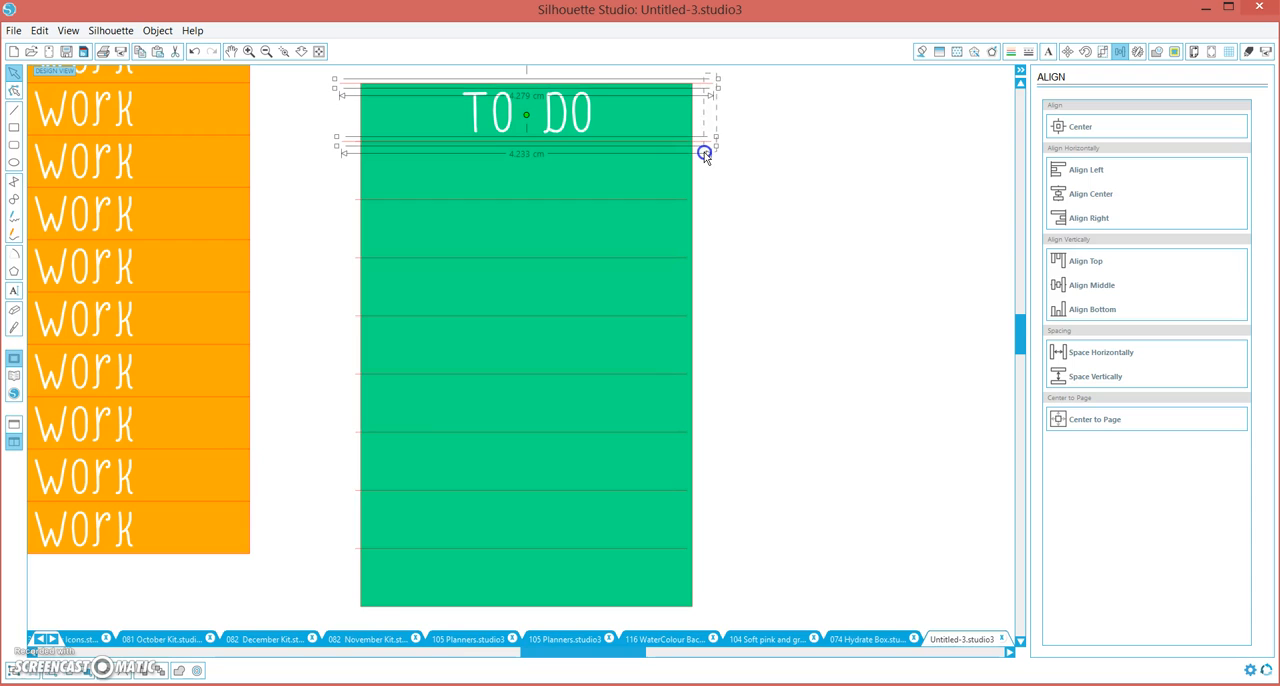
pyautogui.moveTo(704, 142); pyautogui.dragTo(706, 607)
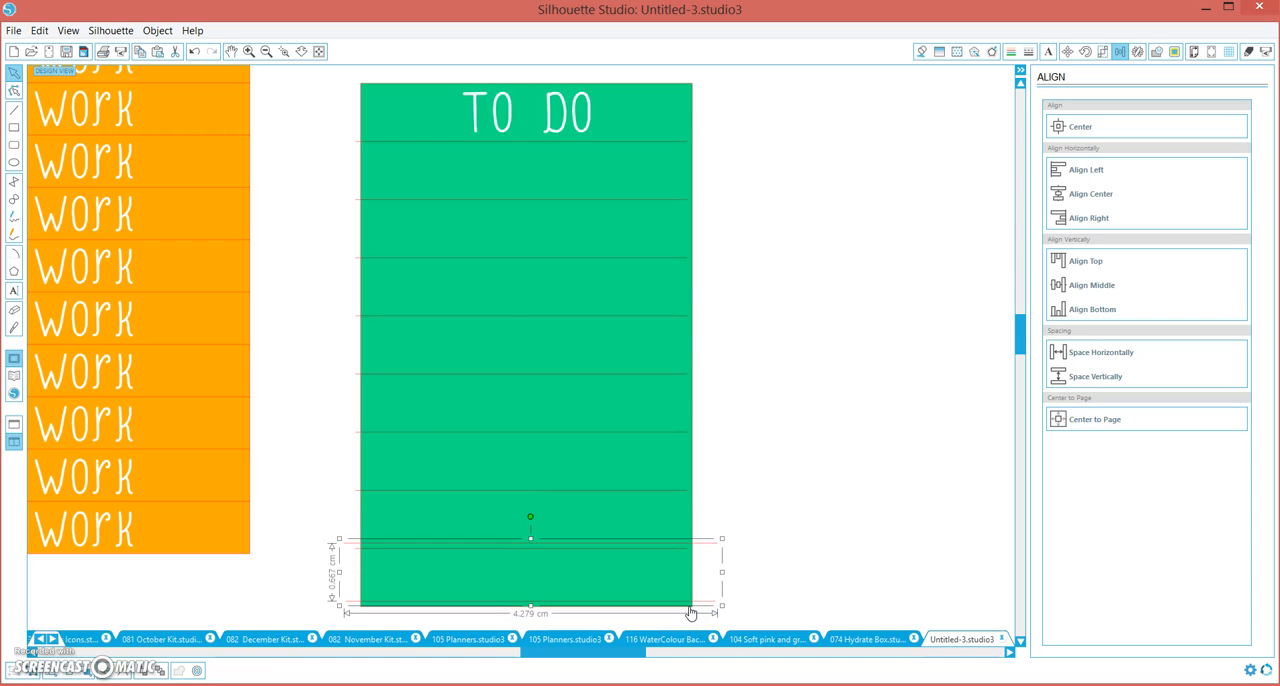
pyautogui.keyDown('shift'); pyautogui.click(689, 606); pyautogui.keyUp('shift')
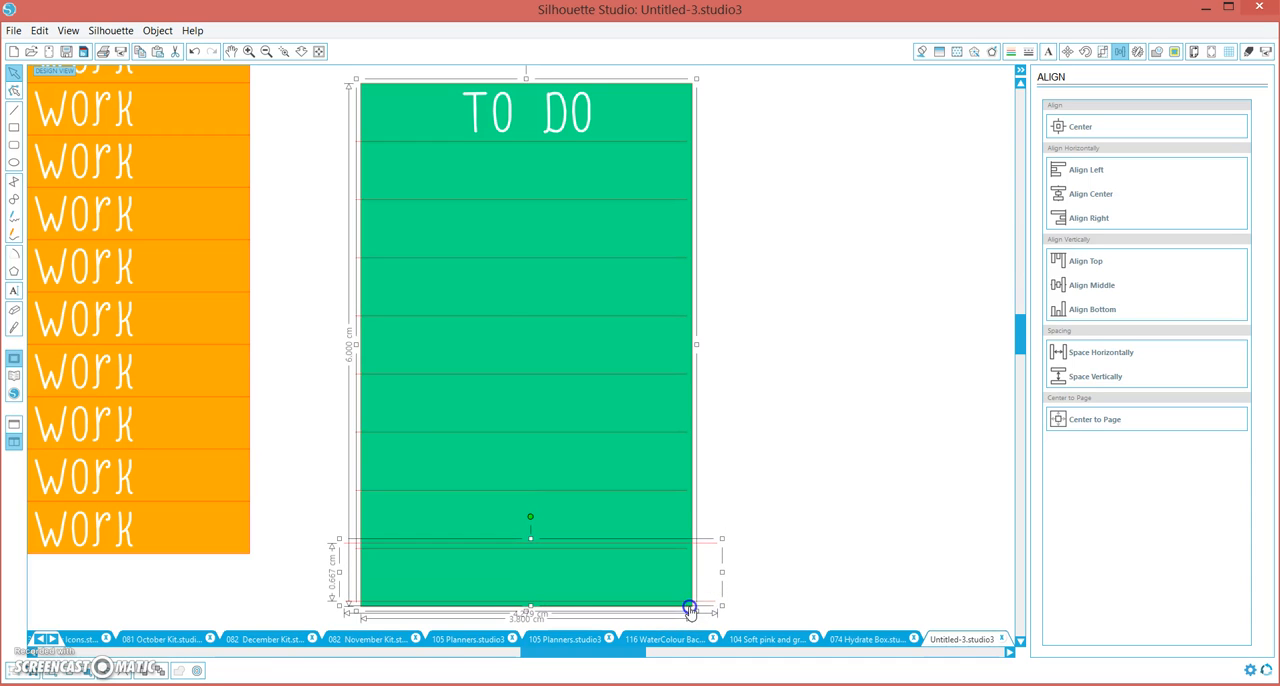
pyautogui.click(1078, 316)
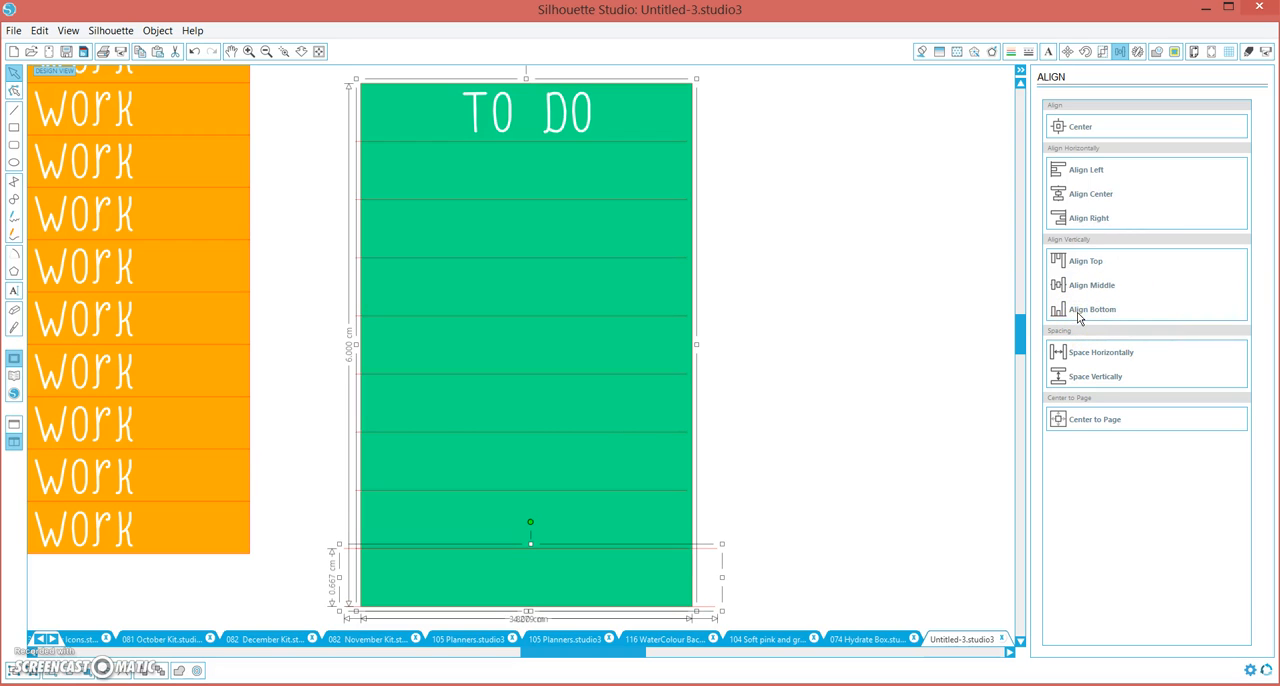
# Replicate the "TO DO" lettering downward once plus 8 more copies, and move the lowest copy into the green block's last row
pyautogui.click(589, 130)
pyautogui.click(1141, 51)
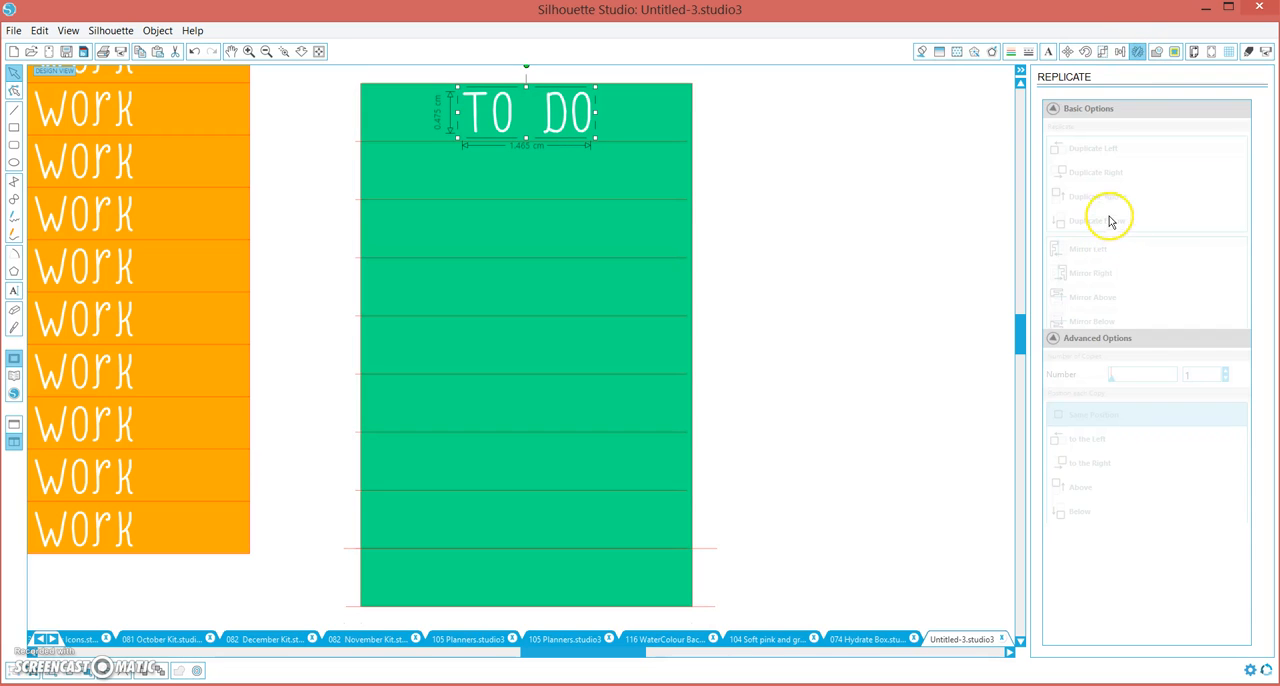
pyautogui.moveTo(1254, 223); pyautogui.dragTo(1257, 445)
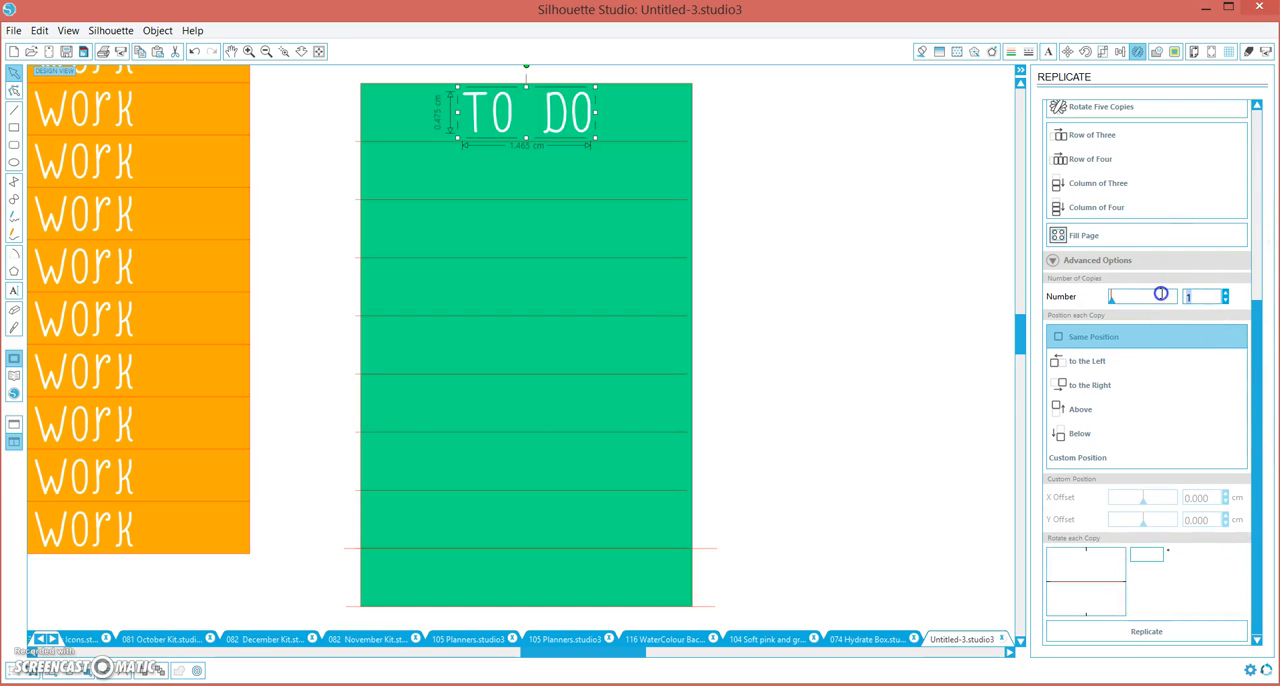
pyautogui.click(1097, 436)
pyautogui.click(1139, 634)
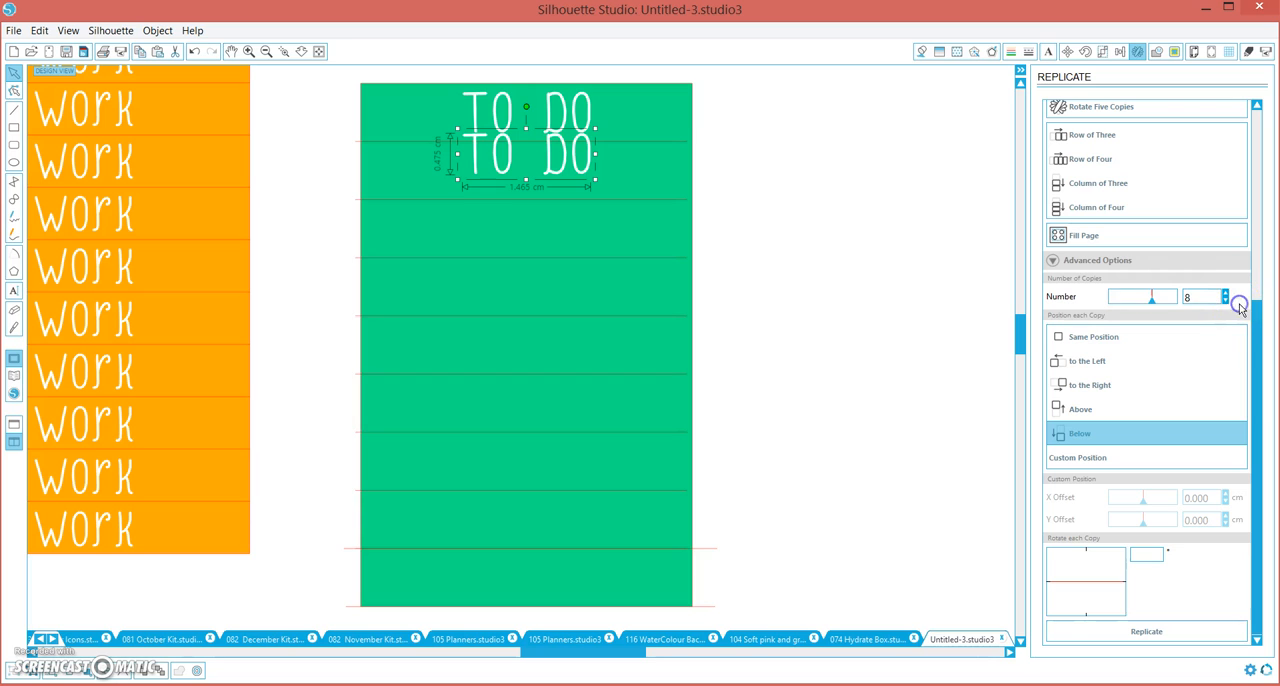
pyautogui.click(1107, 630)
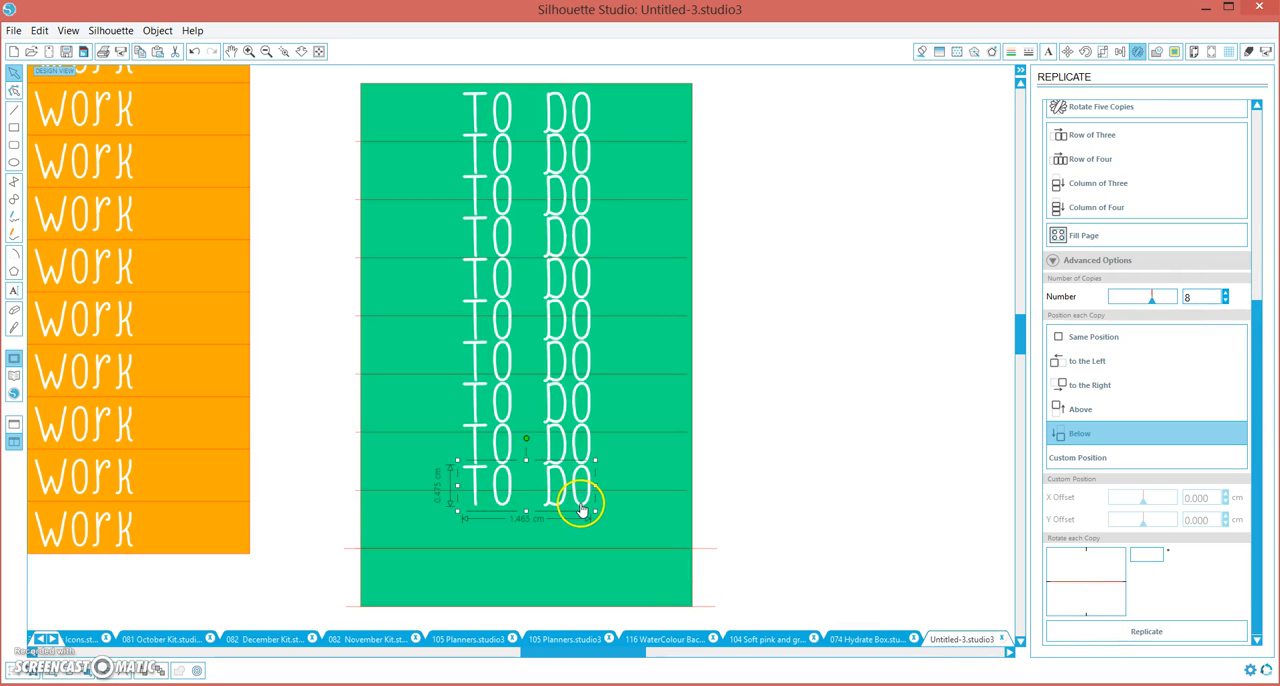
pyautogui.moveTo(585, 511); pyautogui.dragTo(582, 601)
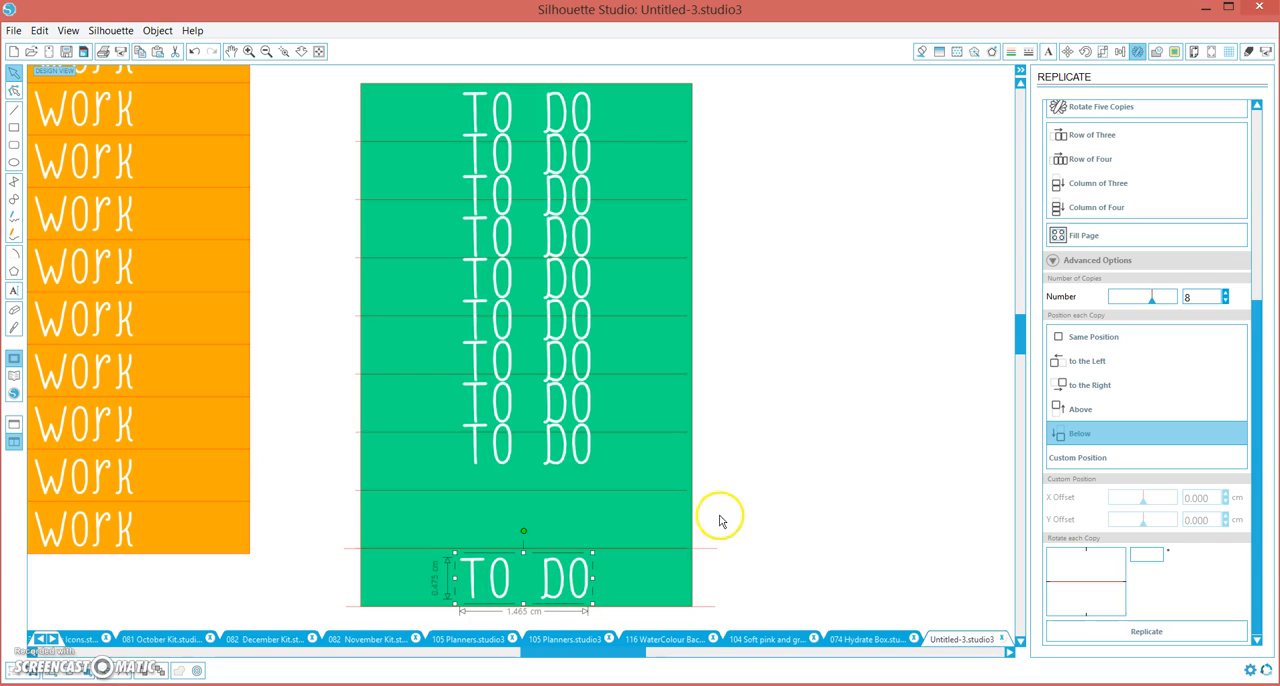
# Try to space the last "TO DO" copy vertically with the grouped guide lines
pyautogui.moveTo(703, 624); pyautogui.dragTo(723, 509)
pyautogui.moveTo(703, 622); pyautogui.dragTo(703, 622)
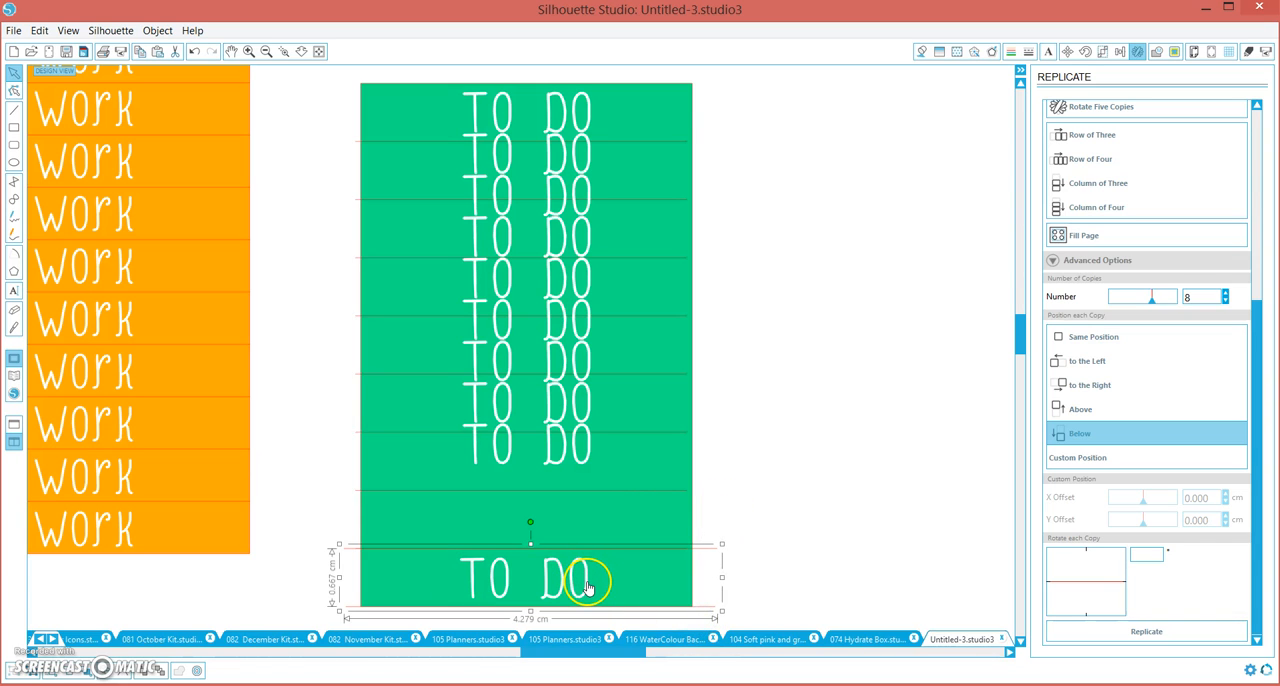
pyautogui.keyDown('shift'); pyautogui.click(587, 587); pyautogui.keyUp('shift')
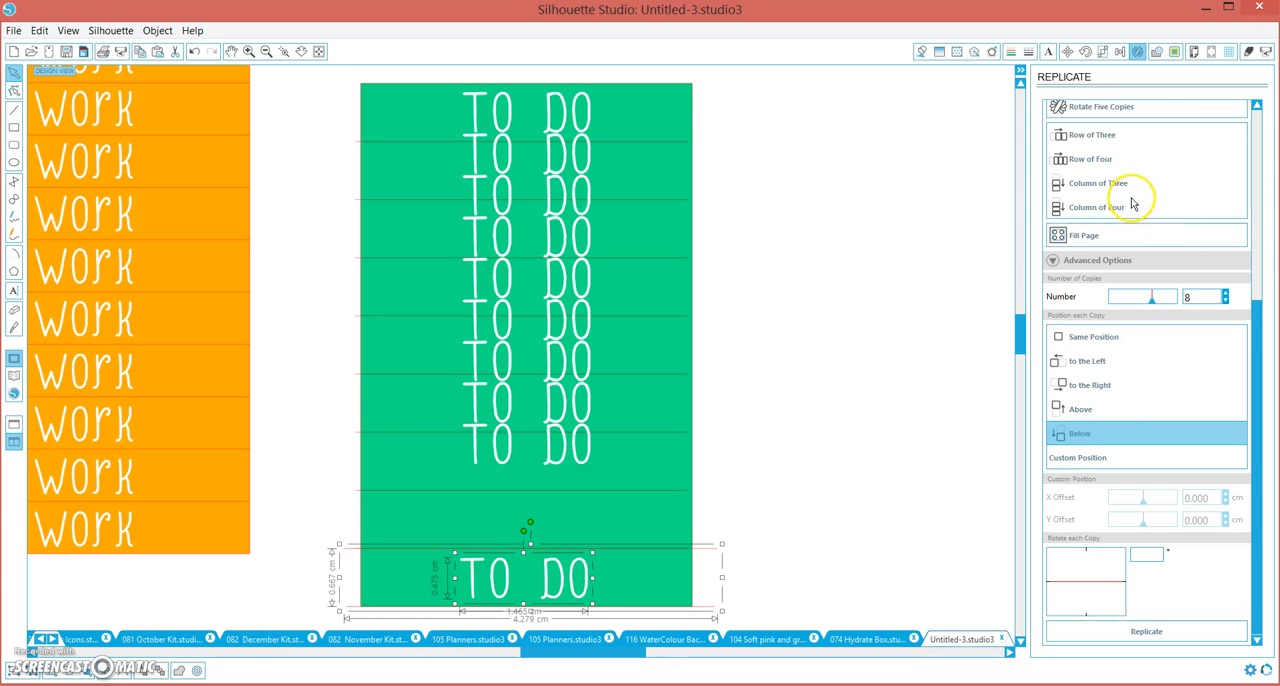
pyautogui.click(1120, 51)
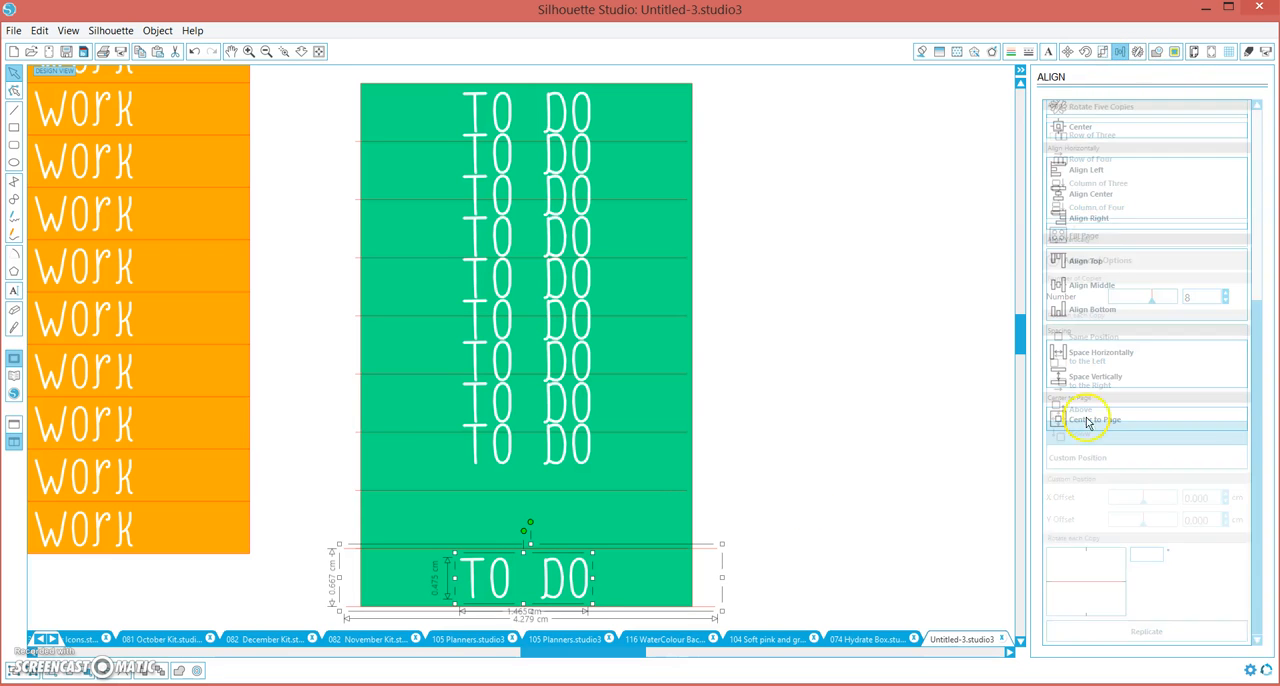
pyautogui.click(1092, 376)
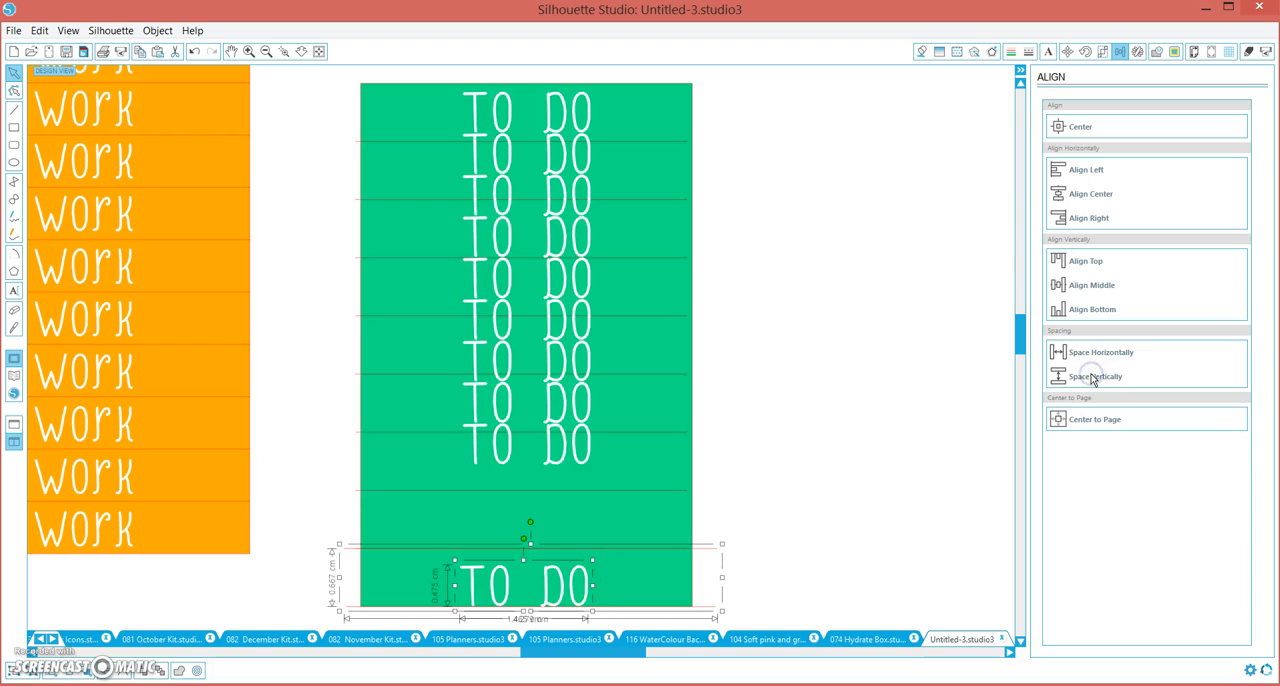
# Ungroup the guide lines and space the last "TO DO" copy vertically between them
pyautogui.click(816, 512)
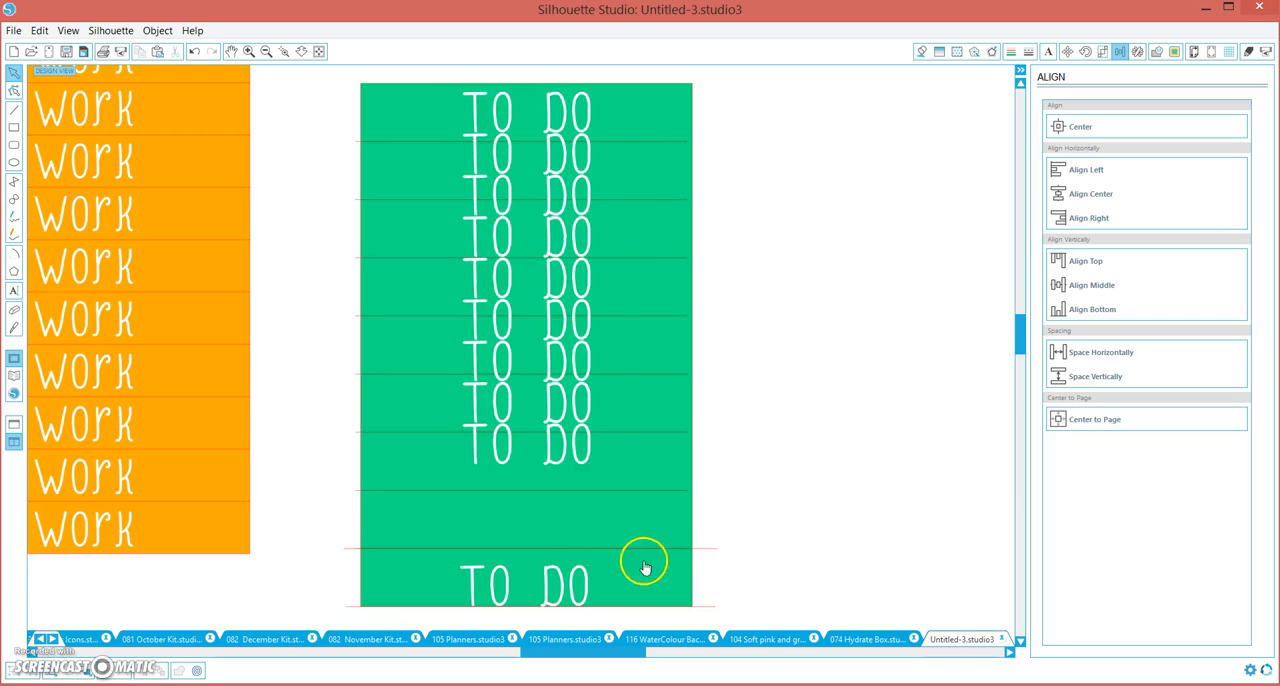
pyautogui.click(700, 550)
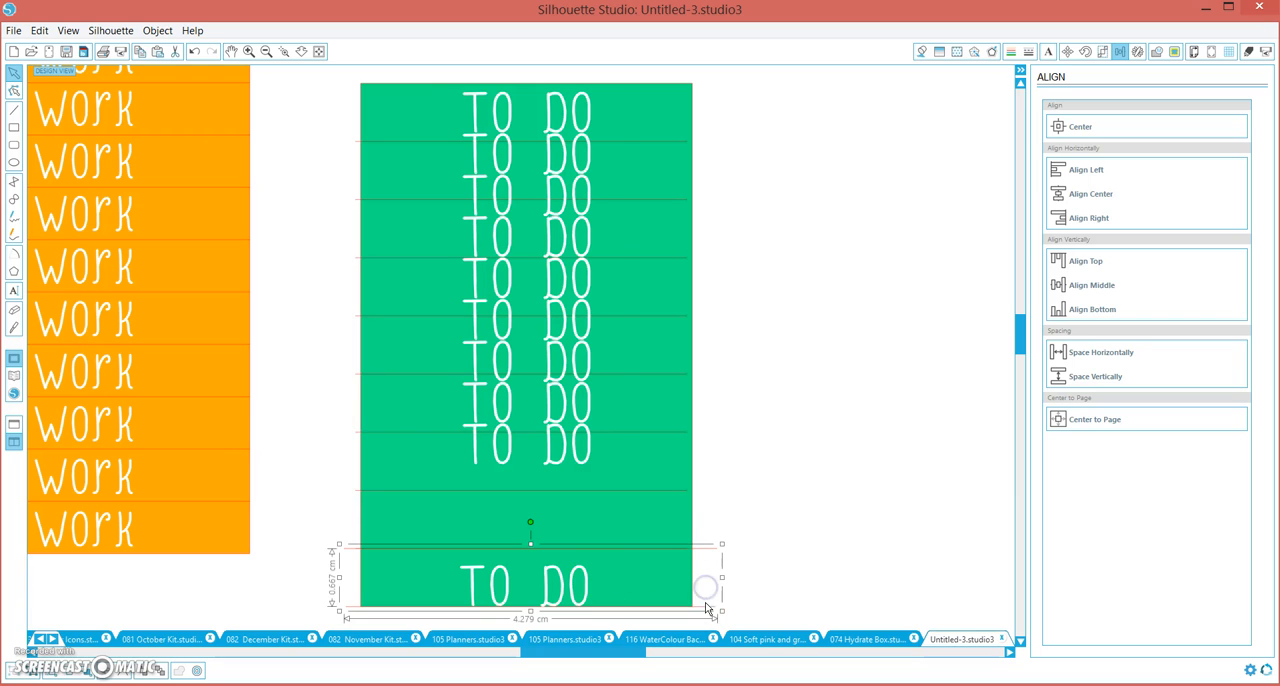
pyautogui.click(717, 246)
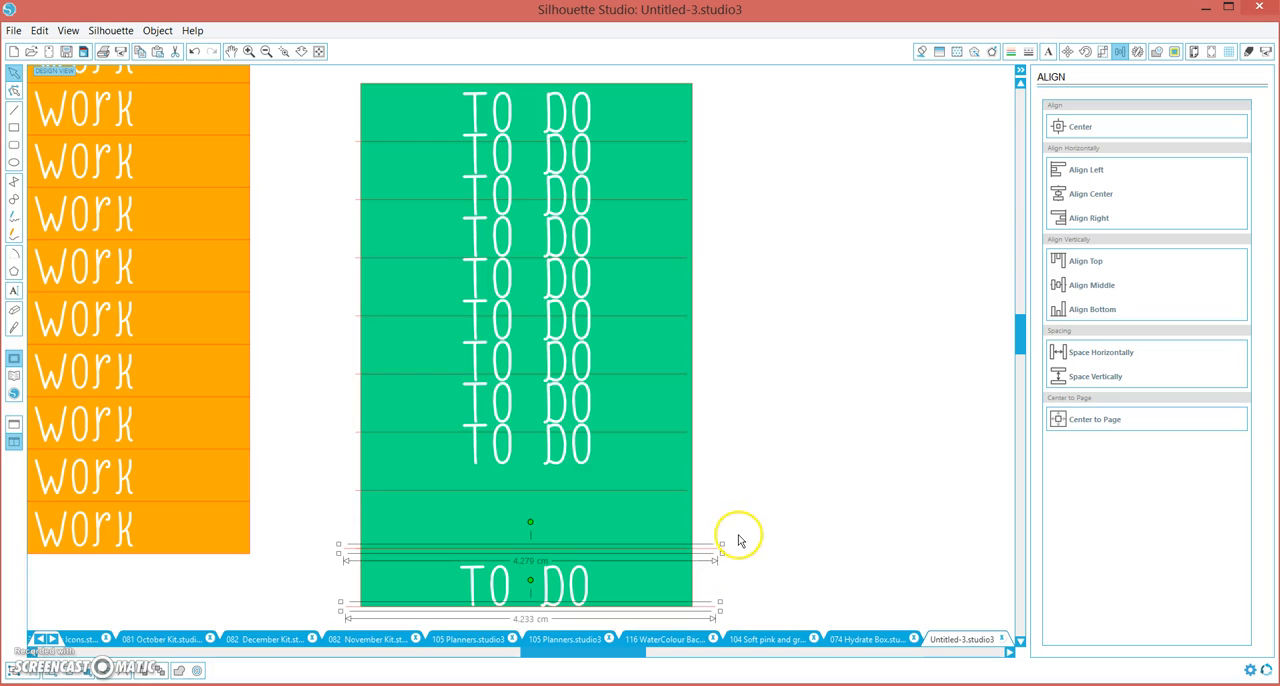
pyautogui.keyDown('shift'); pyautogui.click(588, 592); pyautogui.keyUp('shift')
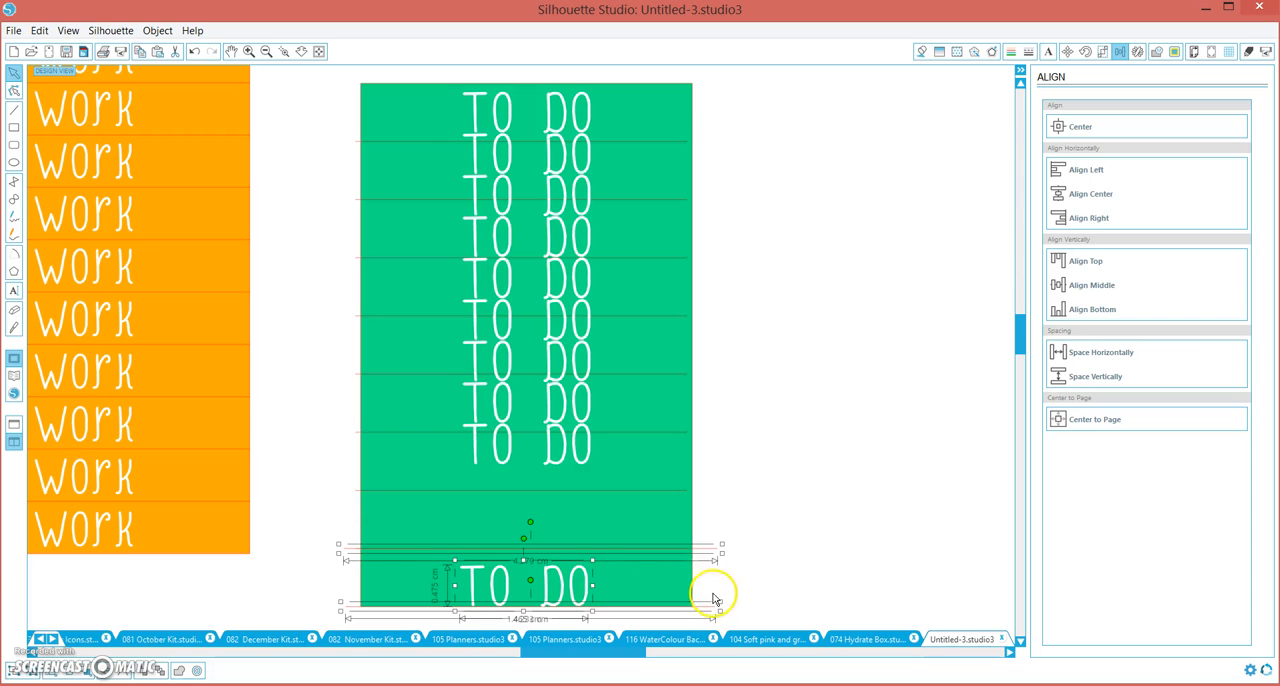
pyautogui.click(1066, 378)
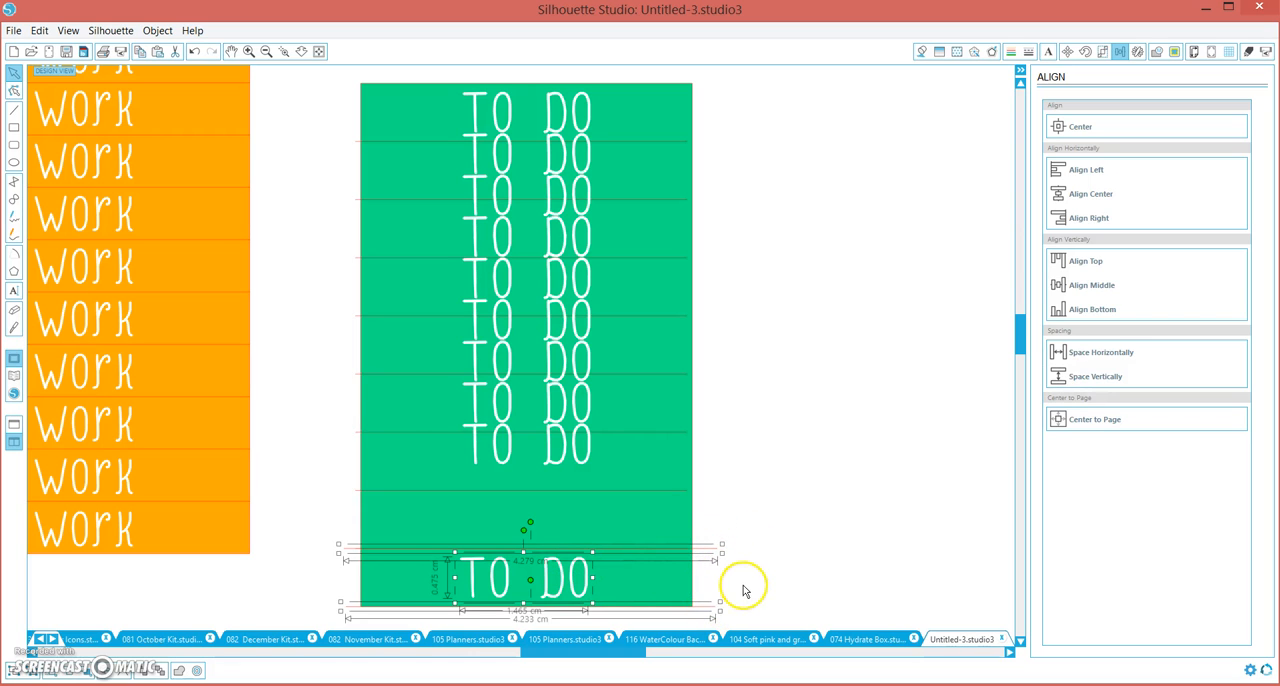
# Delete the two guide lines framing the last row of the green block
pyautogui.click(740, 585)
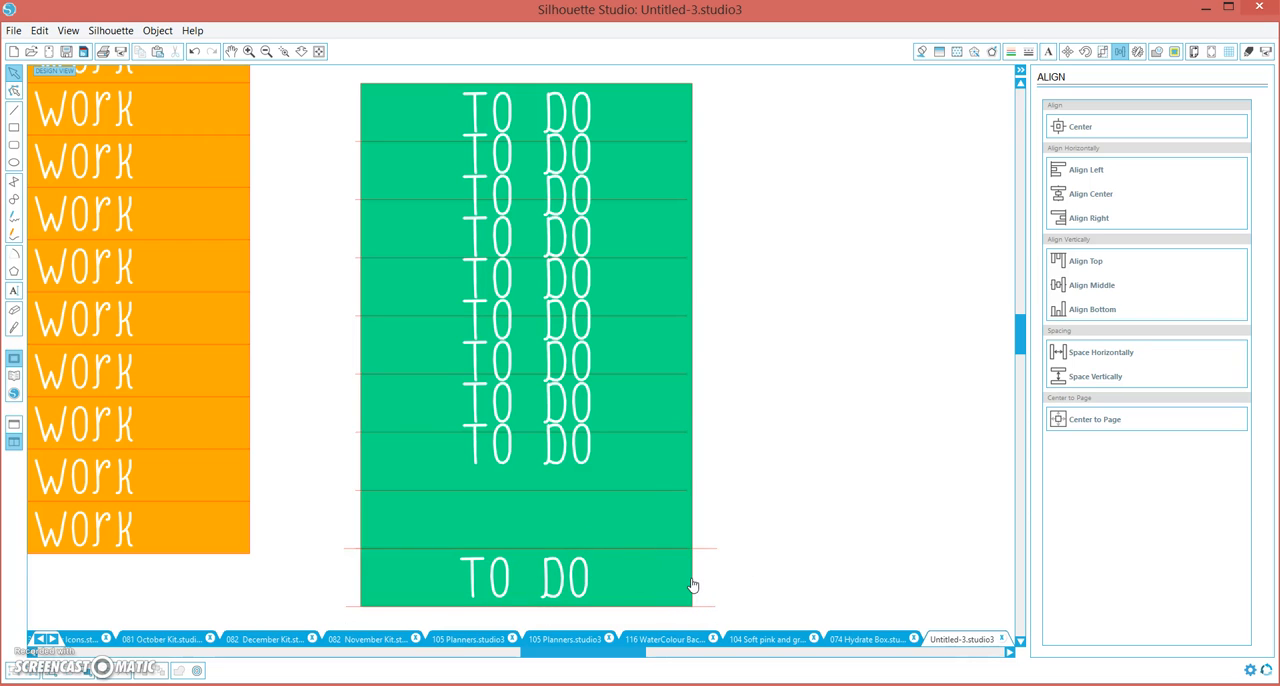
pyautogui.click(706, 620)
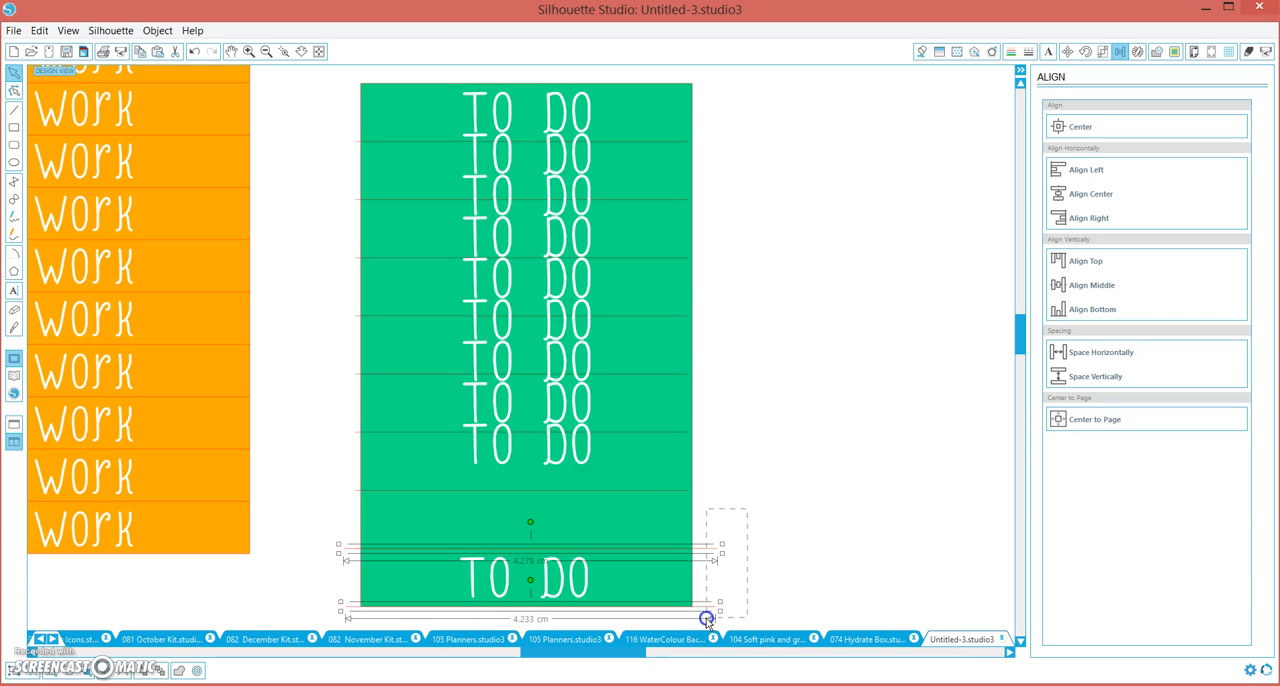
pyautogui.click(707, 622)
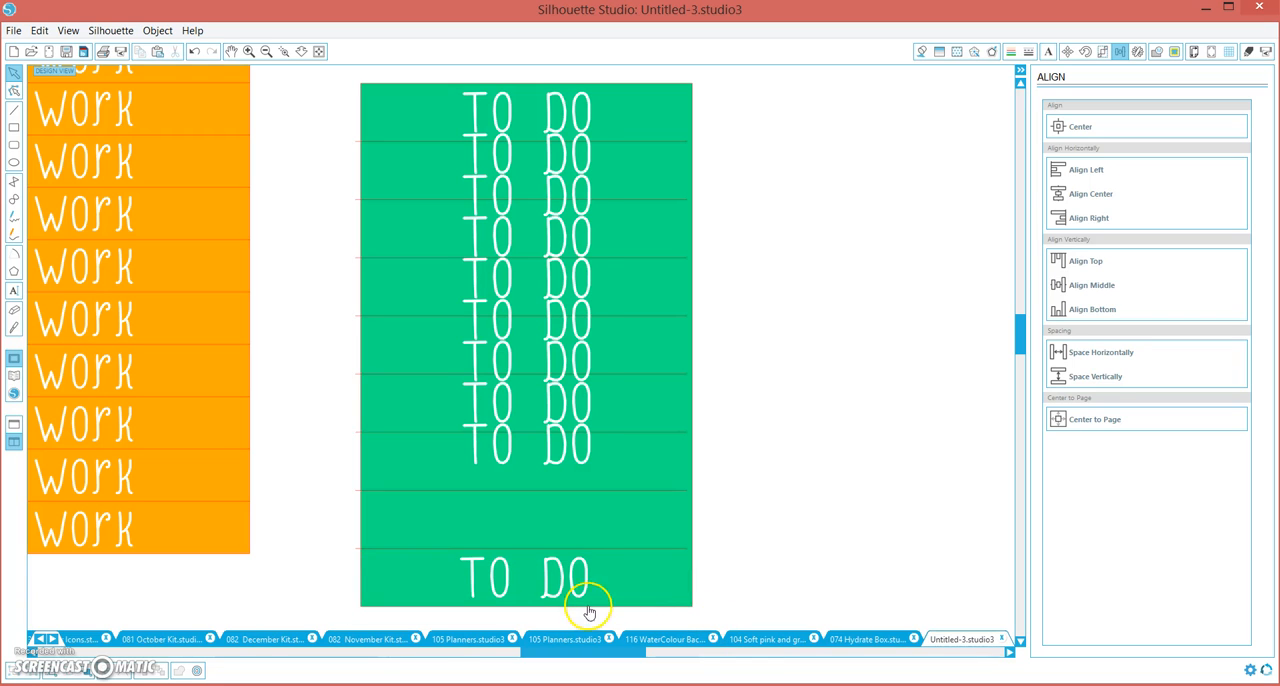
# Select all objects with white lines, exclude the orange block, and space the "TO DO" copies vertically
pyautogui.click(86, 674)
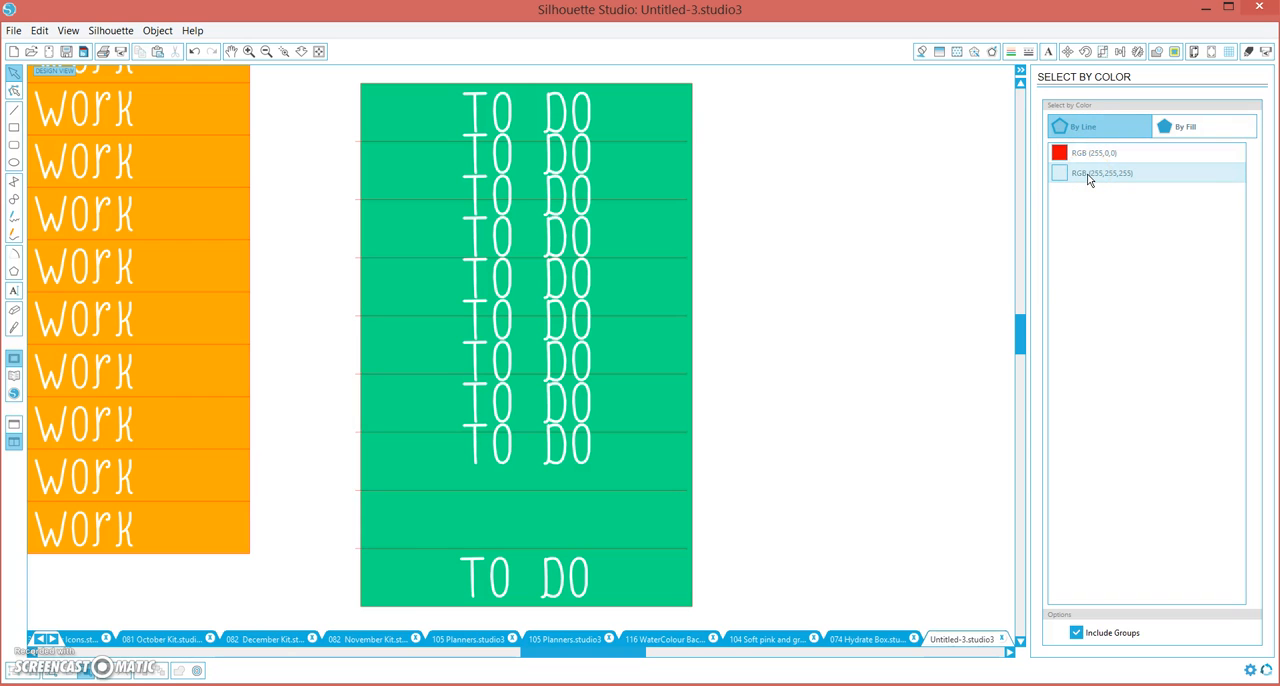
pyautogui.click(1088, 174)
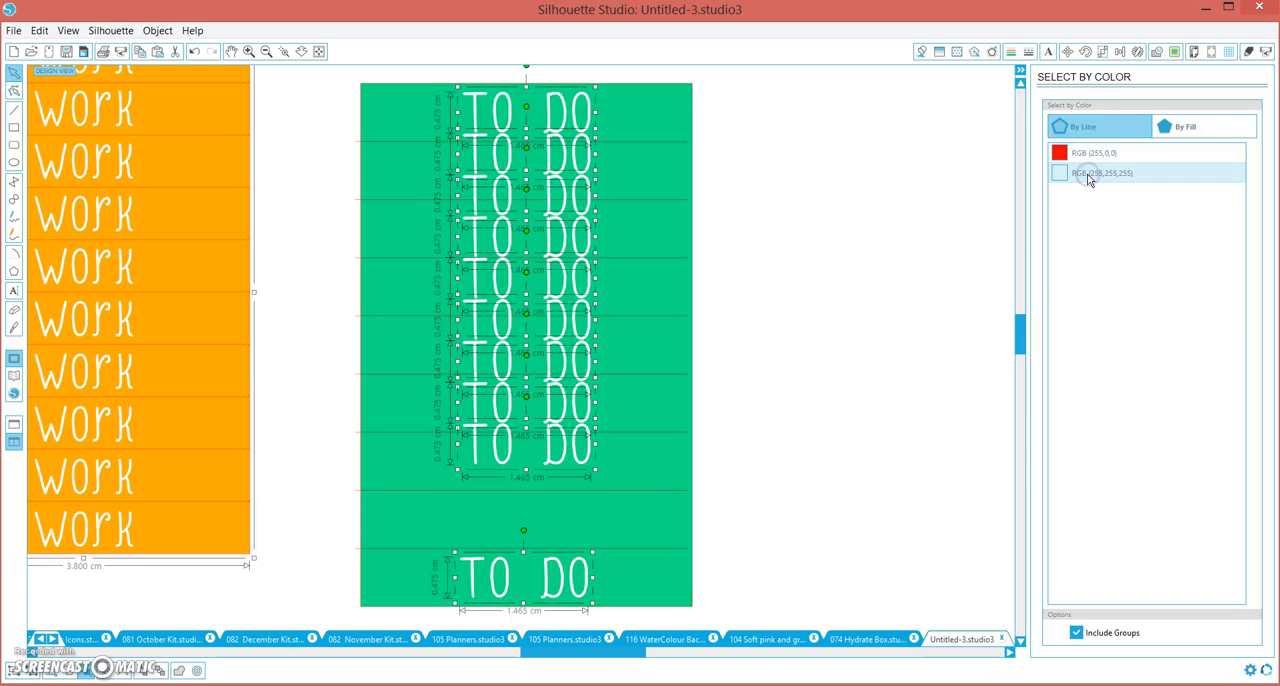
pyautogui.keyDown('shift'); pyautogui.click(192, 313); pyautogui.keyUp('shift')
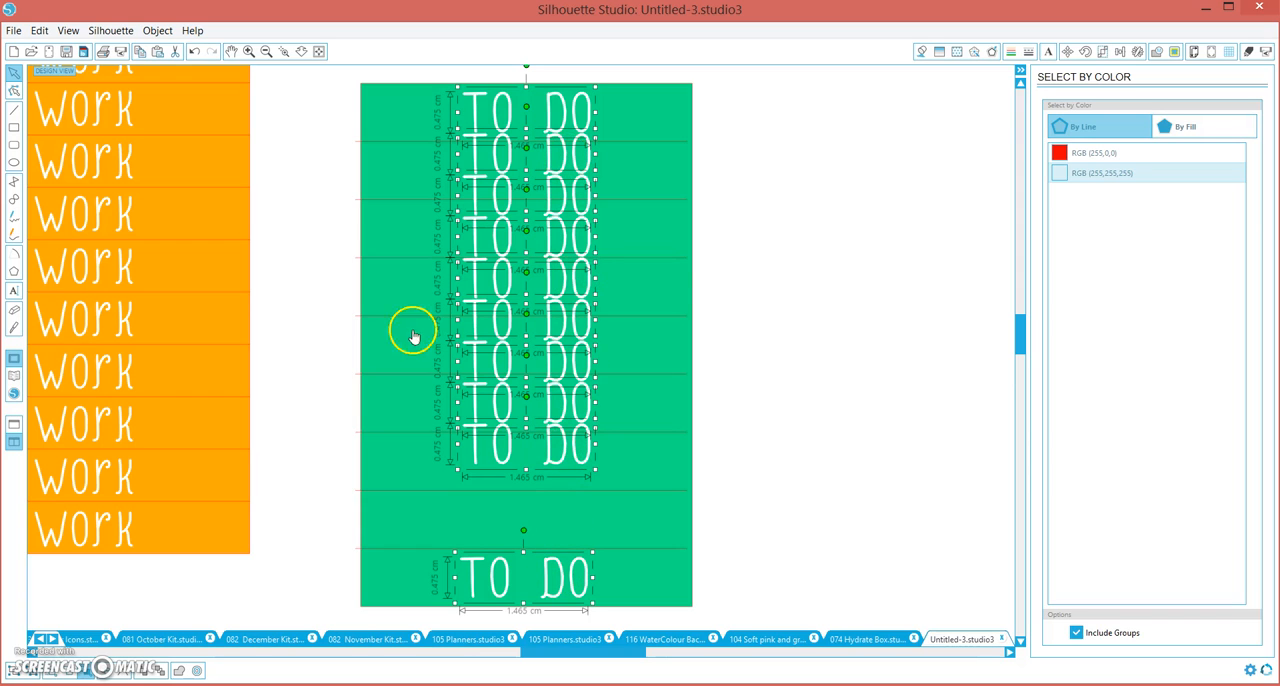
pyautogui.click(1120, 53)
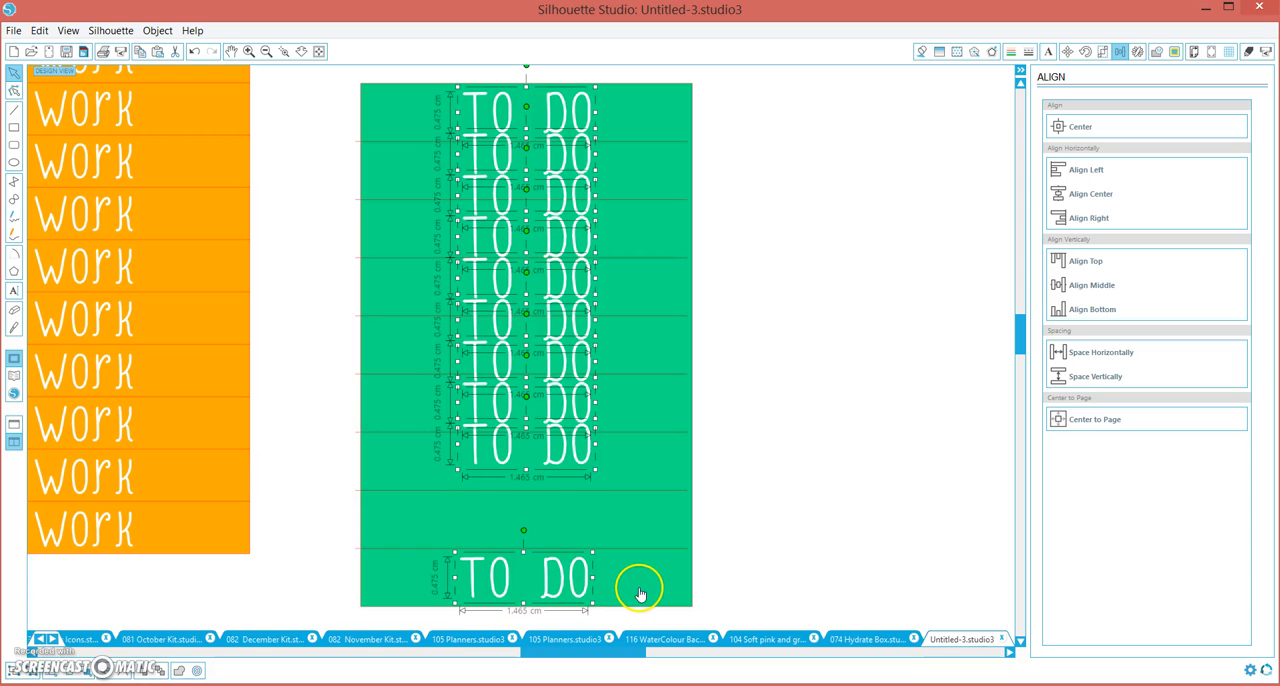
pyautogui.click(1074, 376)
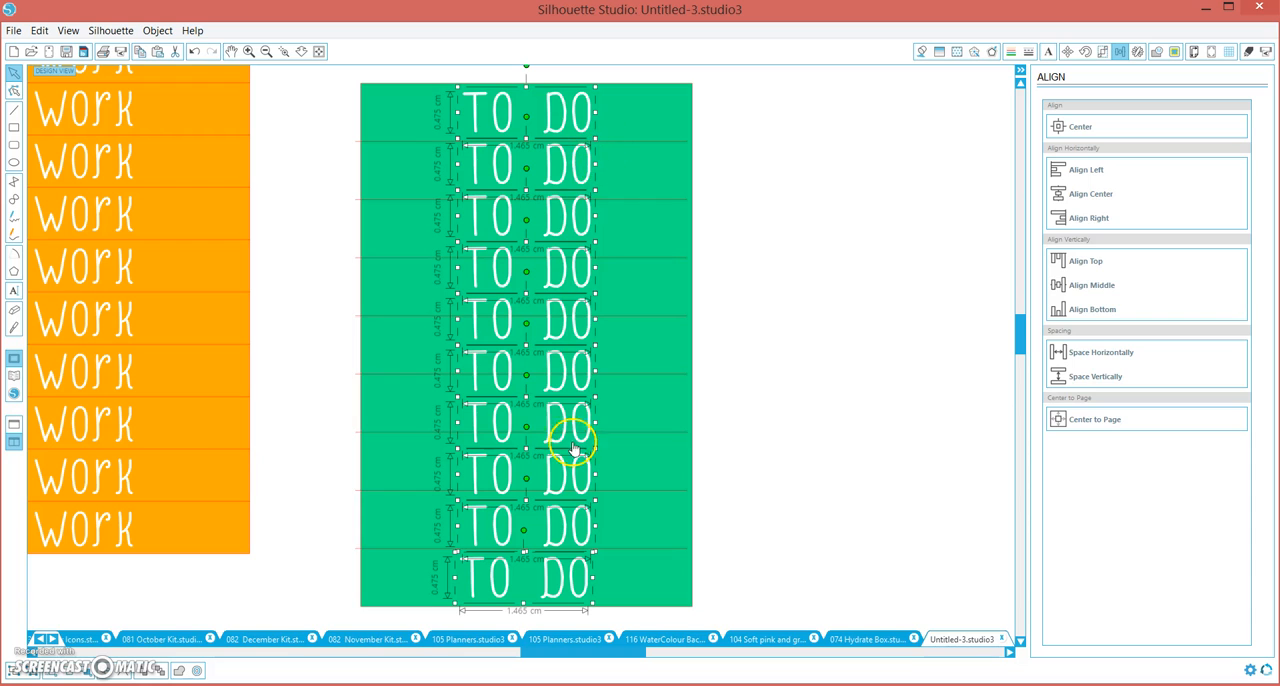
pyautogui.click(795, 396)
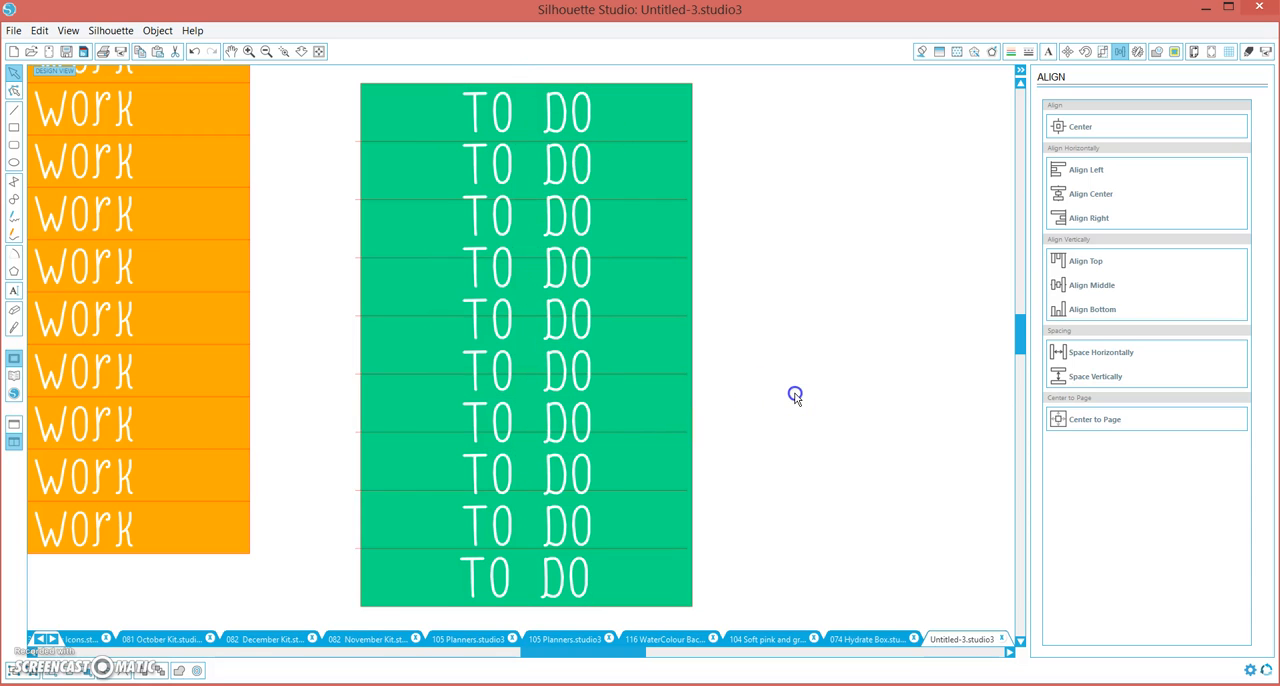
# Delete the surplus fifth "TO DO" copy and space the remaining copies vertically so each row of the green block holds one
pyautogui.click(565, 331)
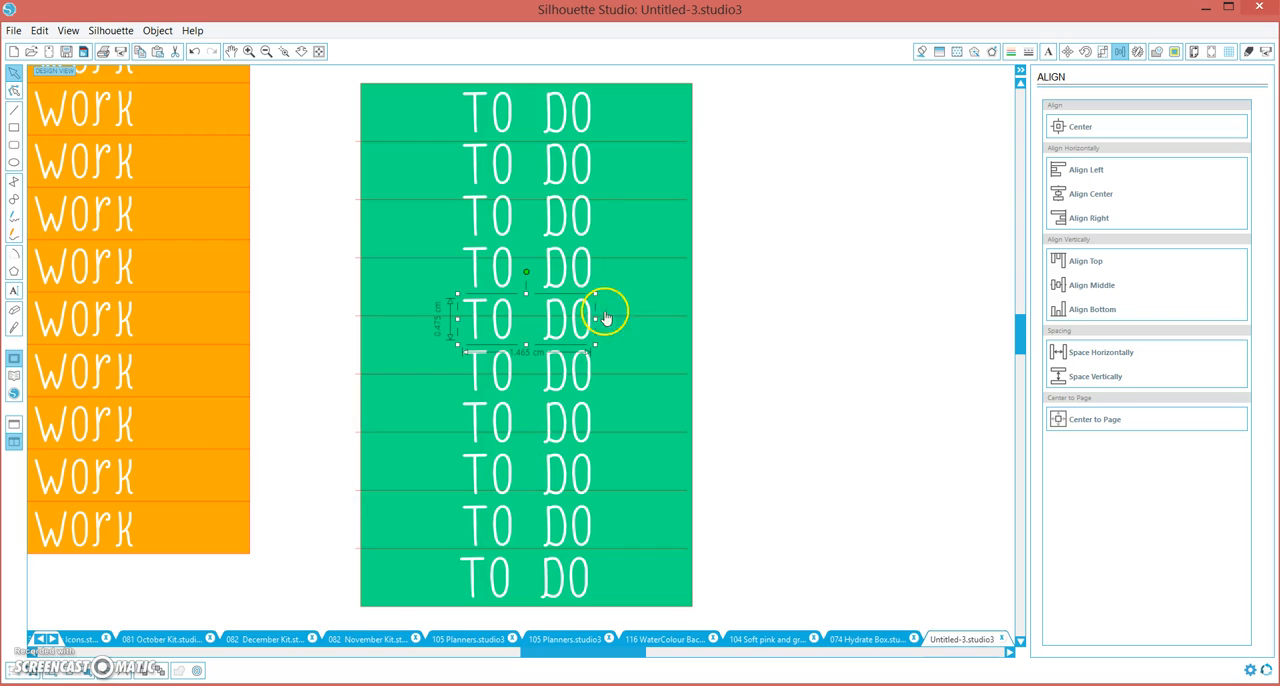
pyautogui.press('Delete')
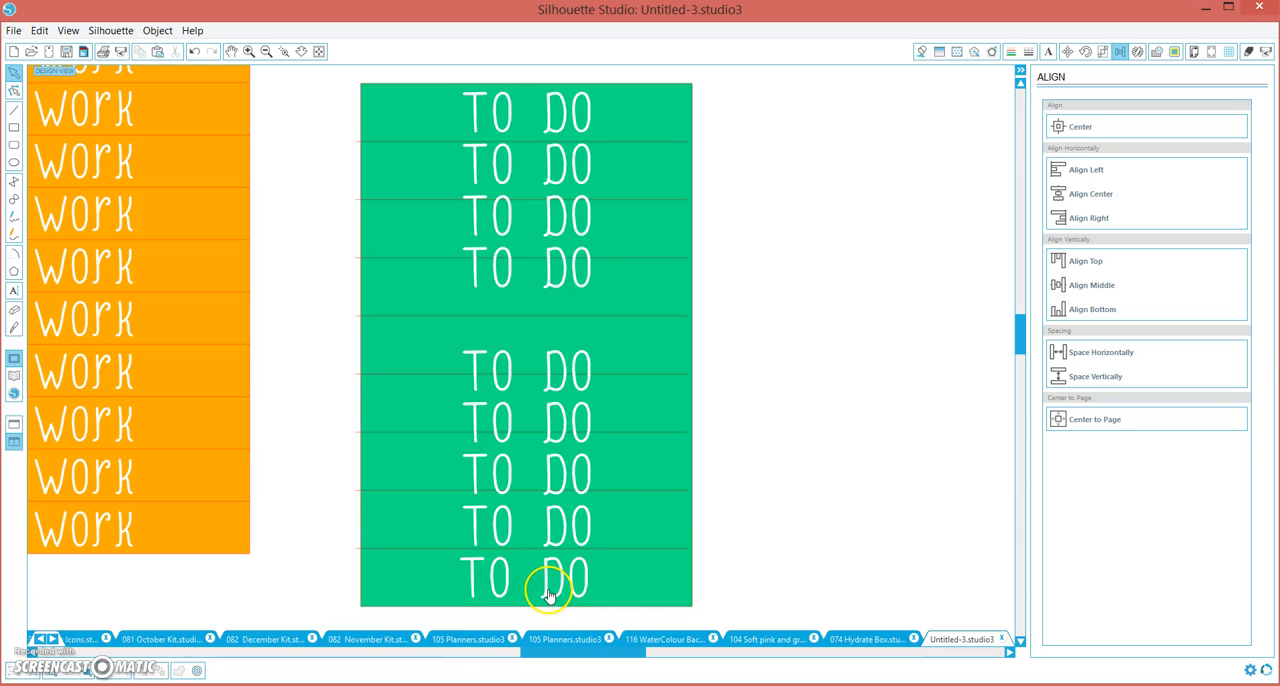
pyautogui.click(88, 674)
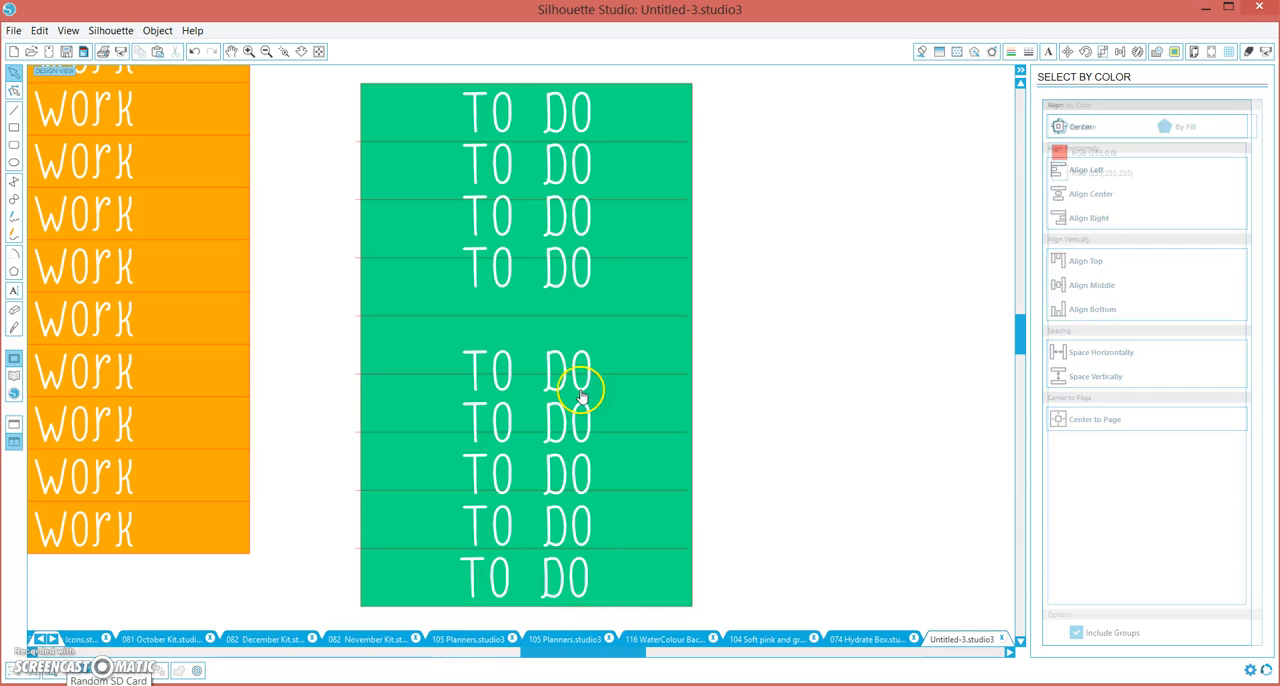
pyautogui.click(1095, 175)
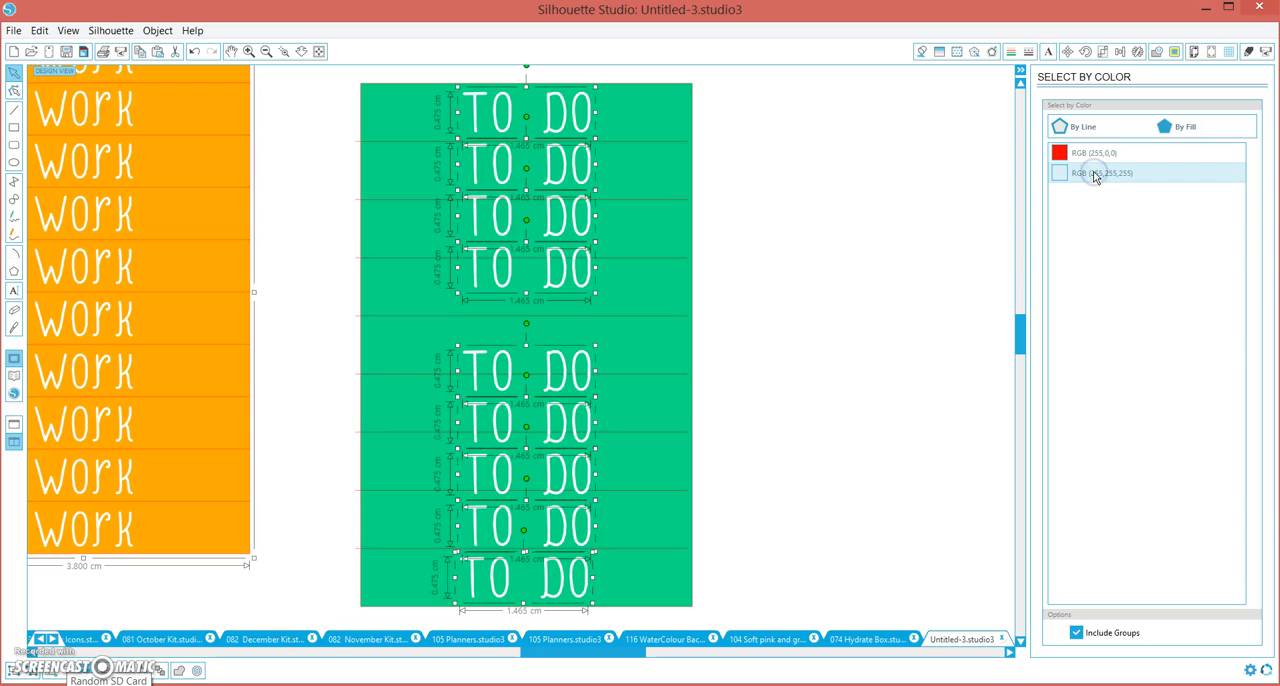
pyautogui.keyDown('shift'); pyautogui.click(207, 283); pyautogui.keyUp('shift')
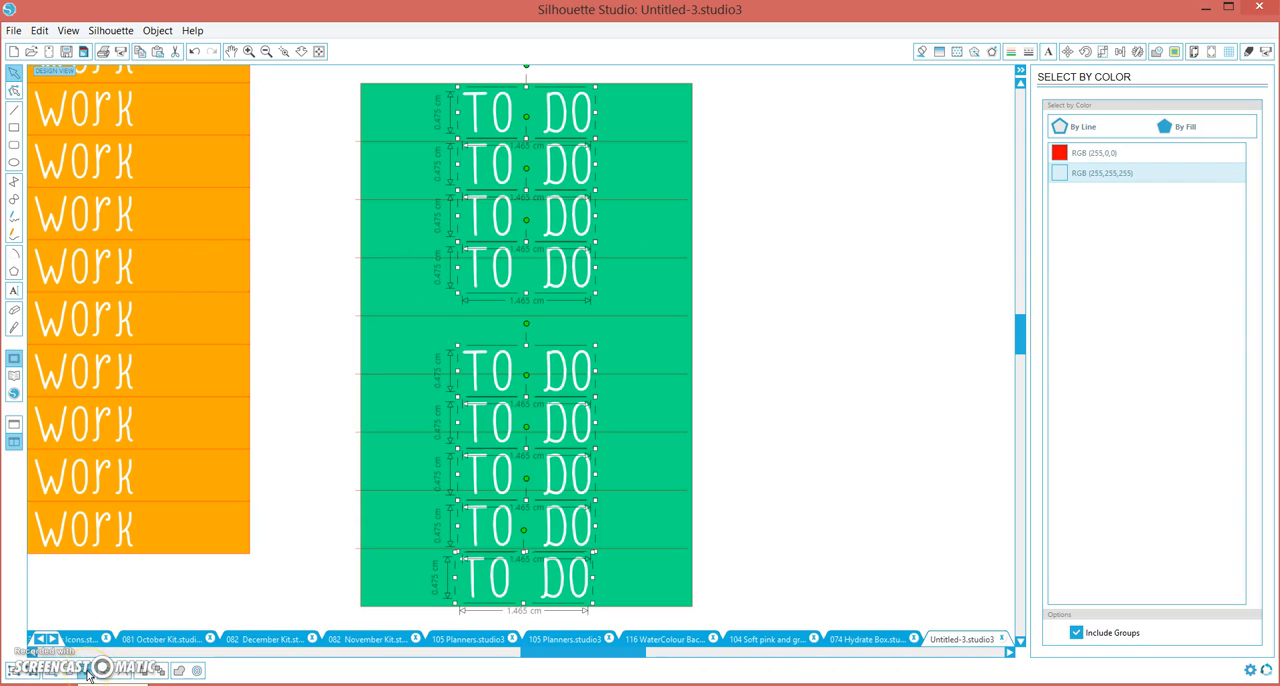
pyautogui.click(1101, 52)
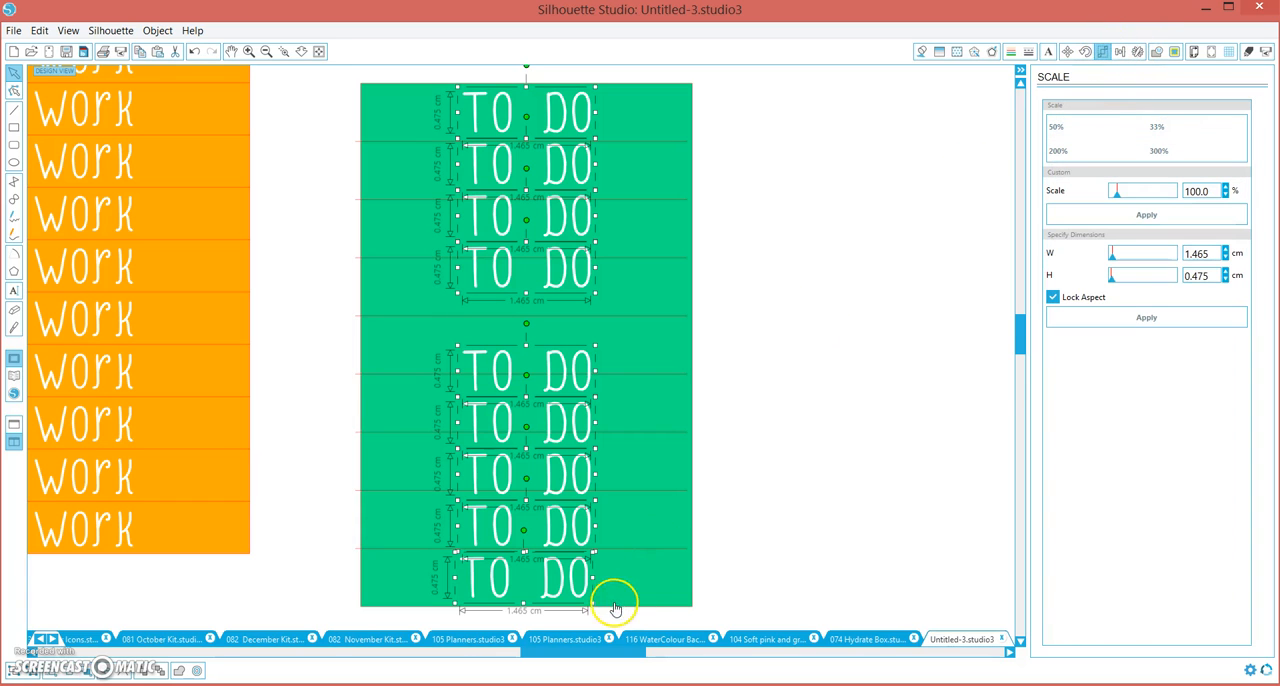
pyautogui.click(1120, 52)
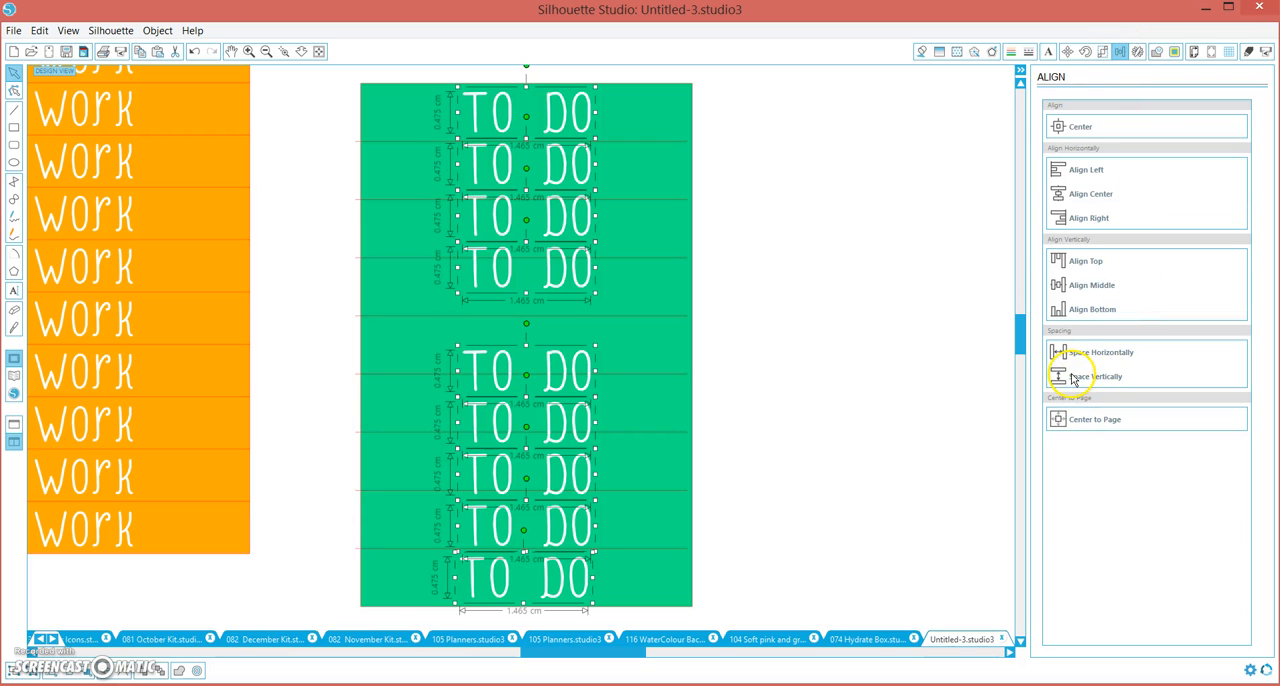
pyautogui.click(1072, 378)
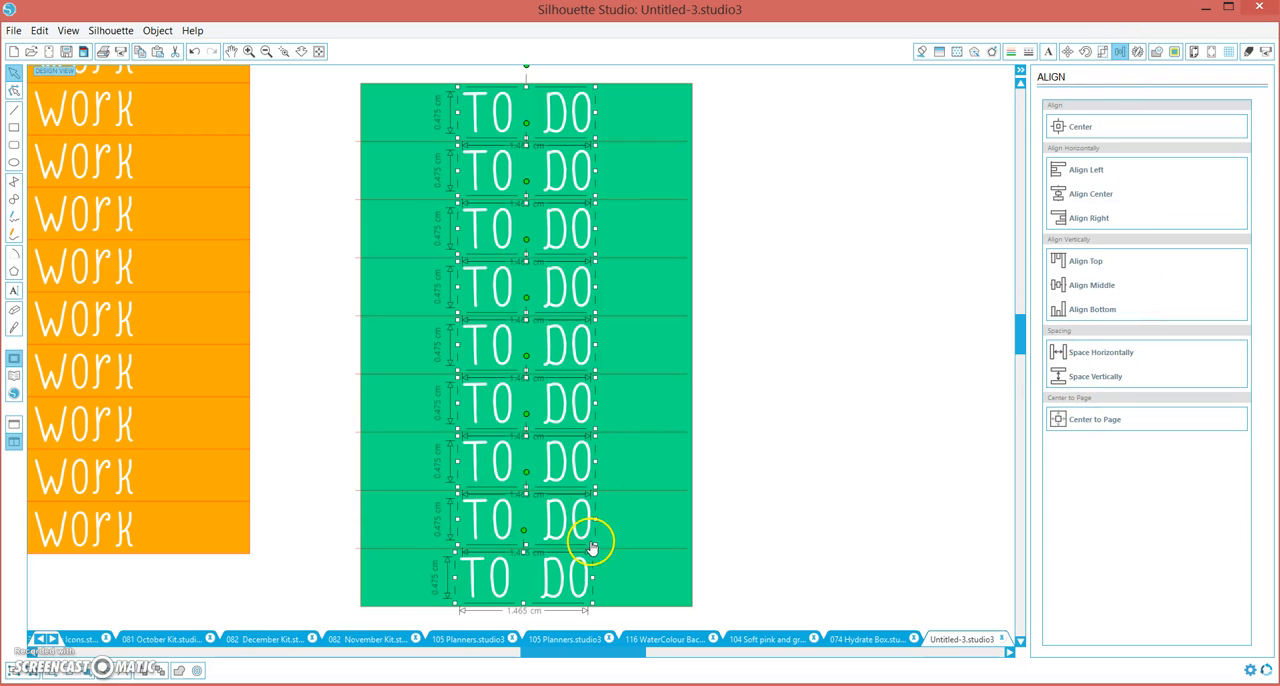
pyautogui.click(769, 125)
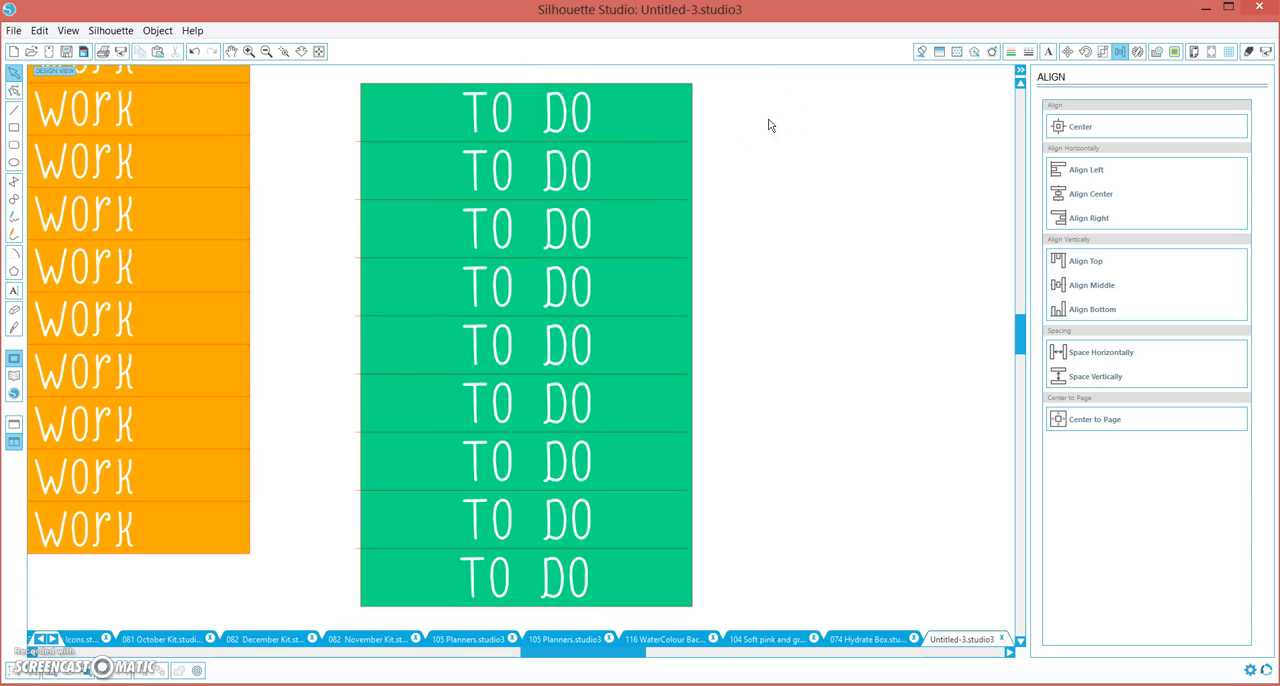
# Align the green block, its cut lines and all the "TO DO" lettering to a common horizontal center and group them
pyautogui.moveTo(732, 75); pyautogui.dragTo(336, 617)
pyautogui.click(1080, 196)
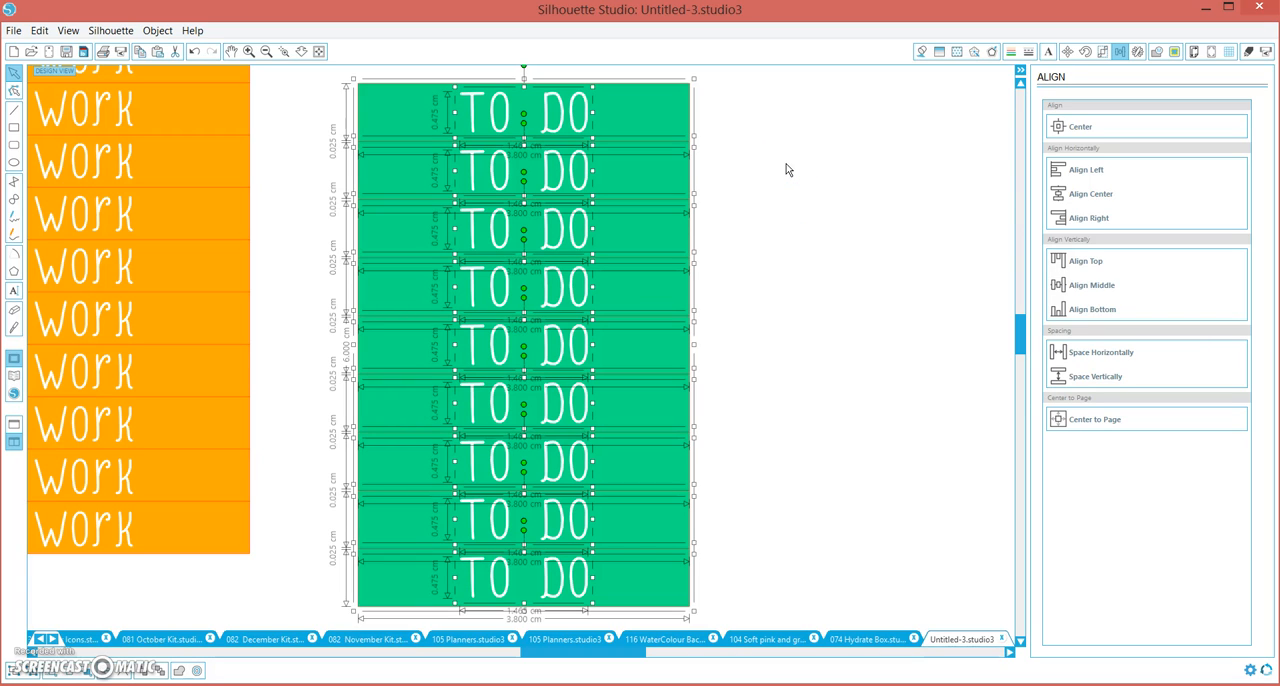
pyautogui.click(738, 163)
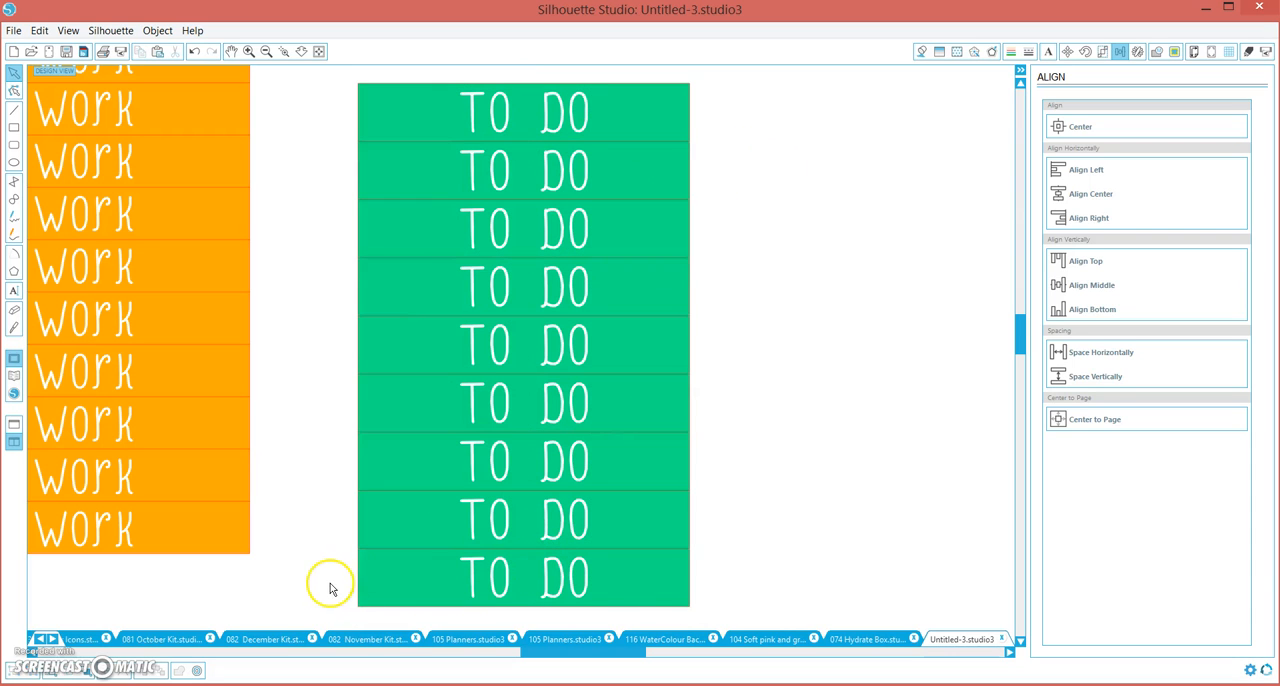
pyautogui.moveTo(756, 605); pyautogui.dragTo(332, 70)
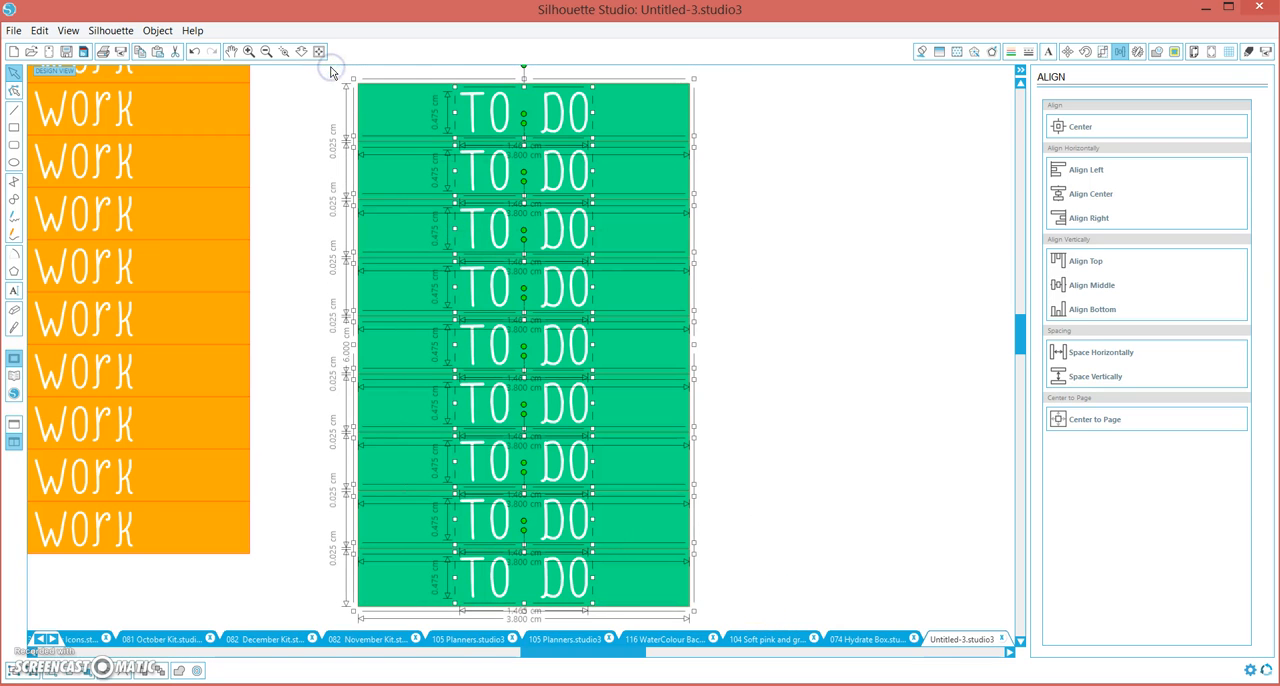
pyautogui.hotkey('ctrl', 'g')
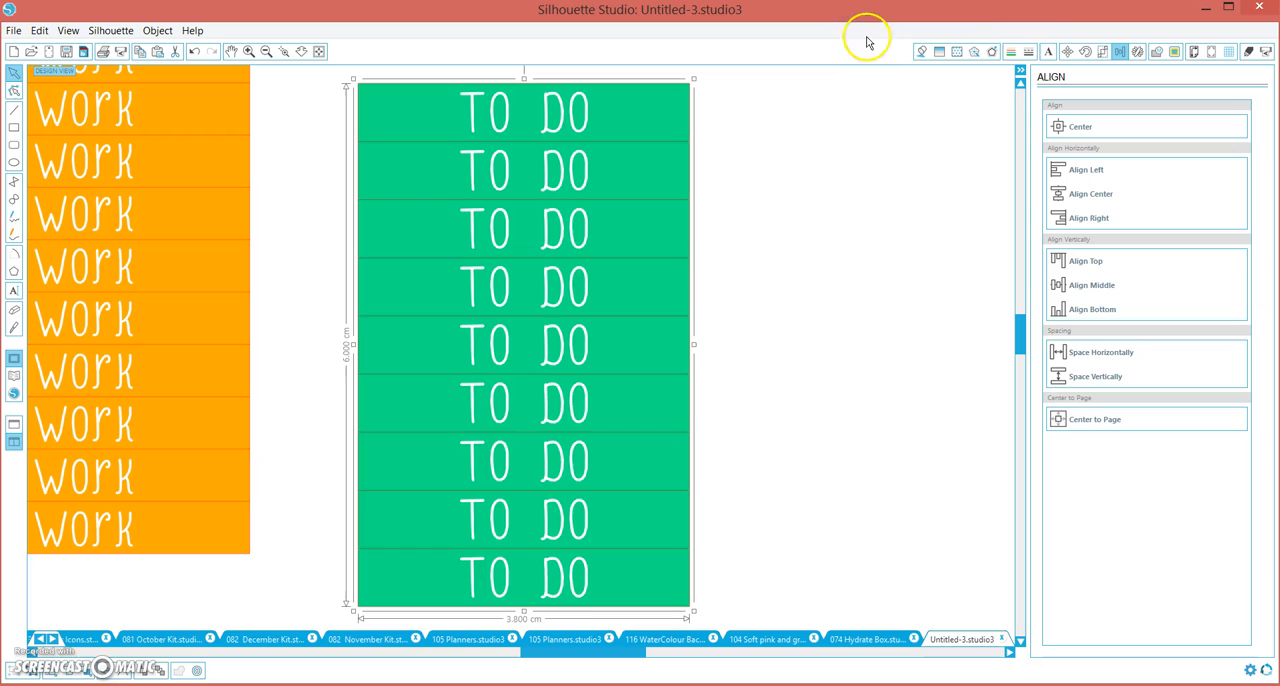
# Try a 0.200 cm offset with round corners around the grouped green label block, and delete the offset outline
pyautogui.click(992, 52)
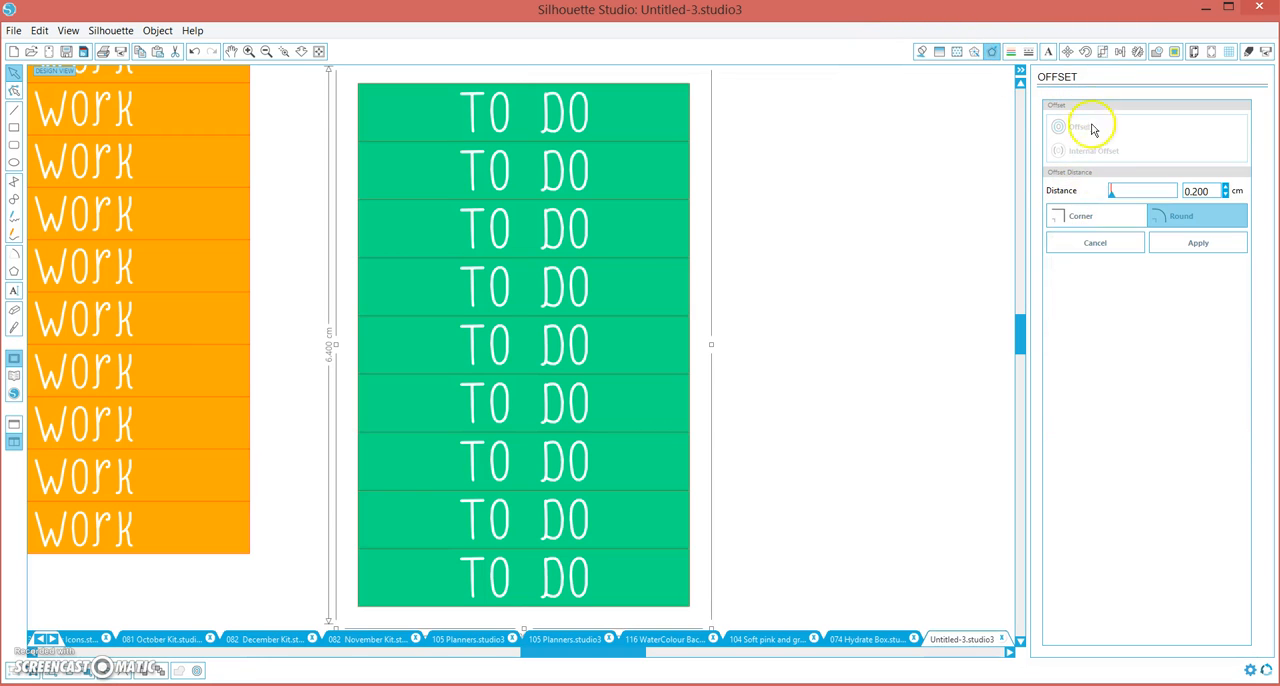
pyautogui.click(770, 488)
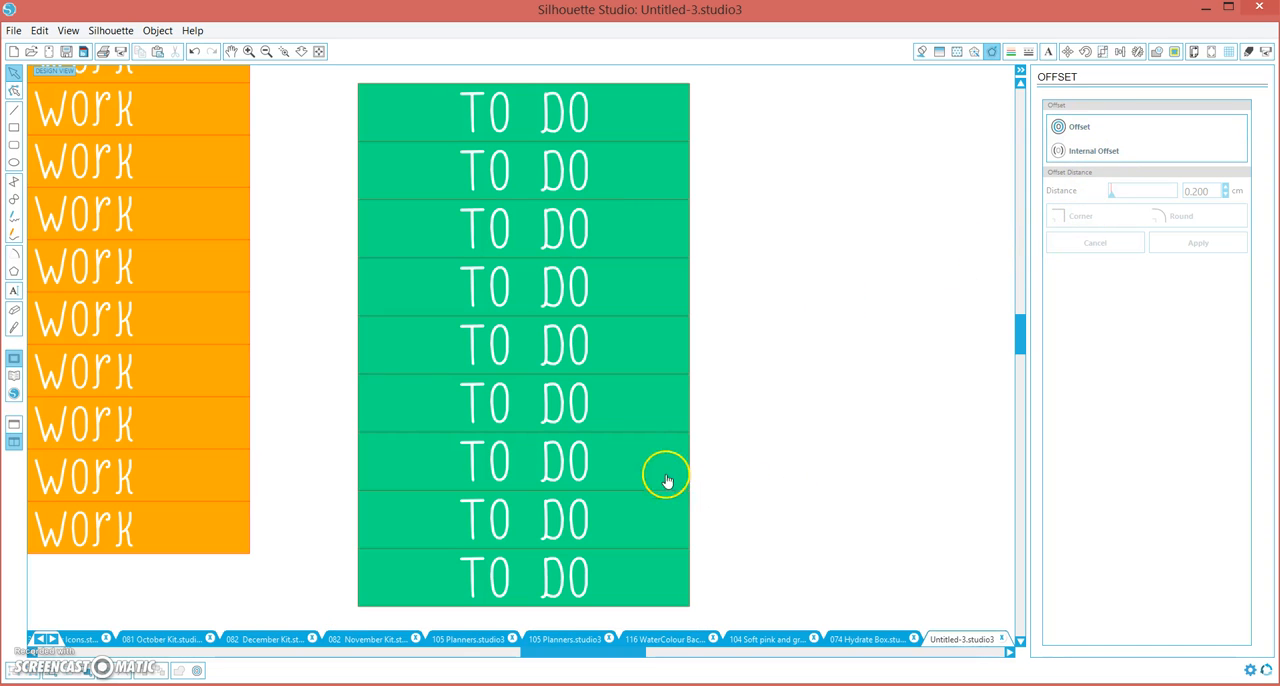
pyautogui.click(461, 171)
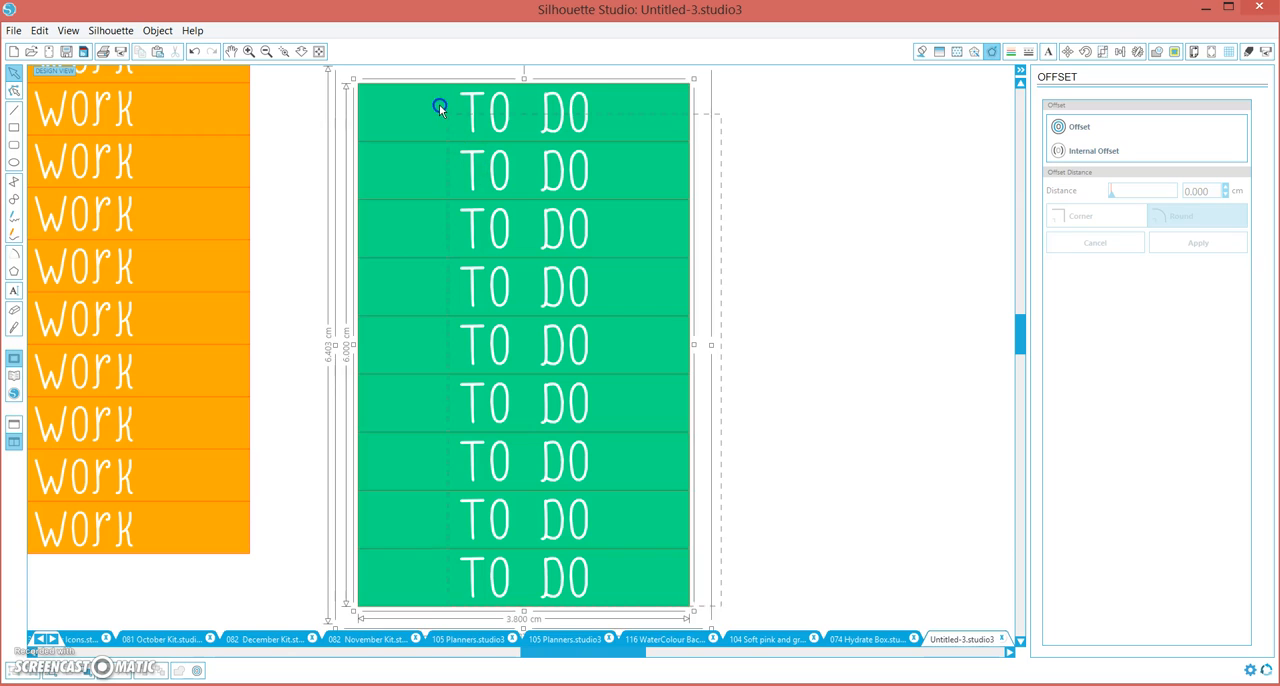
pyautogui.click(756, 124)
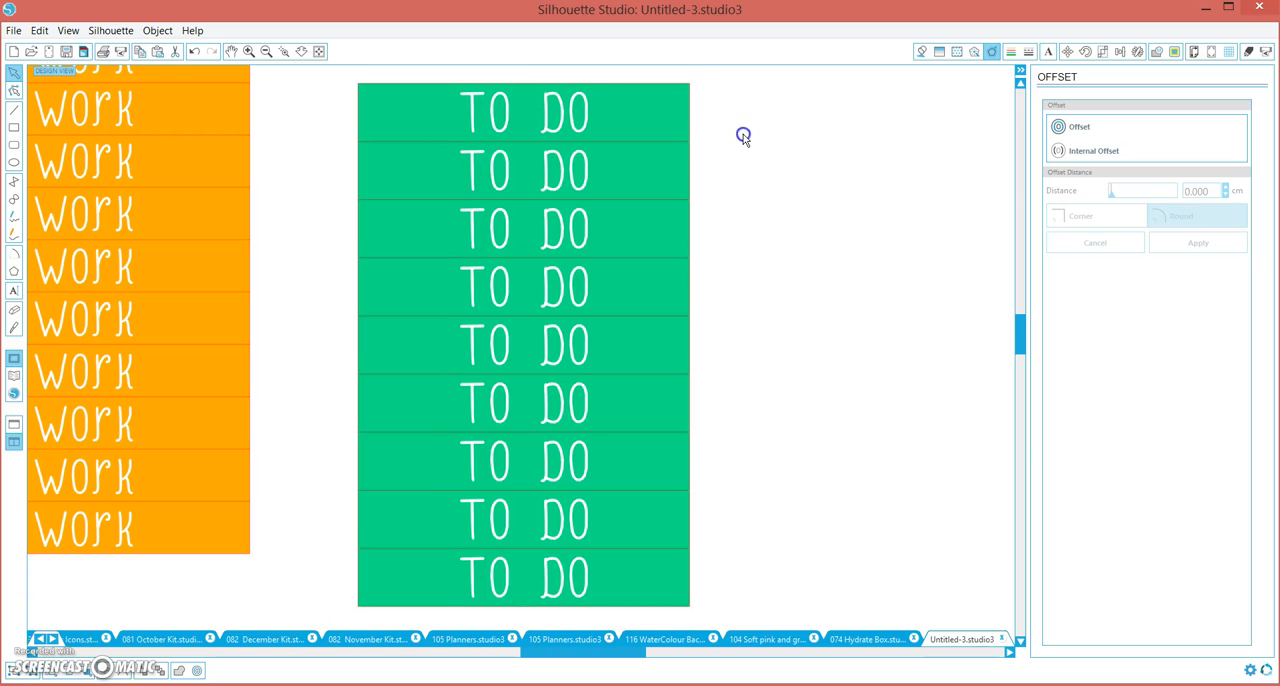
pyautogui.moveTo(705, 175); pyautogui.dragTo(702, 179)
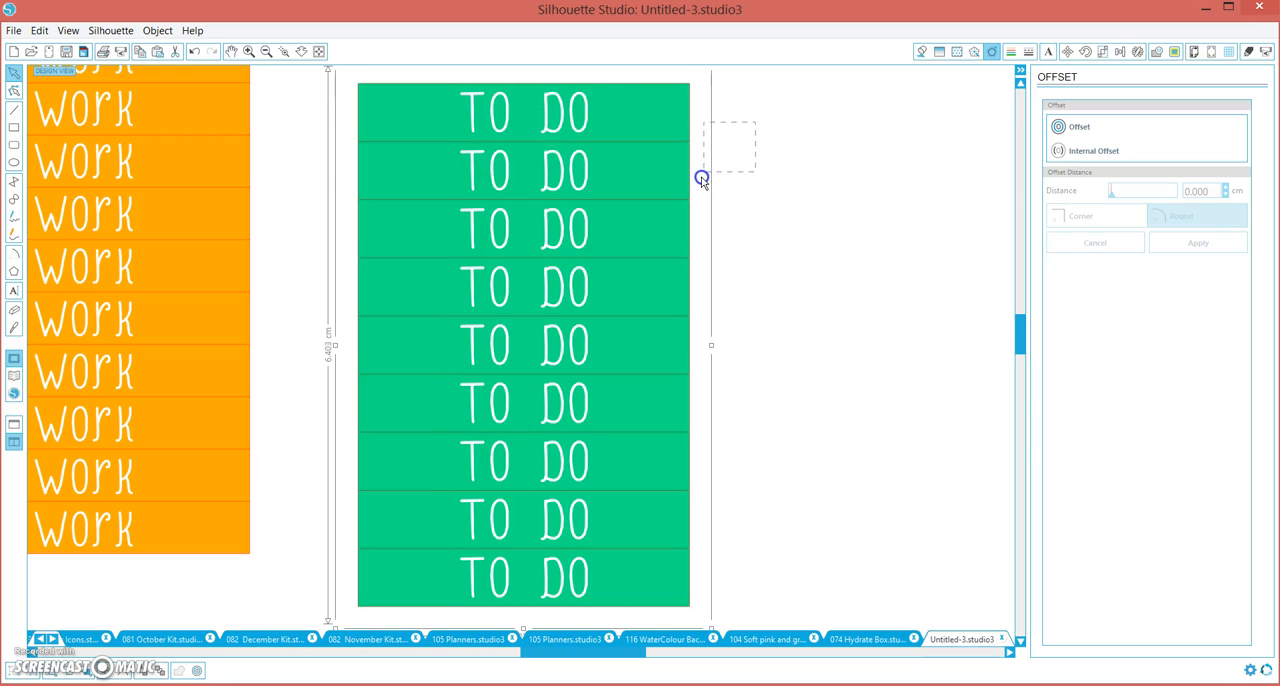
pyautogui.click(702, 182)
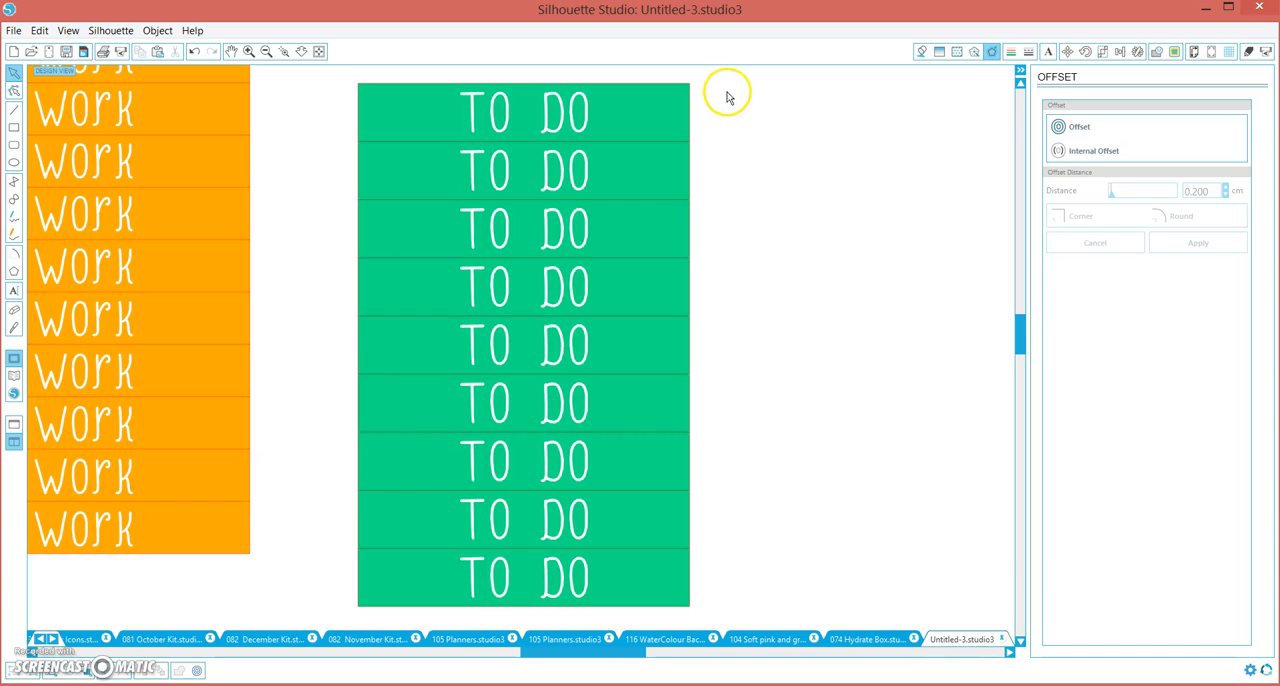
# Try a 0.2 cm offset with square corners around the grouped green label block, and delete the offset outline
pyautogui.click(367, 581)
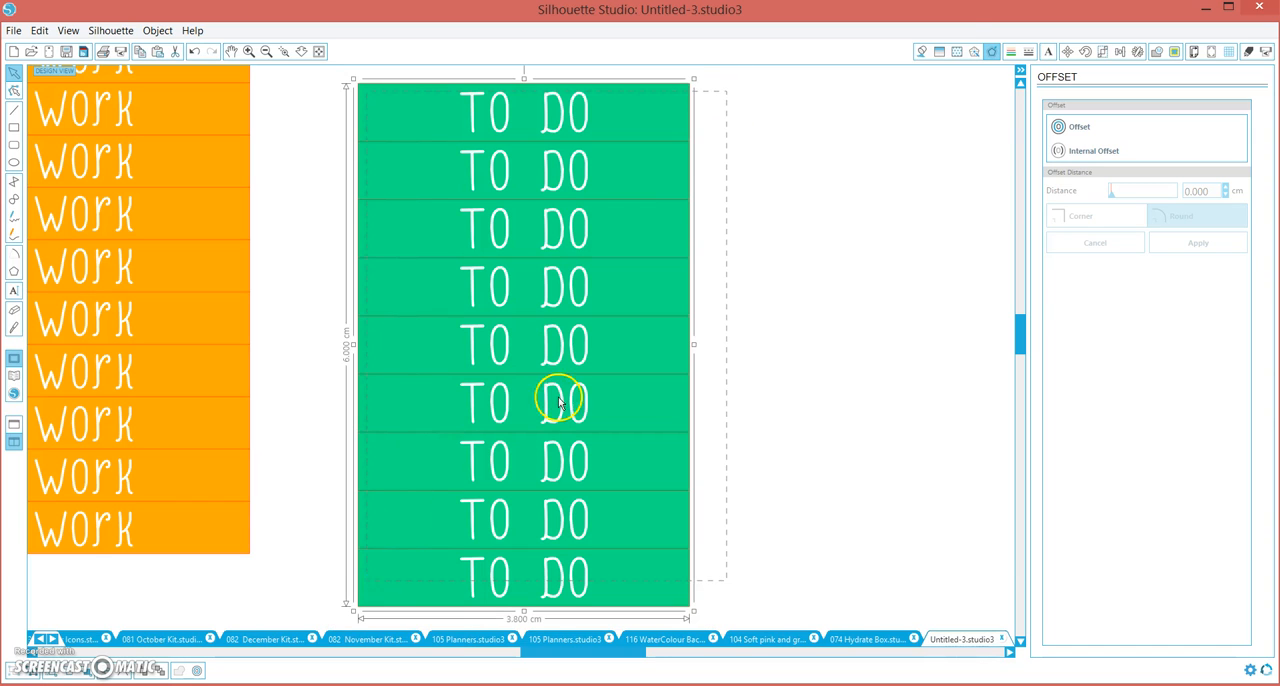
pyautogui.click(1070, 138)
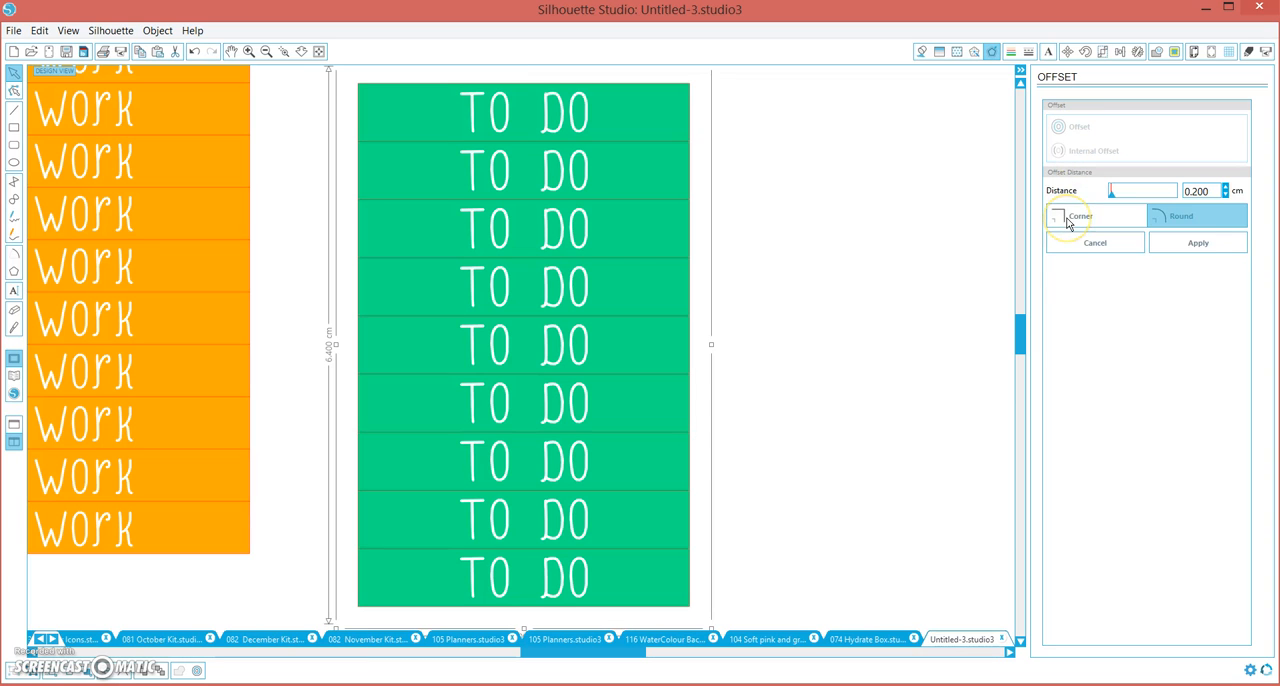
pyautogui.click(1067, 220)
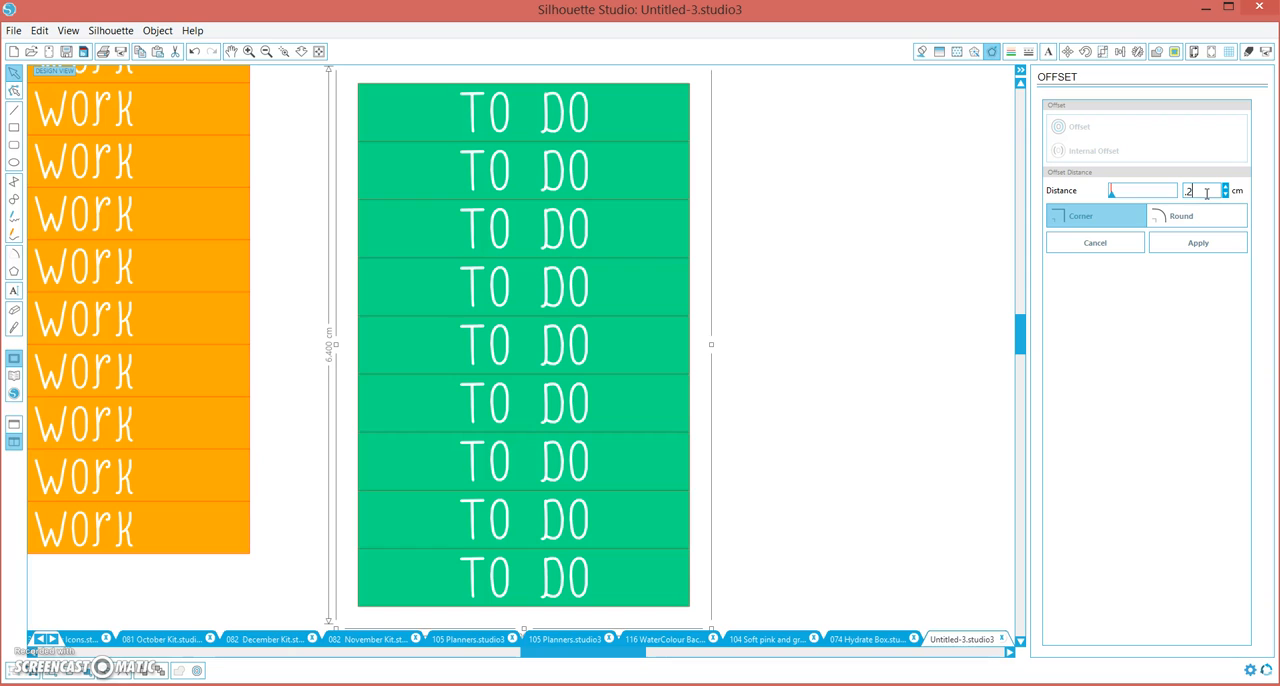
pyautogui.click(1215, 243)
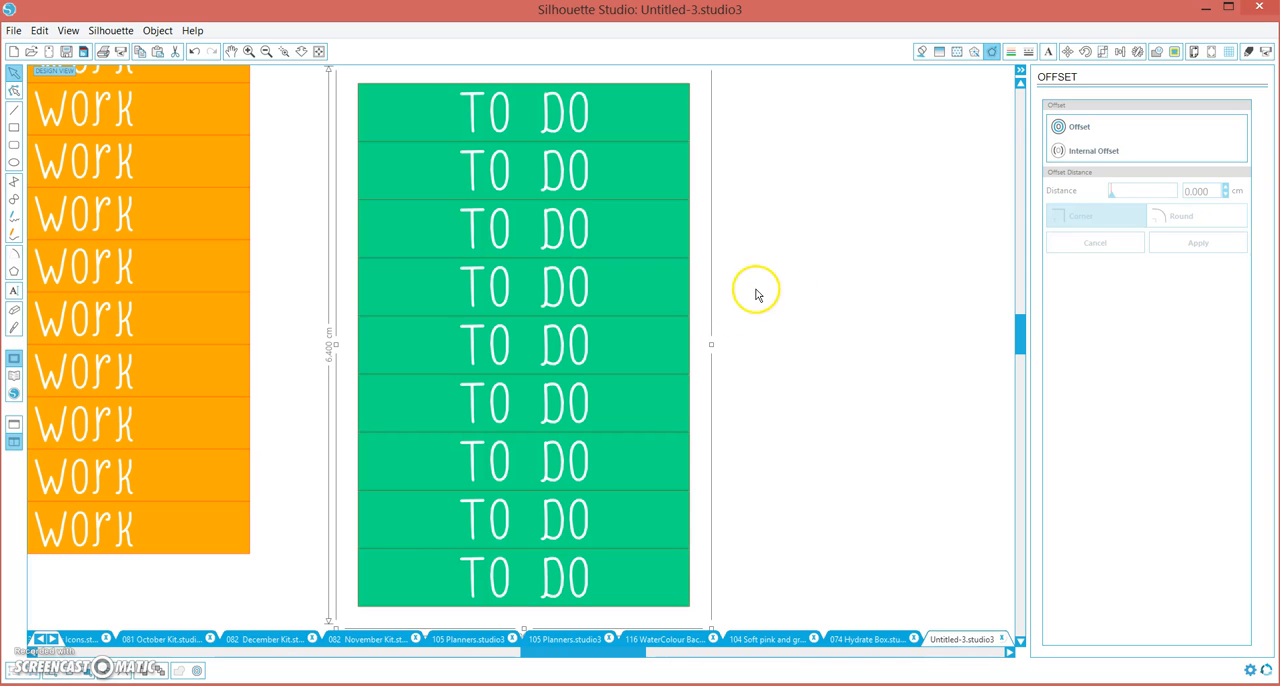
pyautogui.moveTo(756, 289); pyautogui.dragTo(694, 325)
pyautogui.click(695, 325)
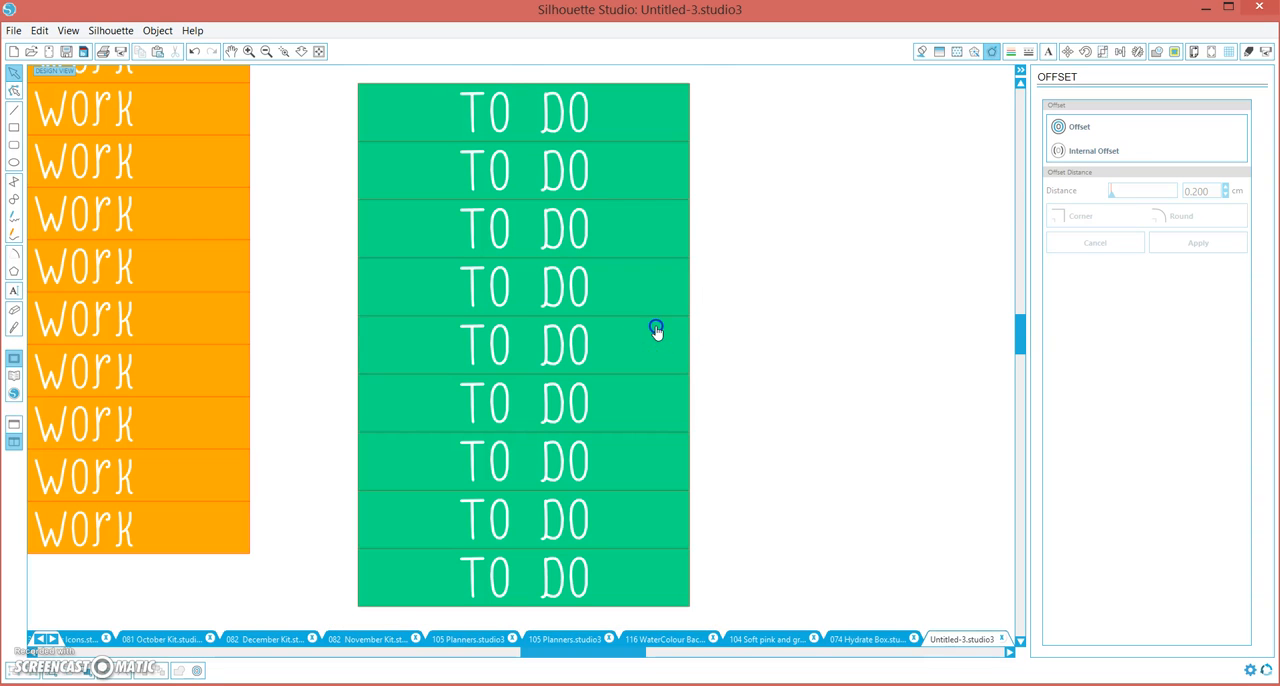
# Try a 0.200 cm offset with round corners around the green label block and color the outline red
pyautogui.click(1104, 126)
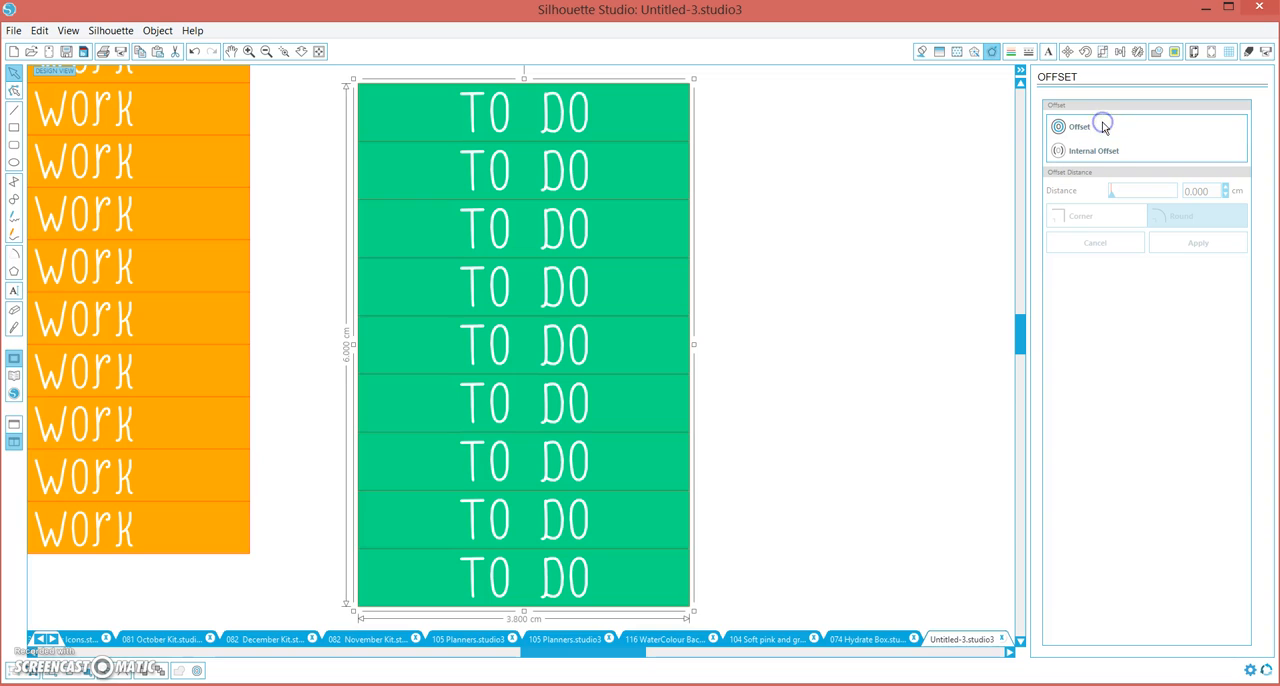
pyautogui.click(1078, 128)
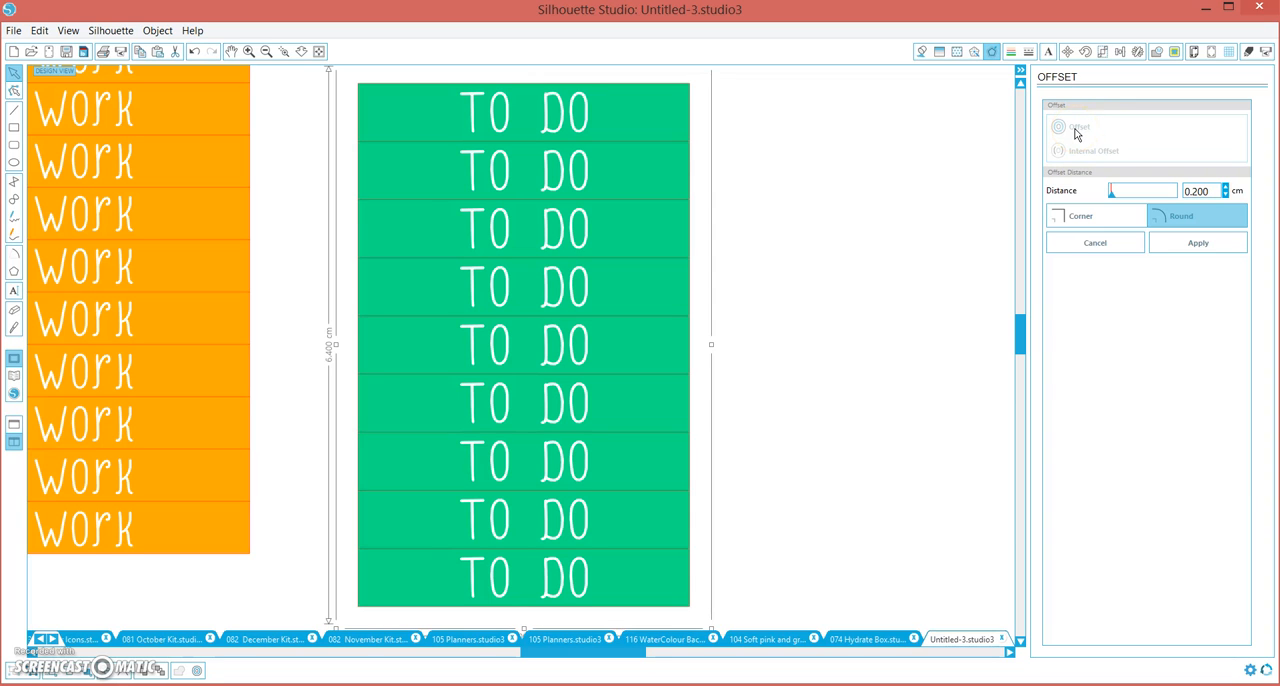
pyautogui.click(267, 53)
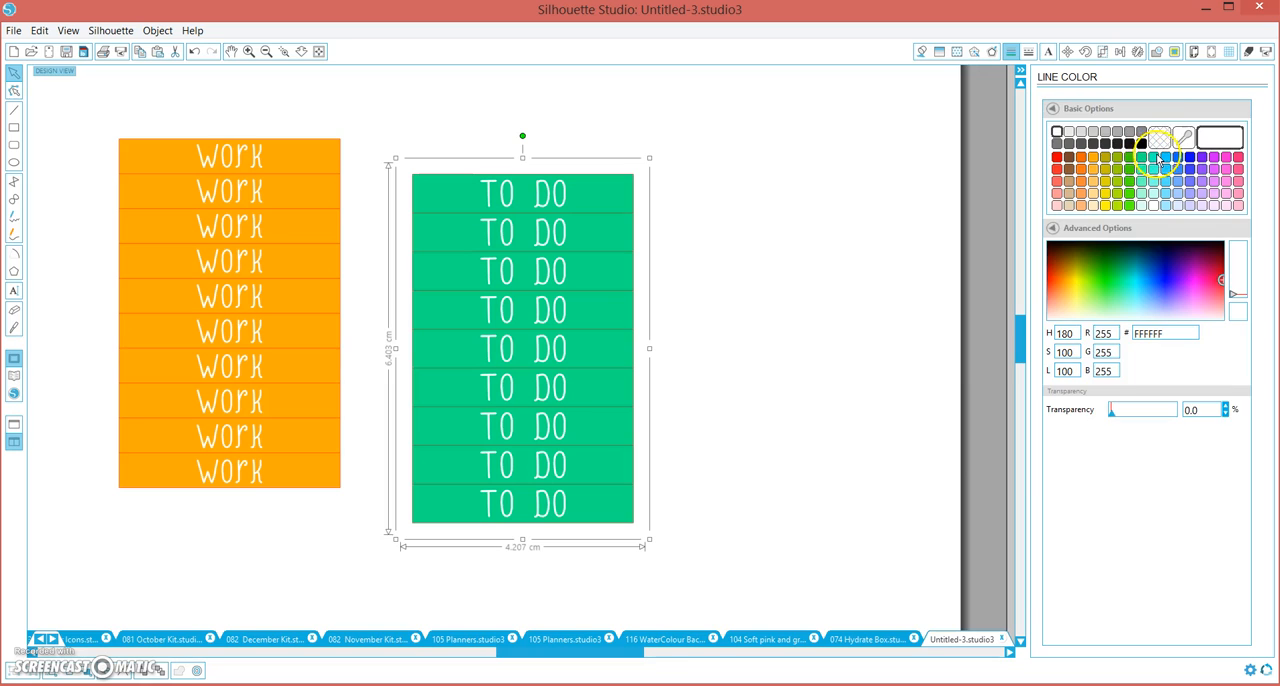
pyautogui.click(1058, 161)
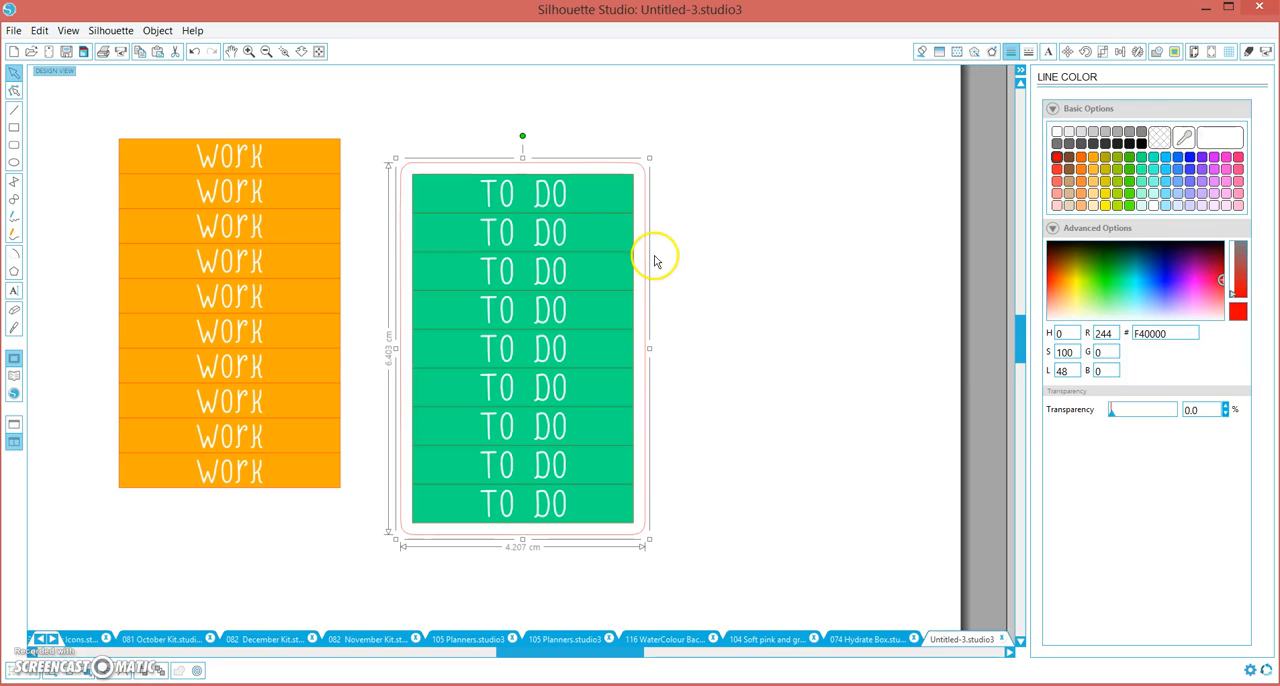
# Try a 0.020 cm offset with square corners around the green label block, and delete both offset outlines
pyautogui.click(614, 231)
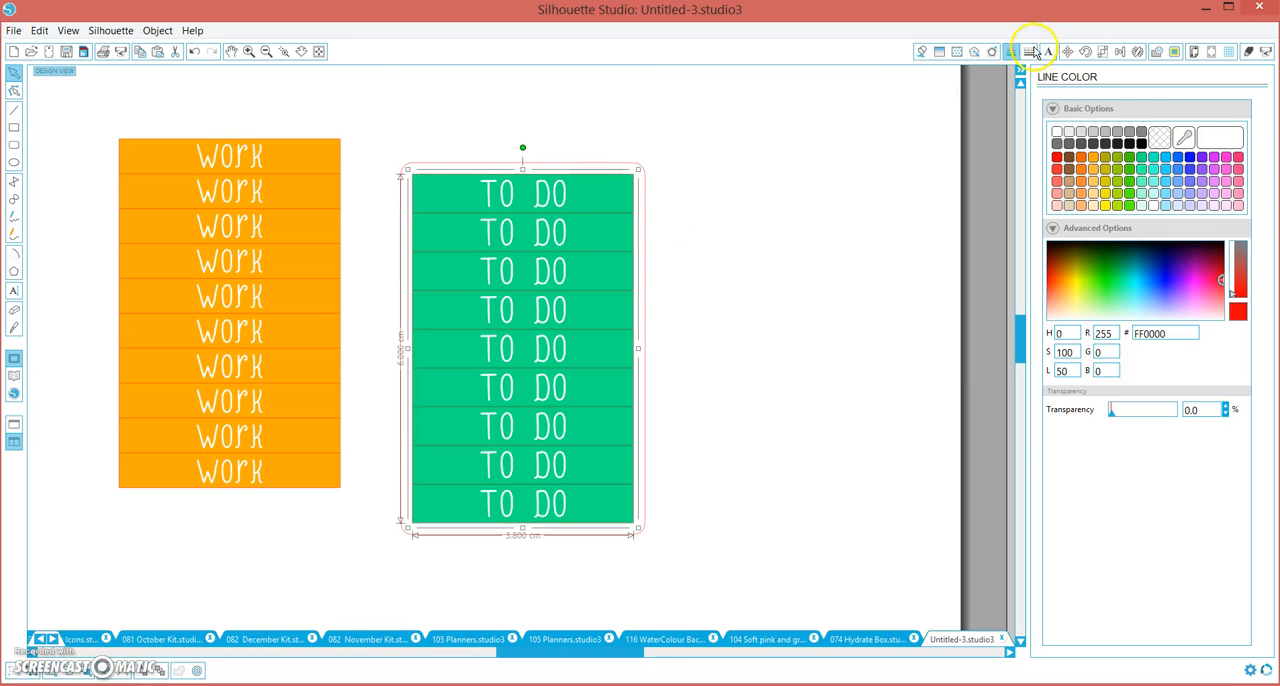
pyautogui.click(991, 52)
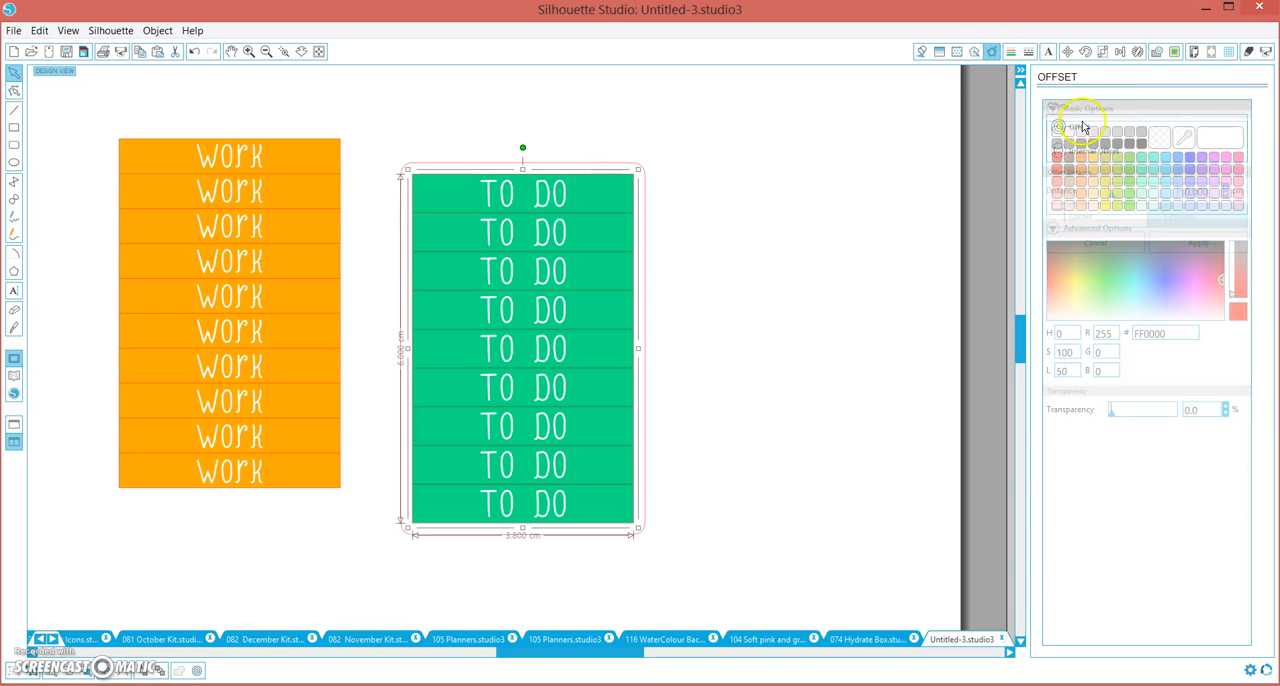
pyautogui.click(1086, 127)
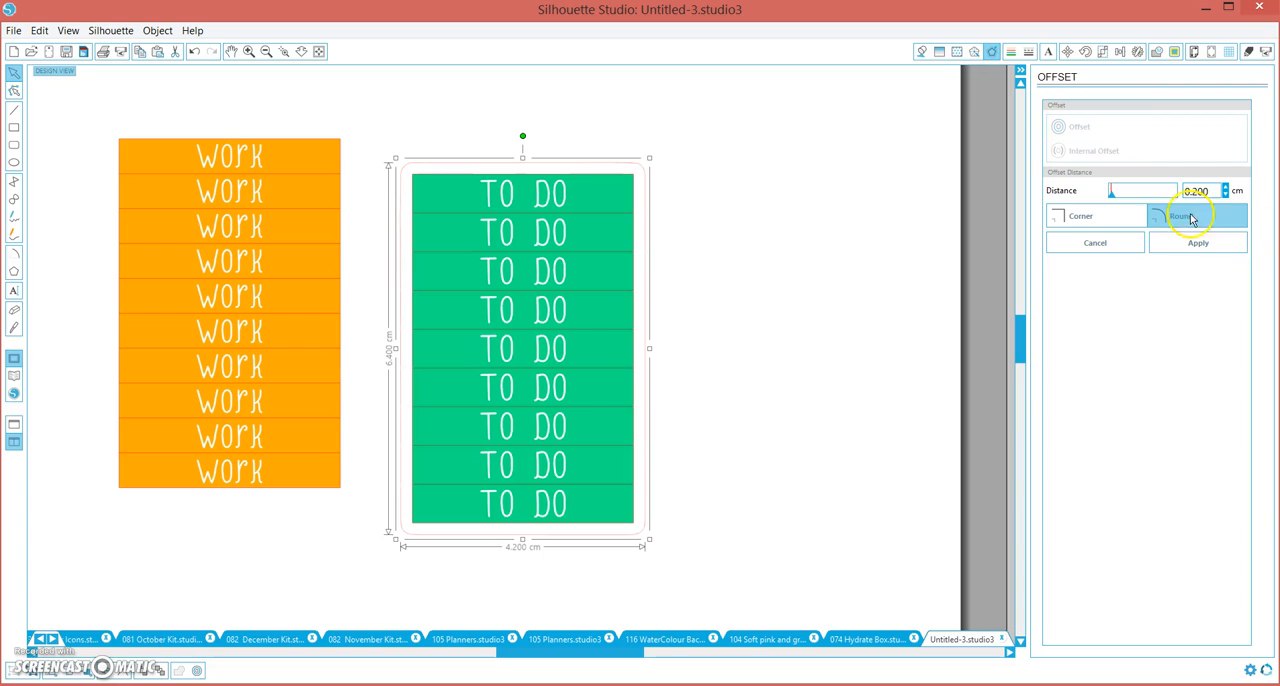
pyautogui.click(1137, 222)
pyautogui.click(1137, 223)
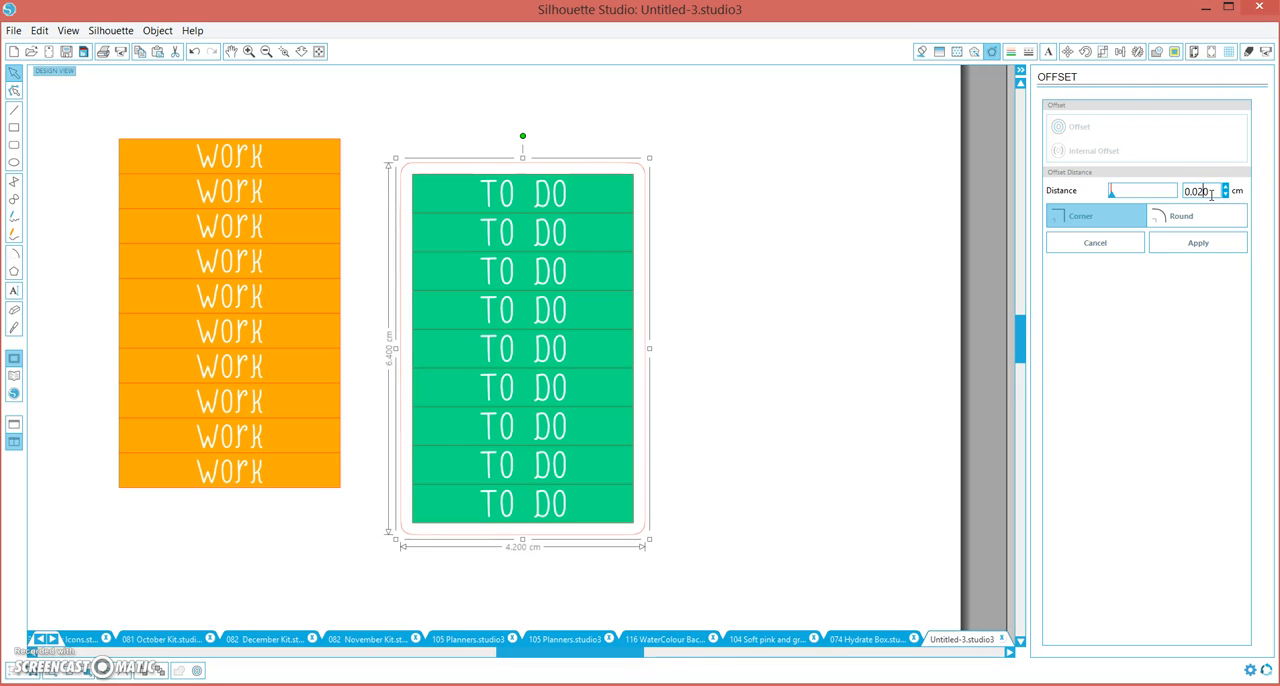
pyautogui.click(1180, 248)
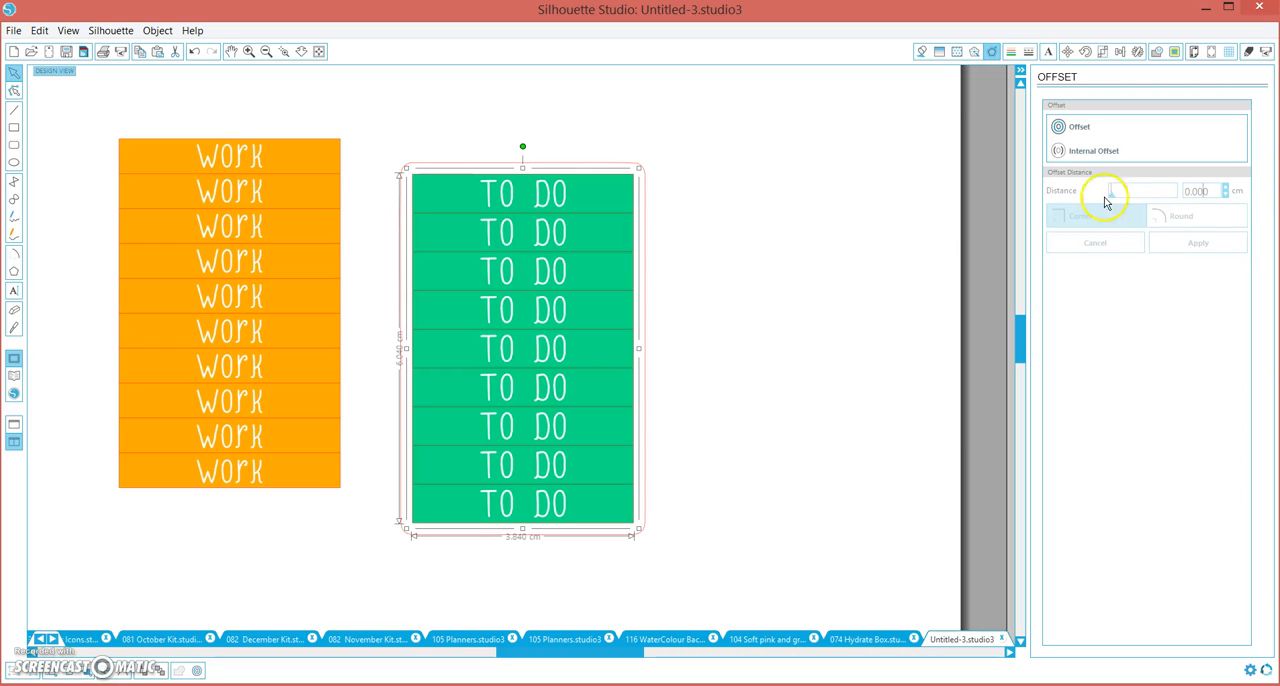
pyautogui.click(646, 242)
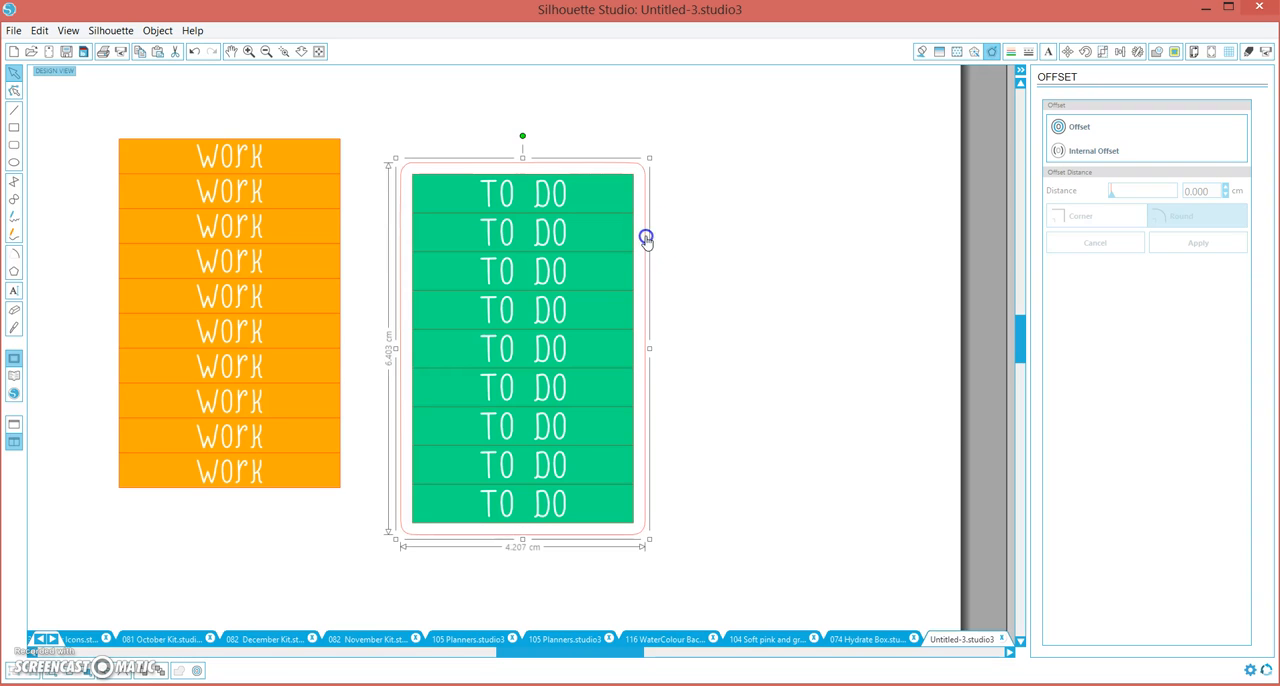
# Offset the green label block with square corners, producing an outline 3.960 cm wide by 6.160 cm high
pyautogui.click(612, 215)
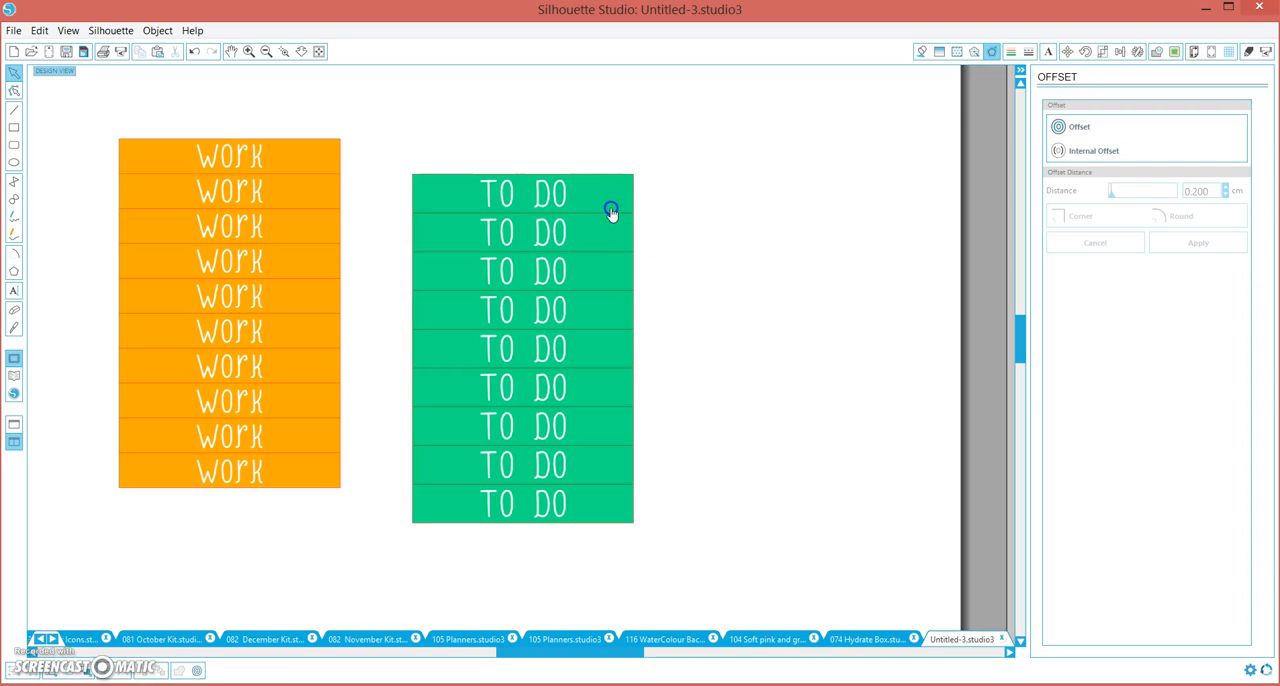
pyautogui.click(612, 213)
pyautogui.click(1080, 130)
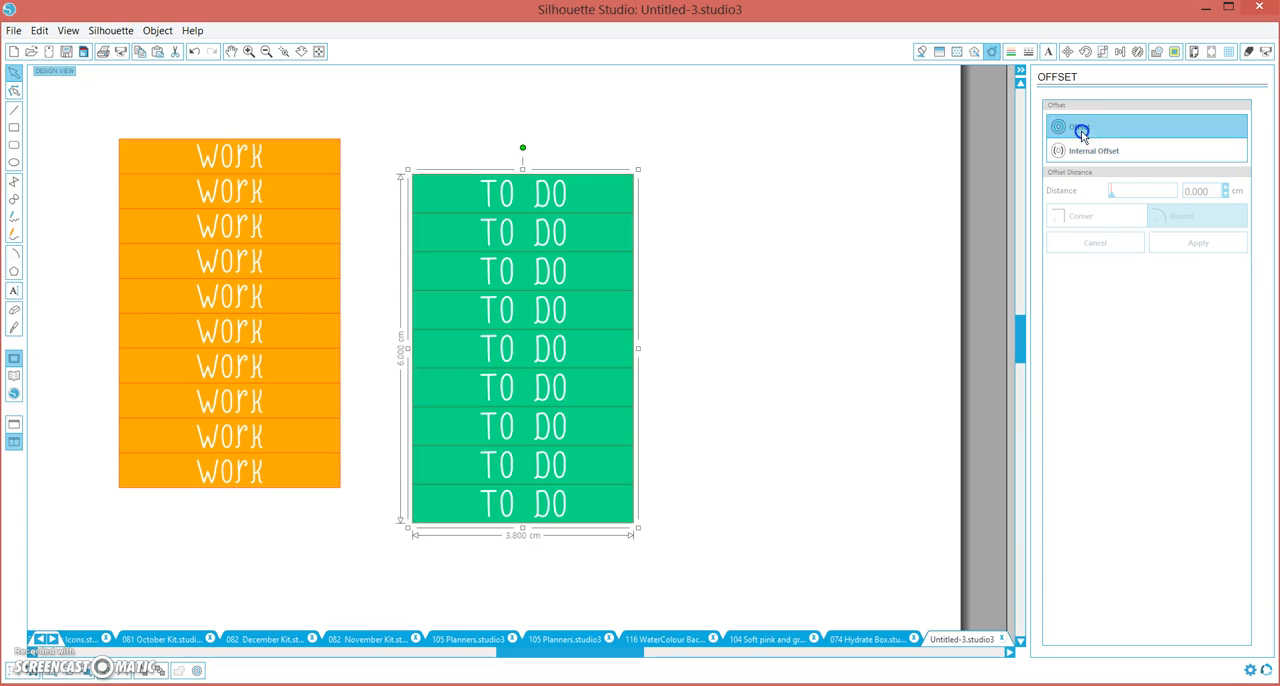
pyautogui.click(1081, 133)
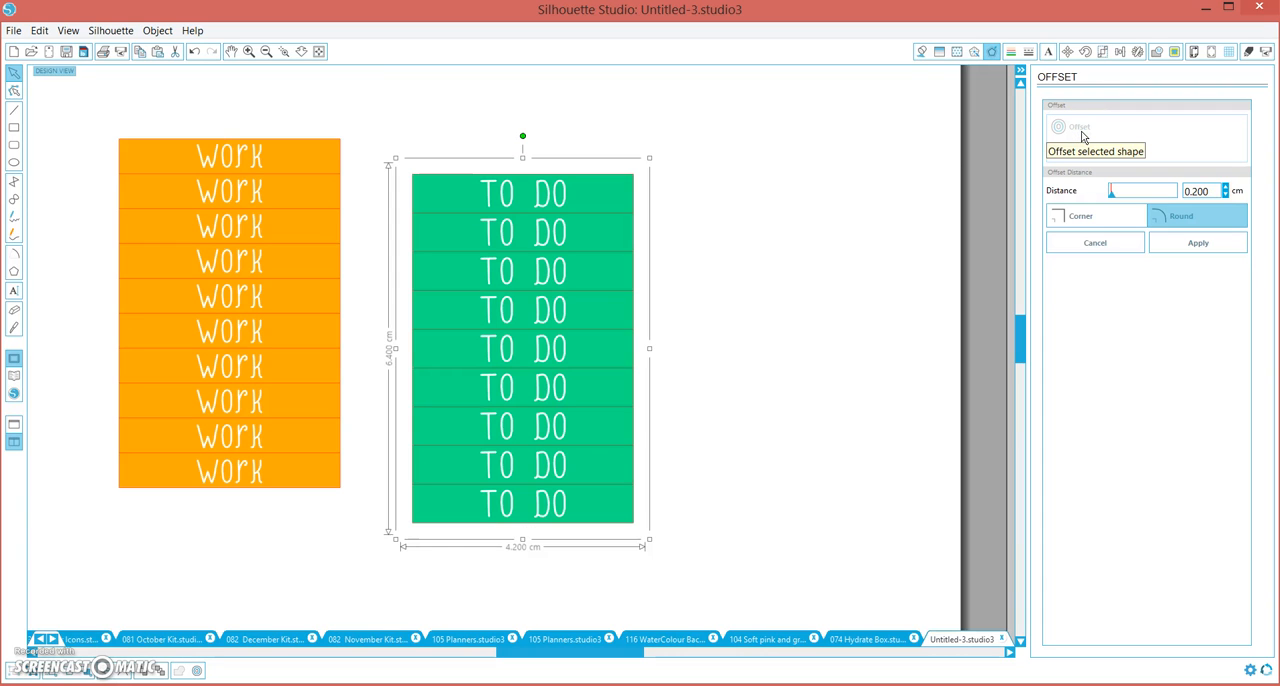
pyautogui.click(1197, 191)
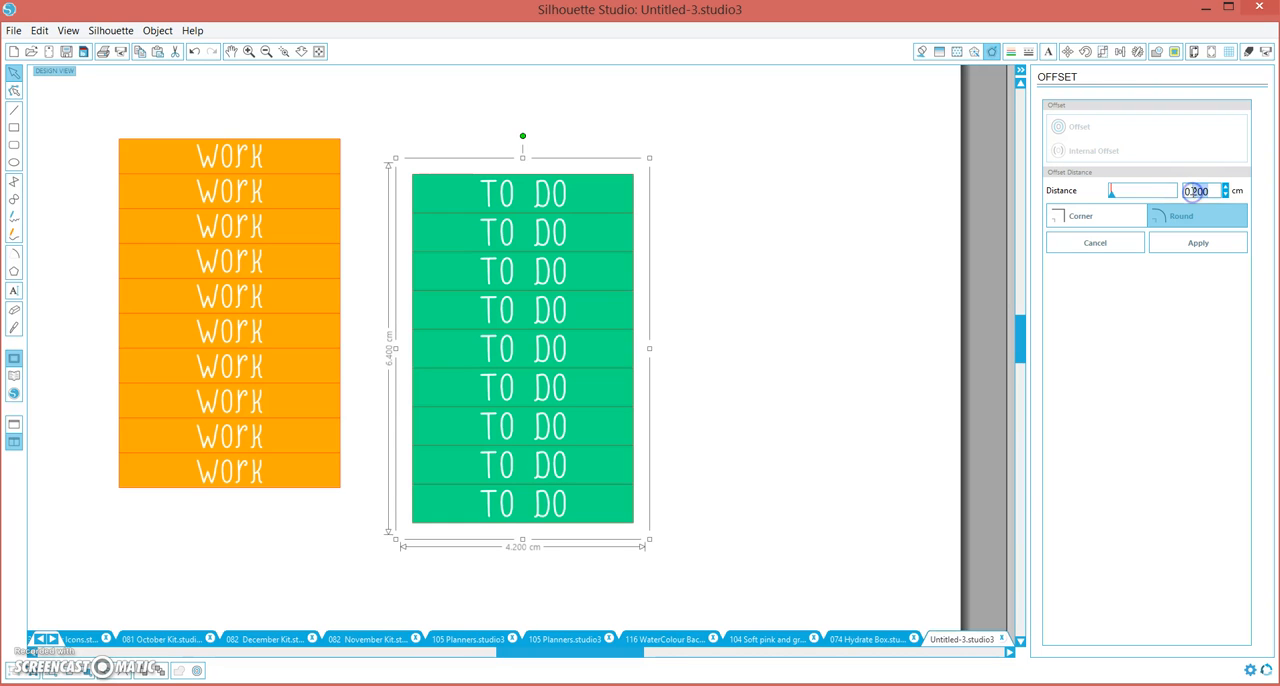
pyautogui.click(1127, 219)
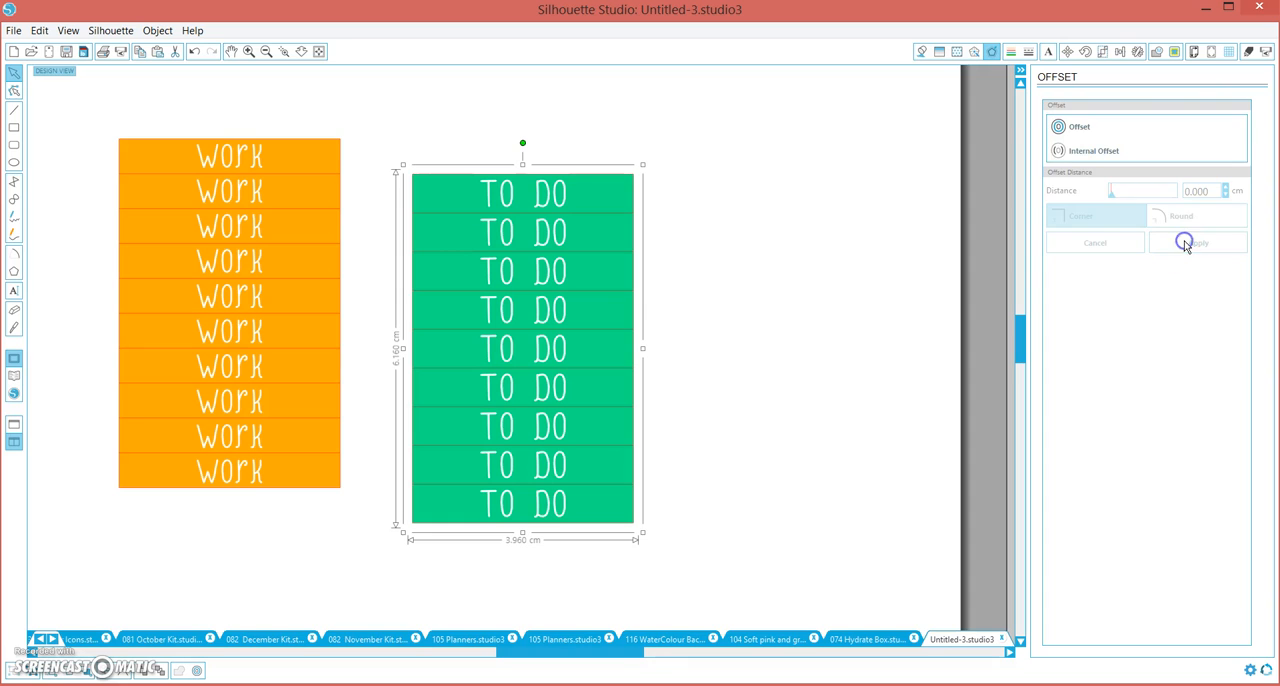
# Try blue as the new offset outline's line color, and make the line transparent
pyautogui.click(1012, 53)
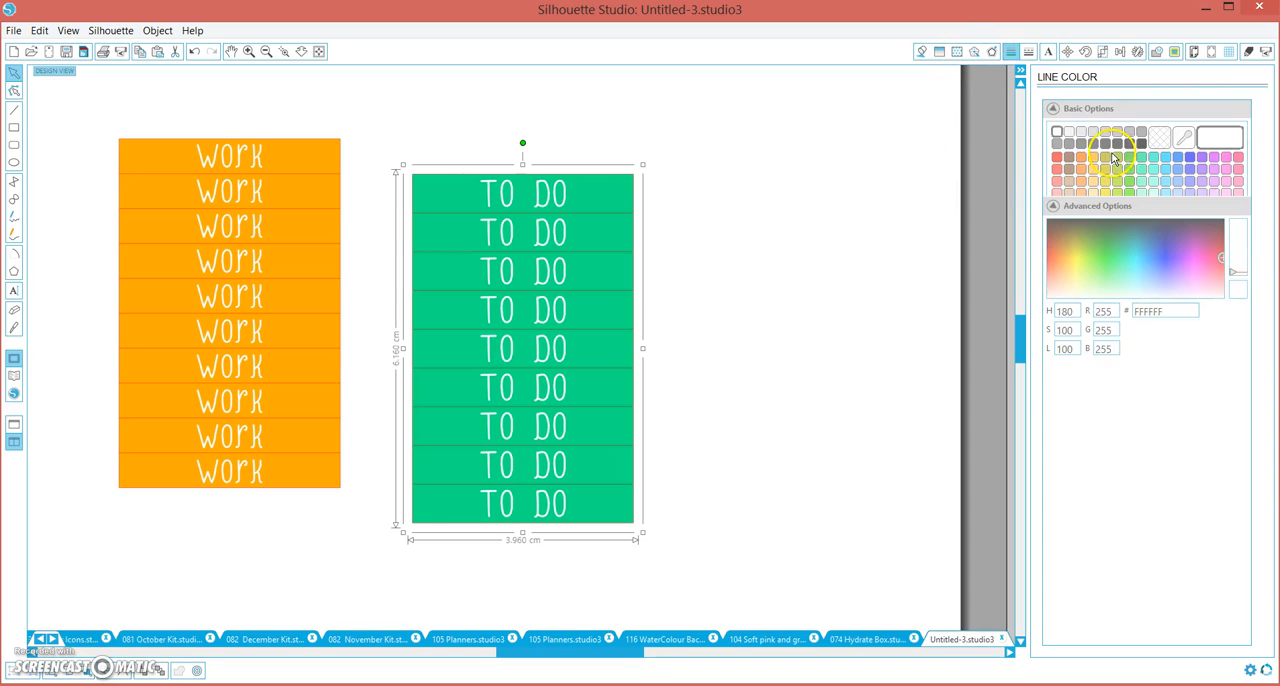
pyautogui.click(1191, 160)
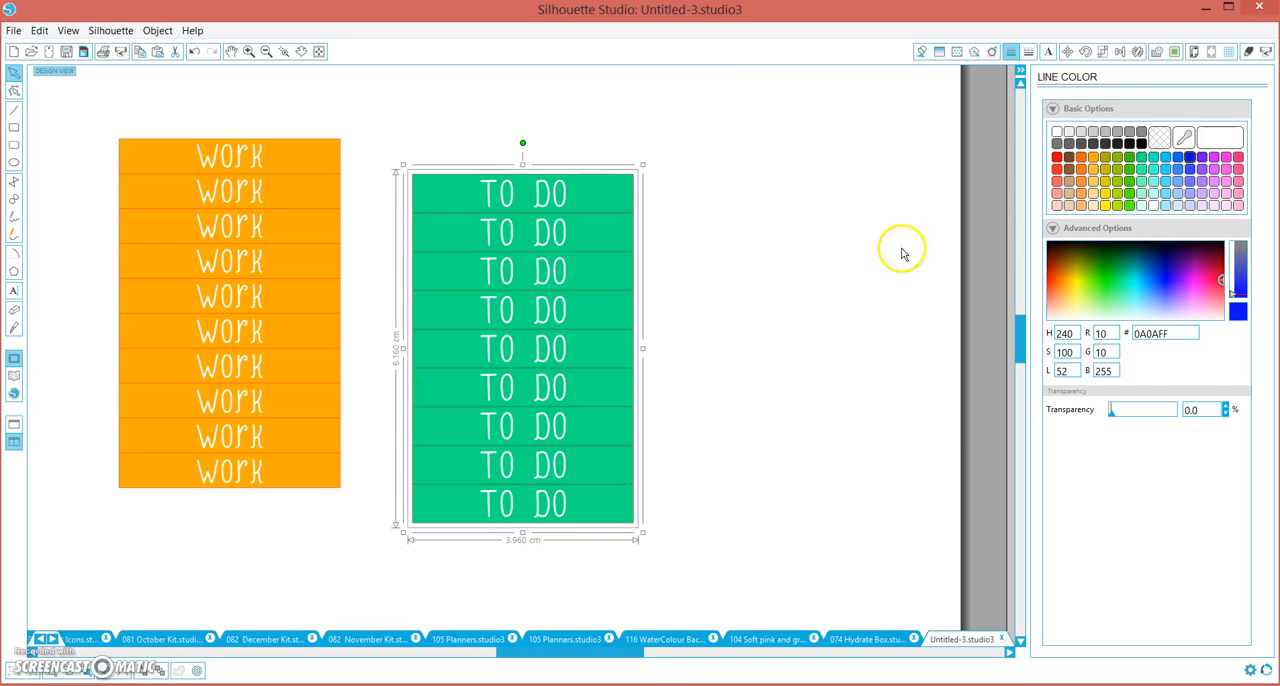
pyautogui.click(1157, 137)
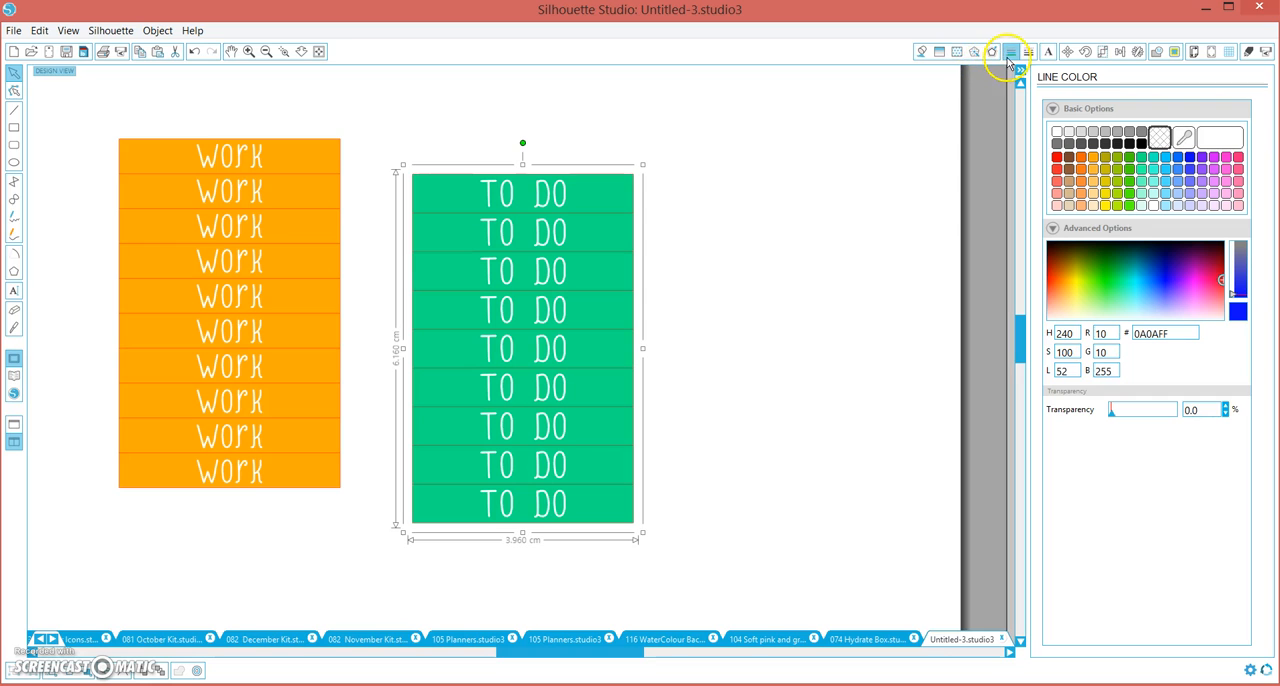
# Fill the offset shape with the green sampled from the label block, and deselect it
pyautogui.click(922, 51)
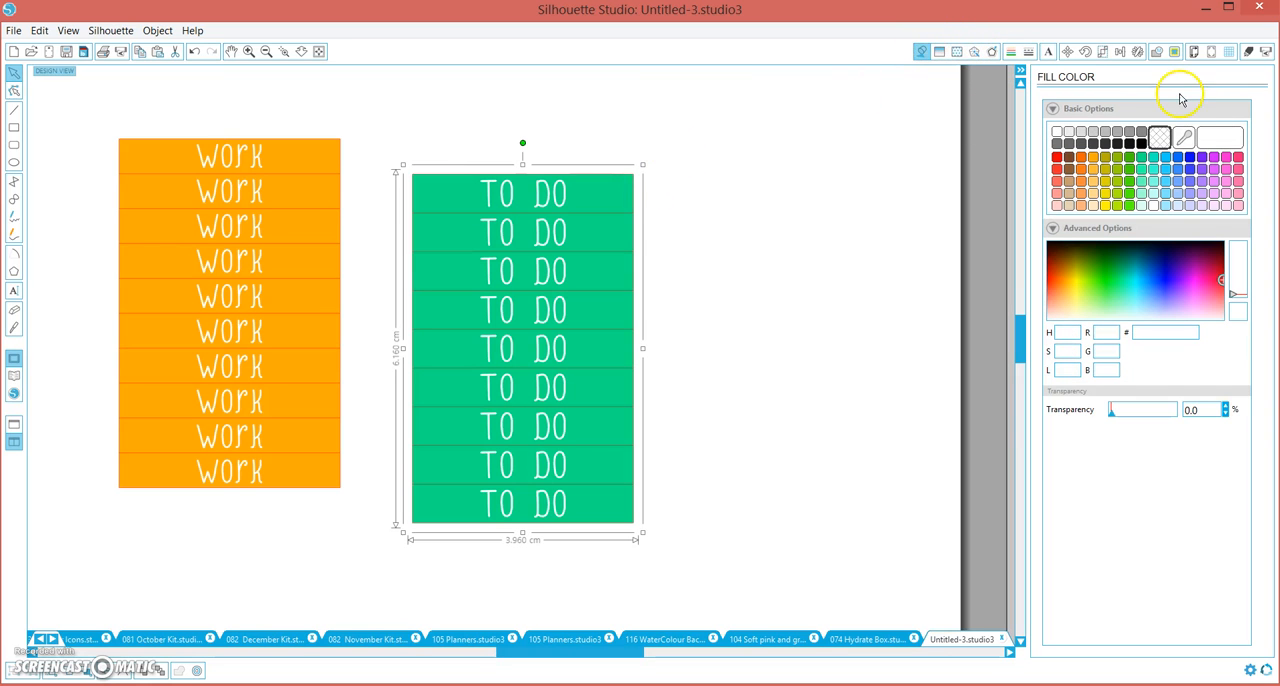
pyautogui.click(1184, 137)
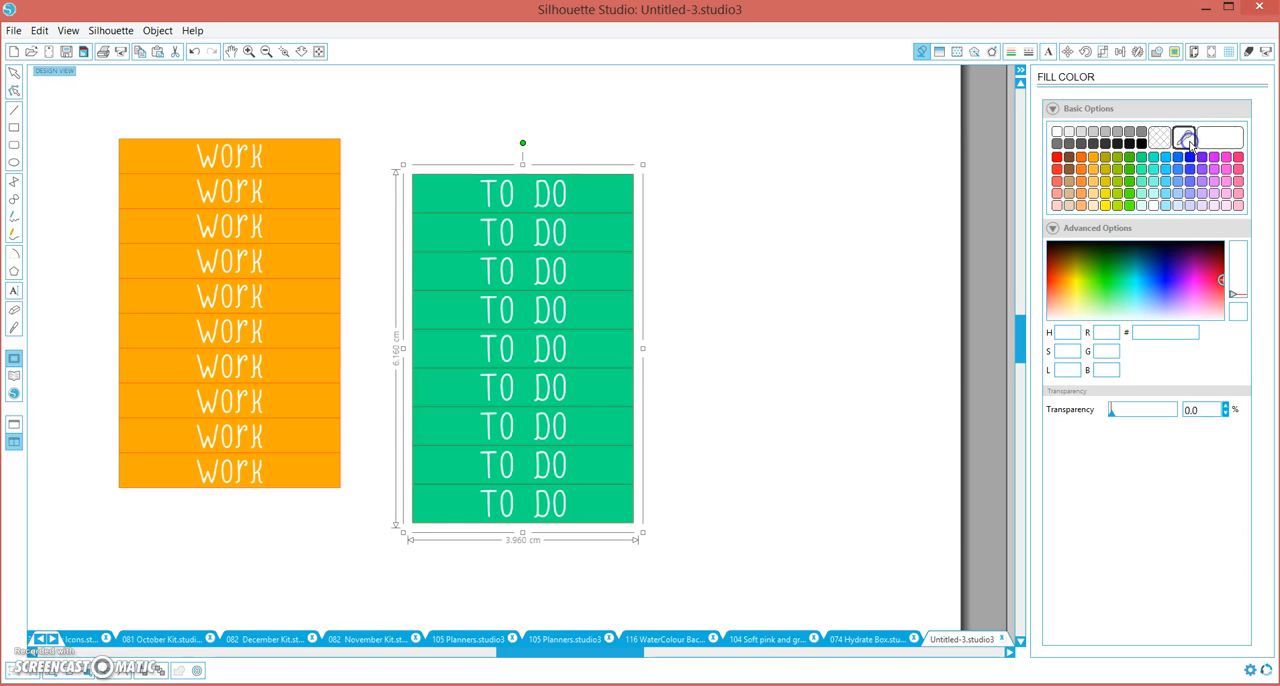
pyautogui.click(612, 195)
pyautogui.click(744, 252)
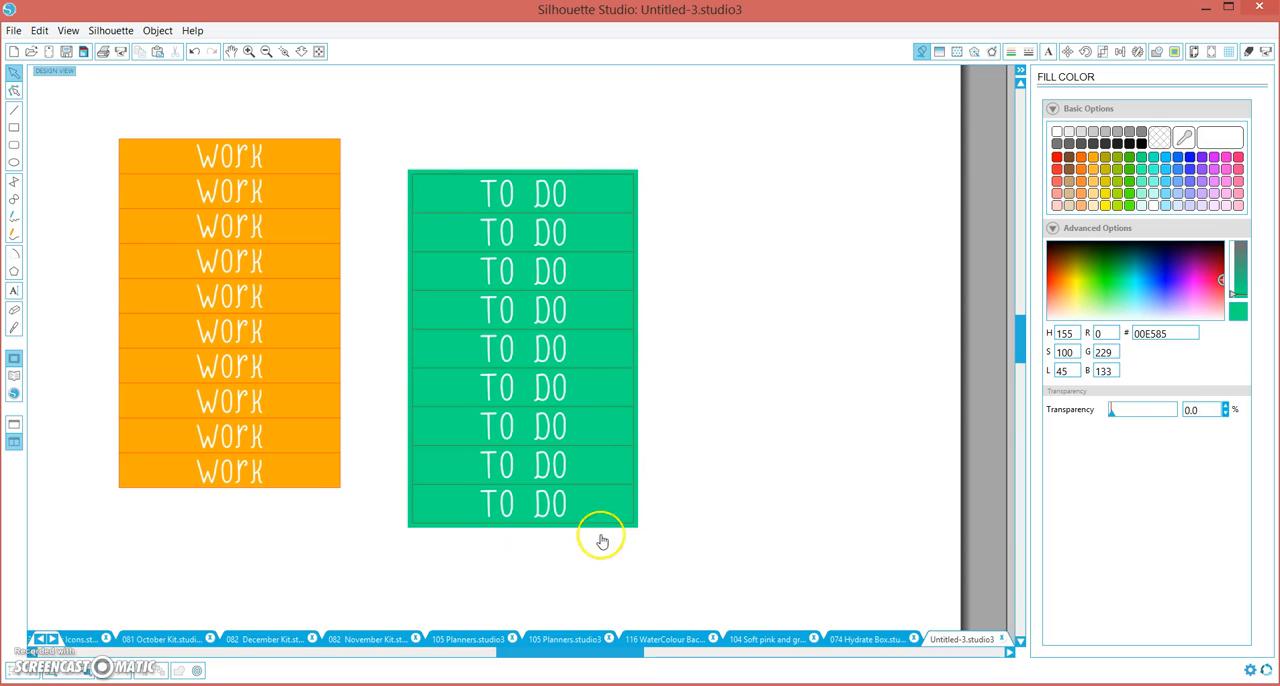
# Switch the cut settings to the Advanced cut mode to assign cutting by line color
pyautogui.click(1250, 57)
pyautogui.click(1077, 160)
pyautogui.click(1063, 167)
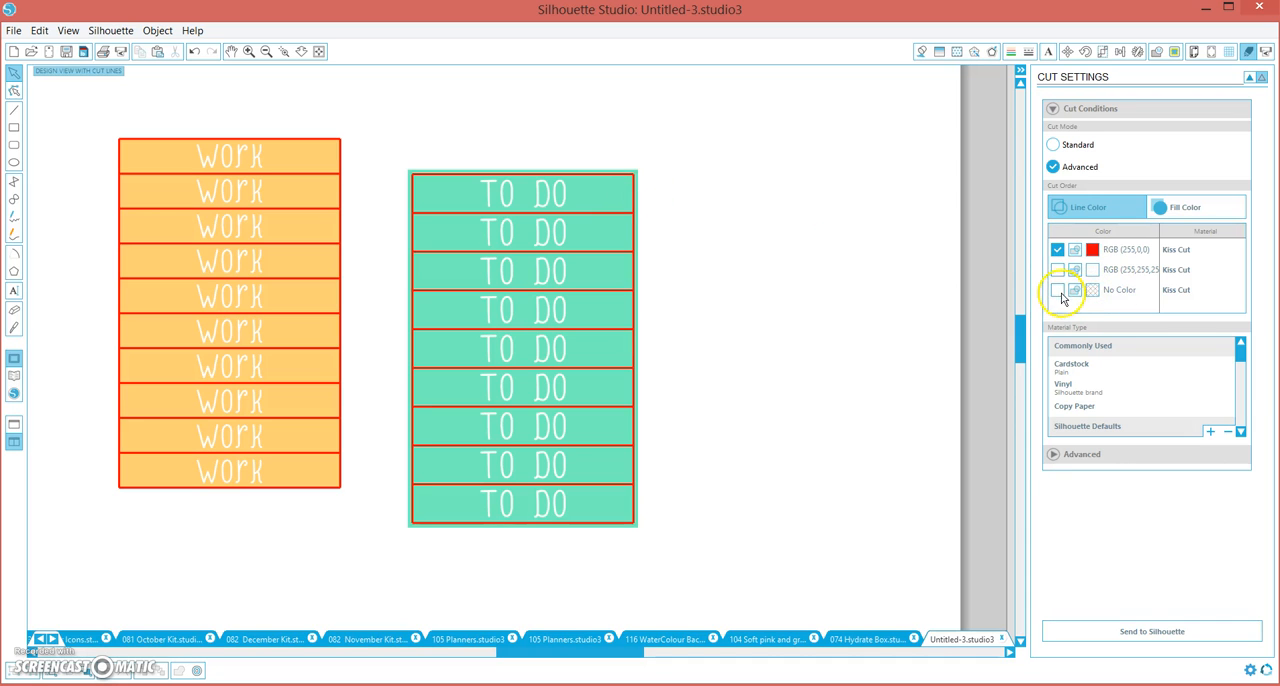
# Preview cutting of the no-color and white lines in turn, switching each off again to leave only red enabled
pyautogui.click(1059, 291)
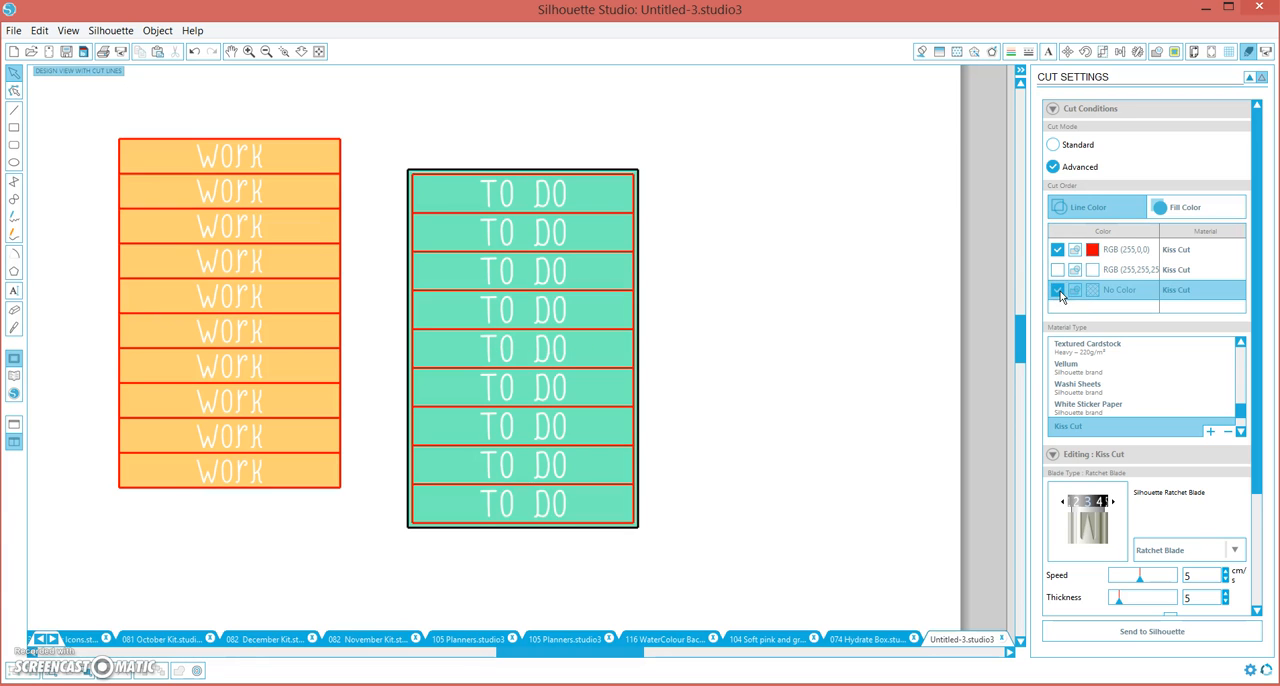
pyautogui.click(1059, 291)
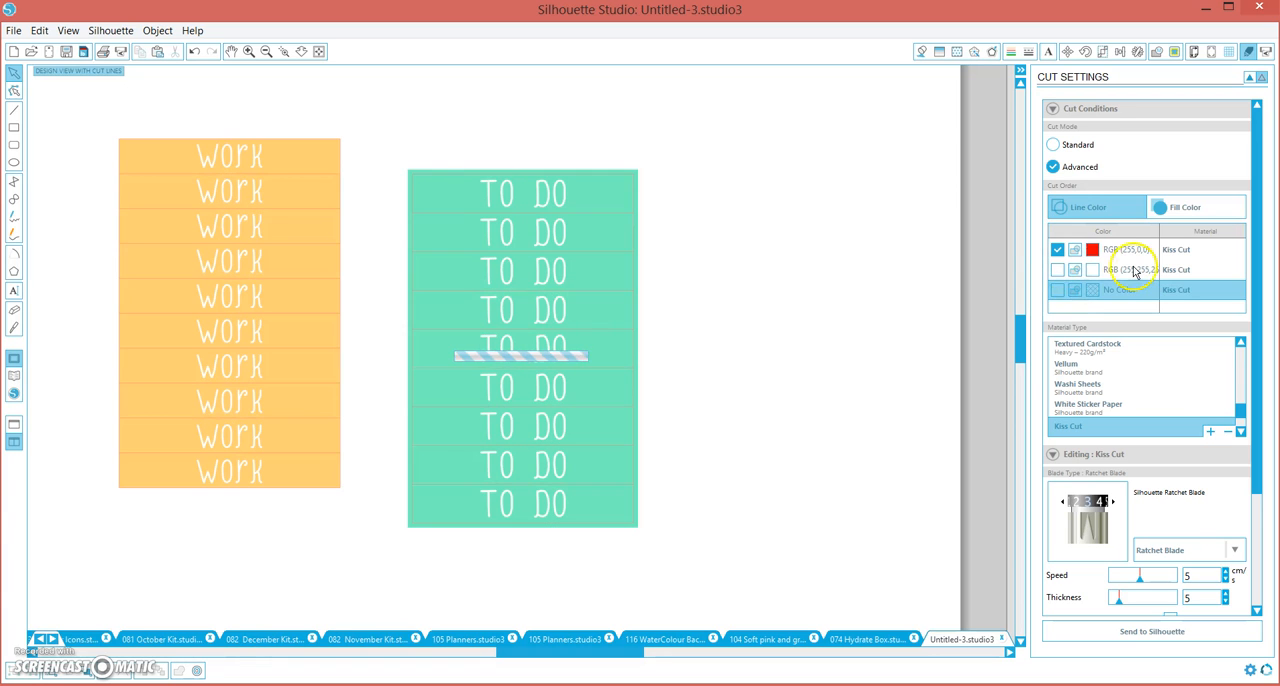
pyautogui.click(1057, 270)
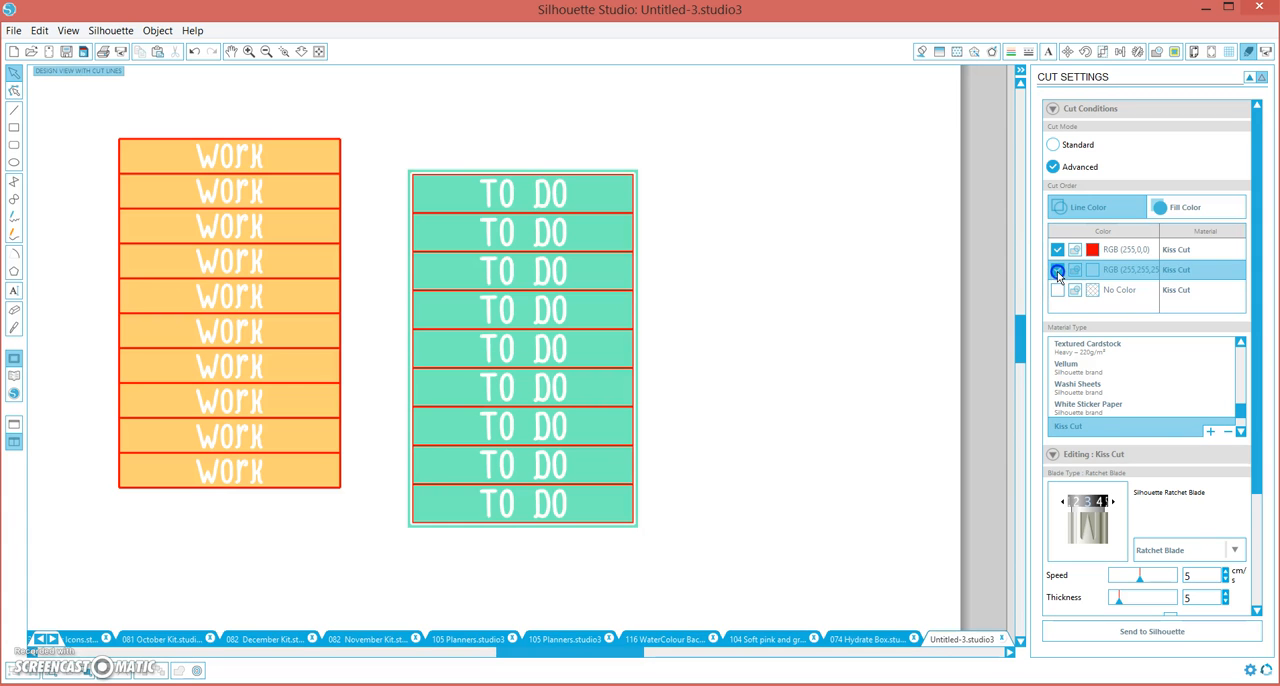
pyautogui.click(1057, 270)
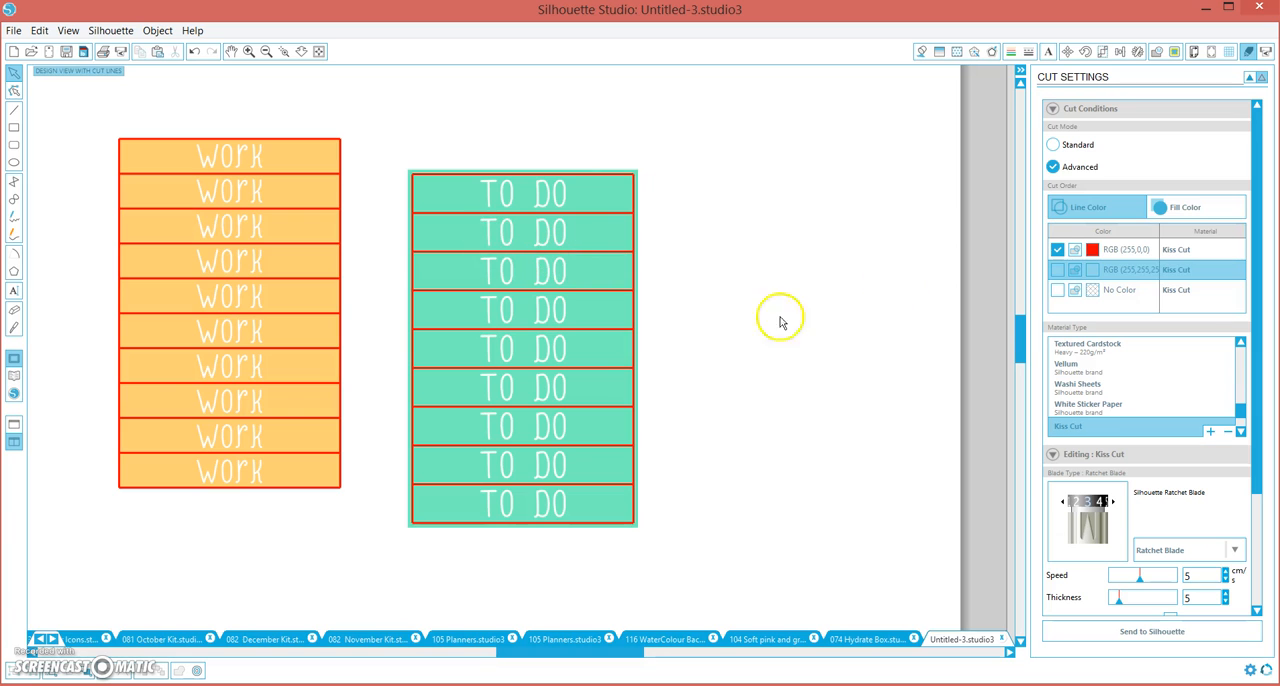
pyautogui.click(450, 521)
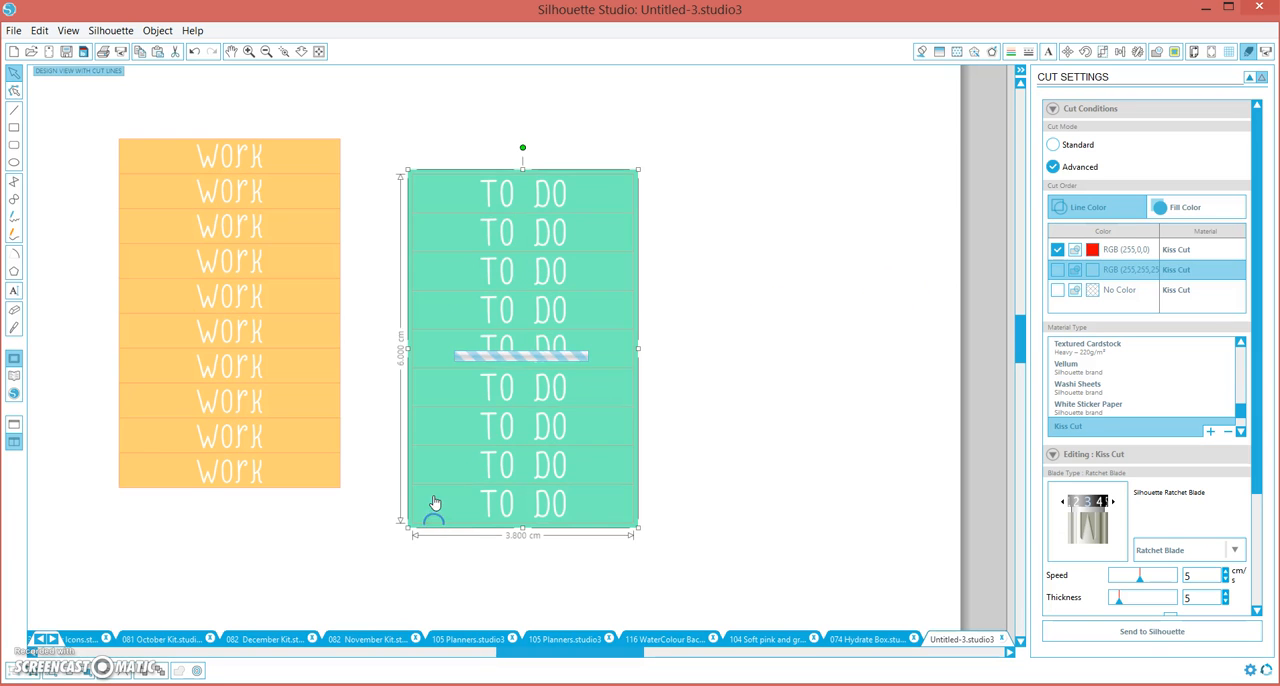
pyautogui.click(428, 357)
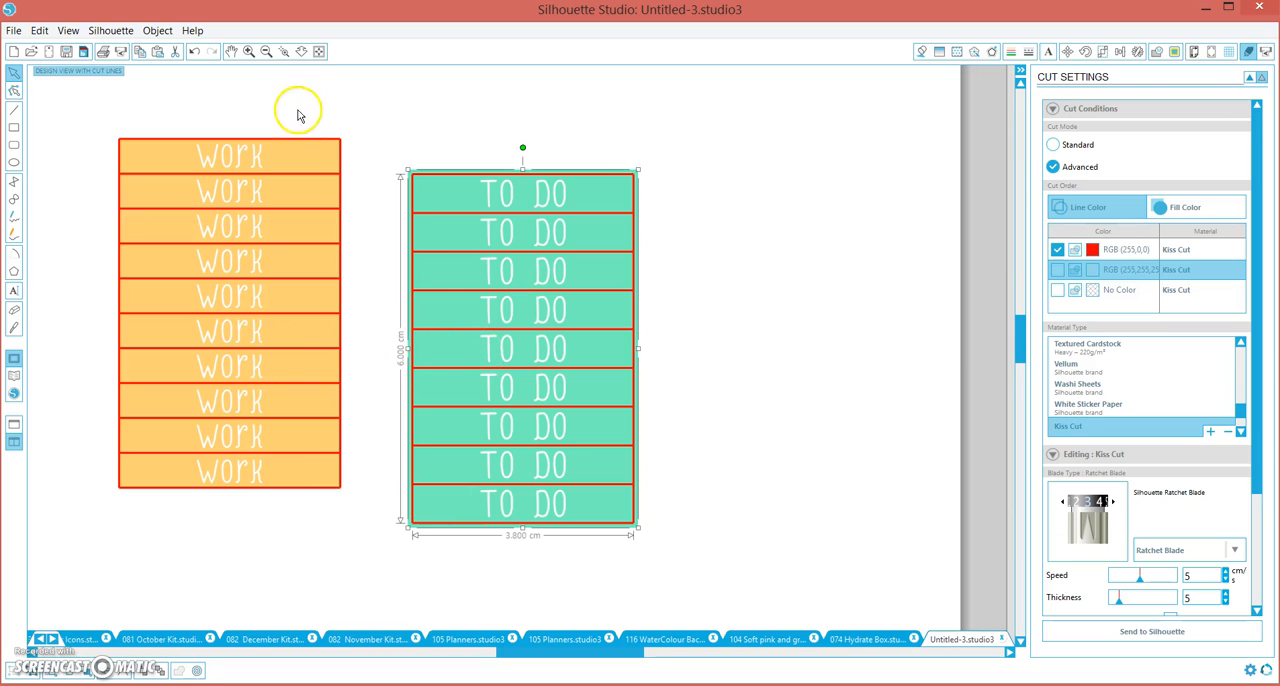
pyautogui.click(771, 223)
pyautogui.click(1066, 53)
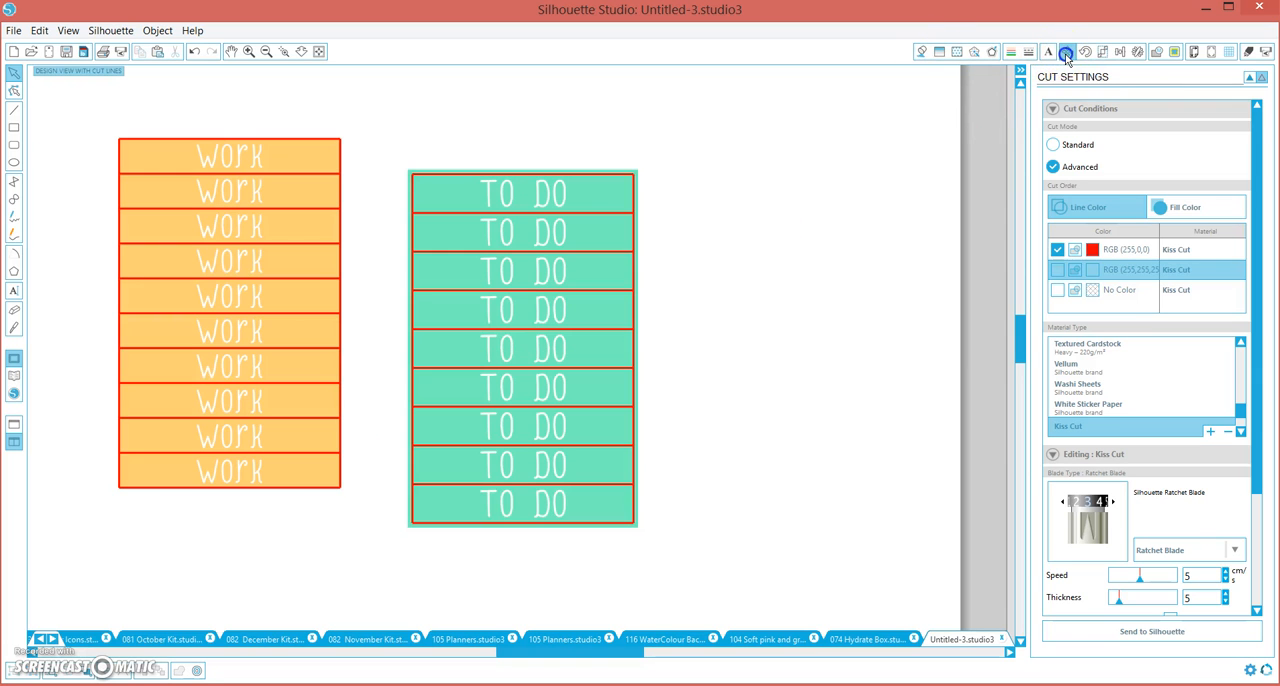
pyautogui.click(634, 285)
pyautogui.click(680, 284)
pyautogui.click(557, 226)
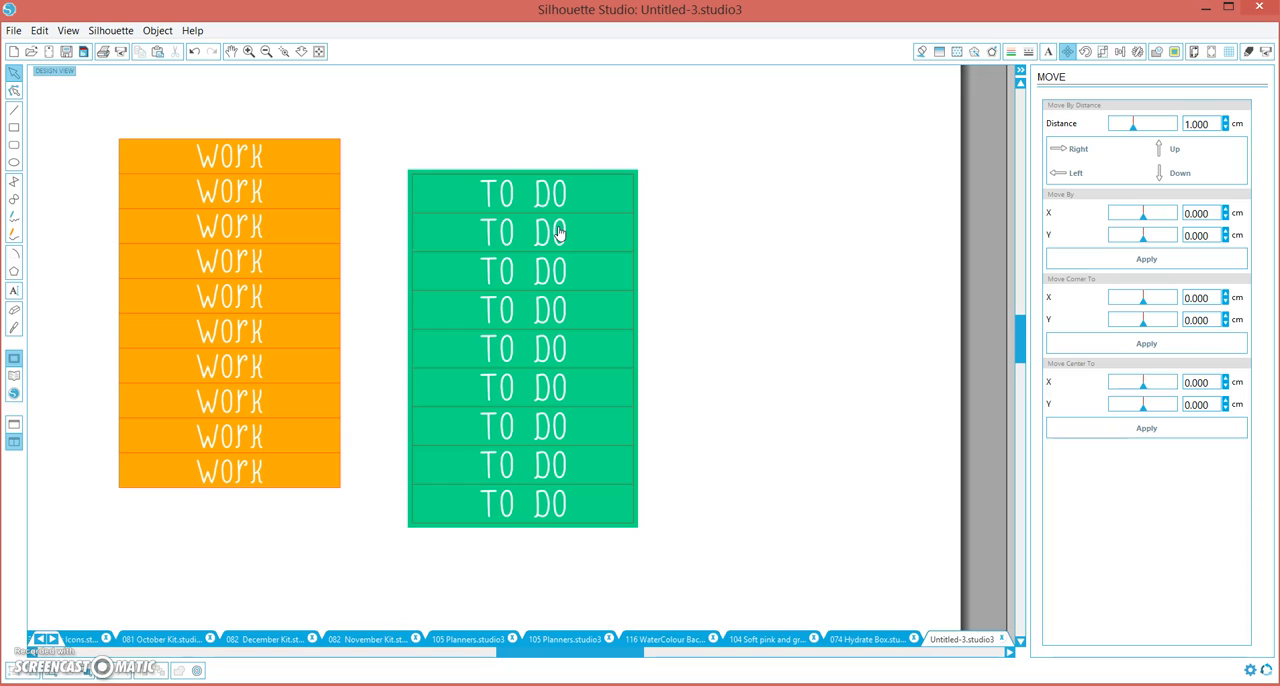